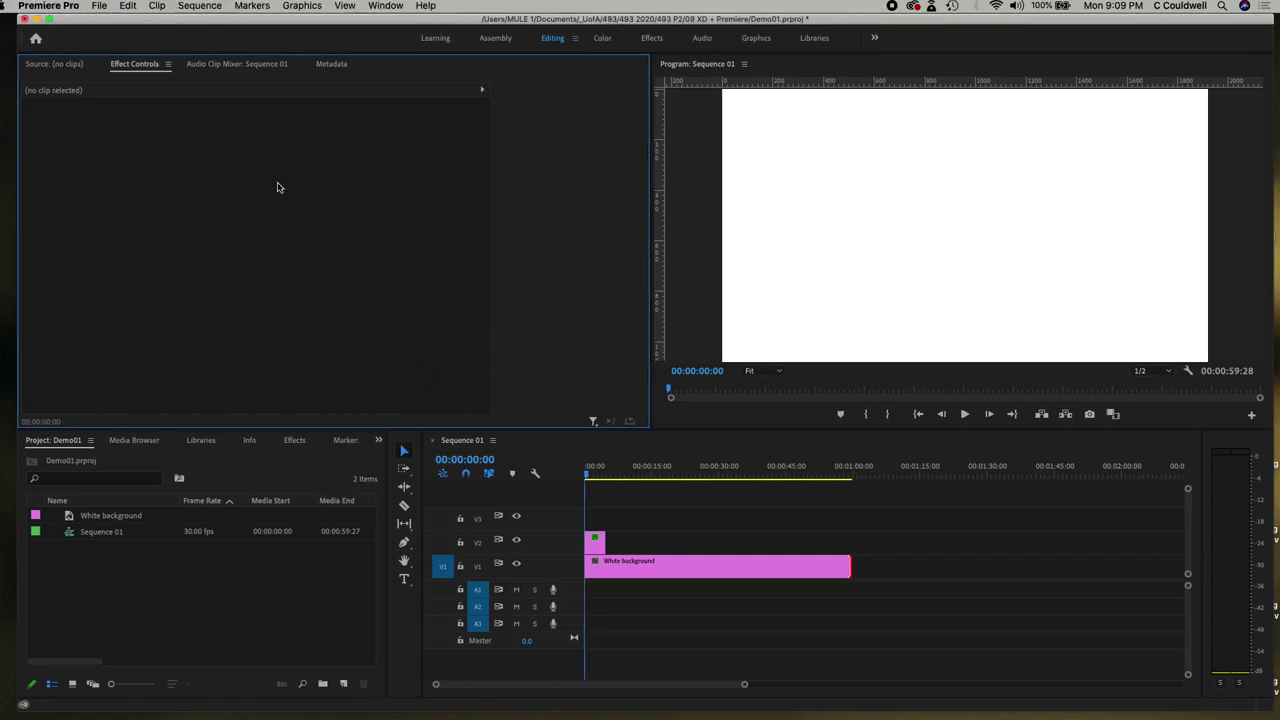
Import Browser-CC.ai, iPhone8-CC.ai, poster-01.jpg and the two XD MP4 videos from the 09 XD + Premiere assets folder.
click(100, 8)
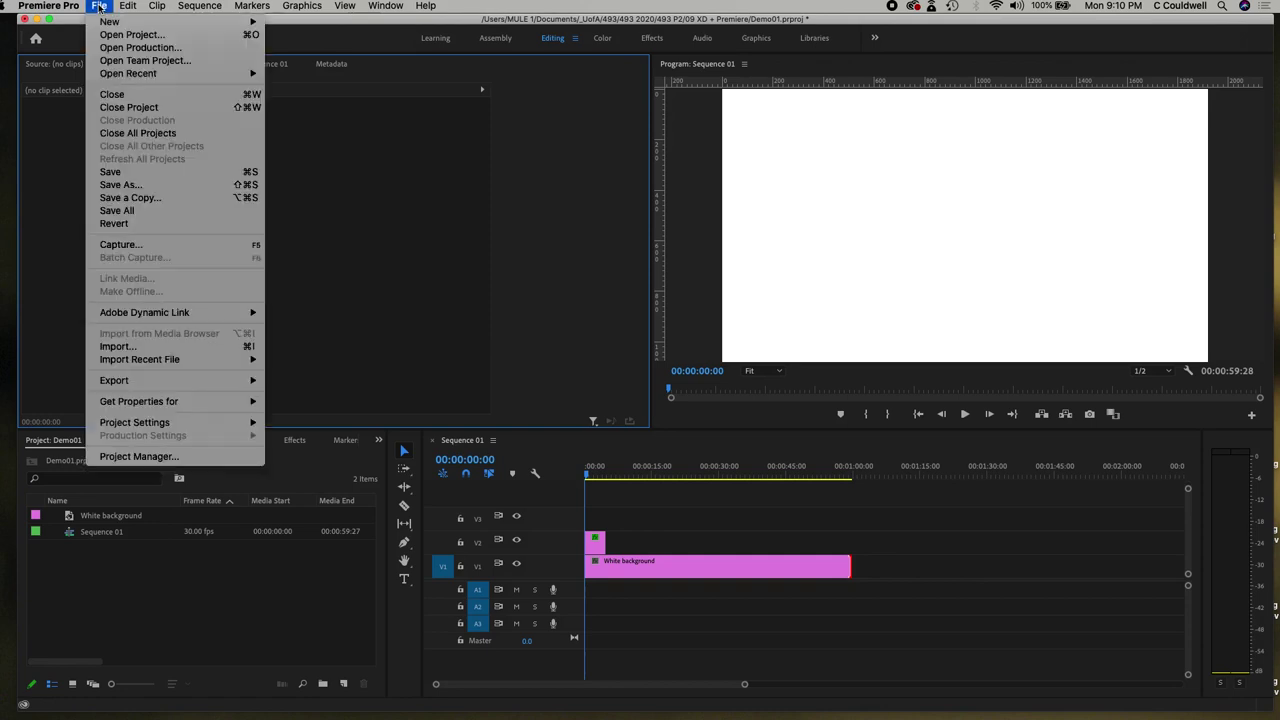
click(172, 349)
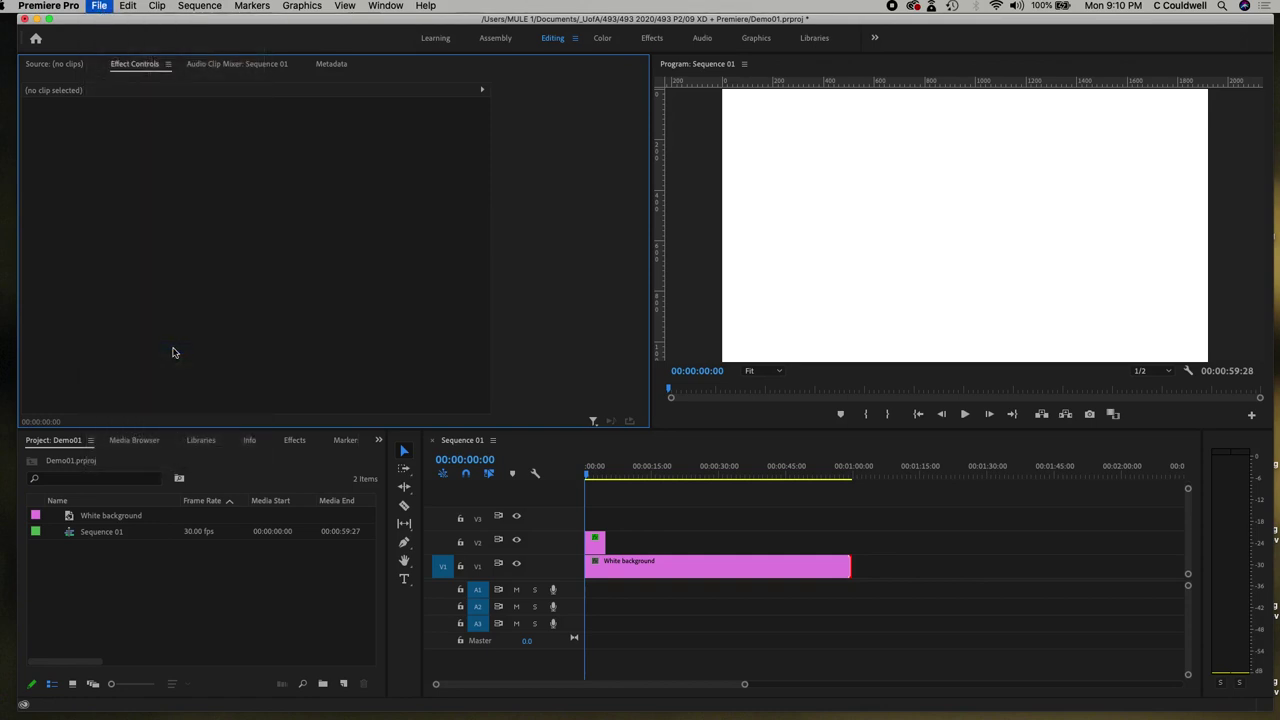
click(608, 132)
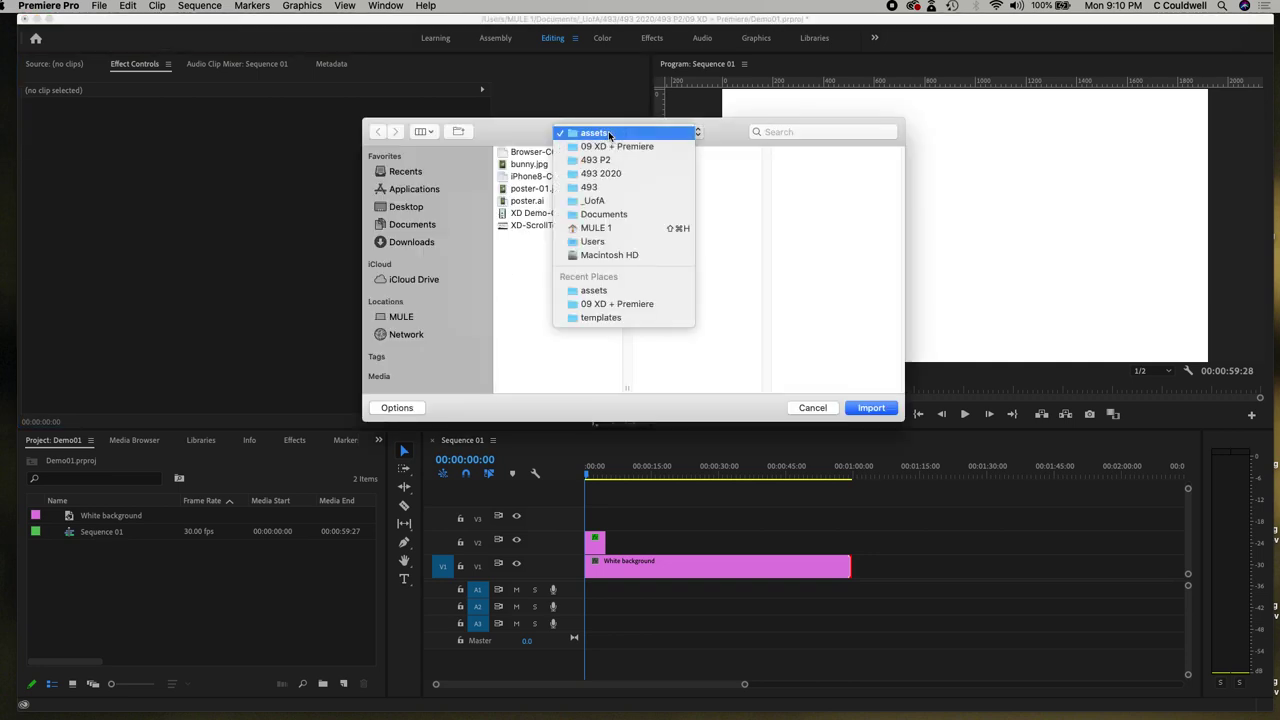
click(617, 146)
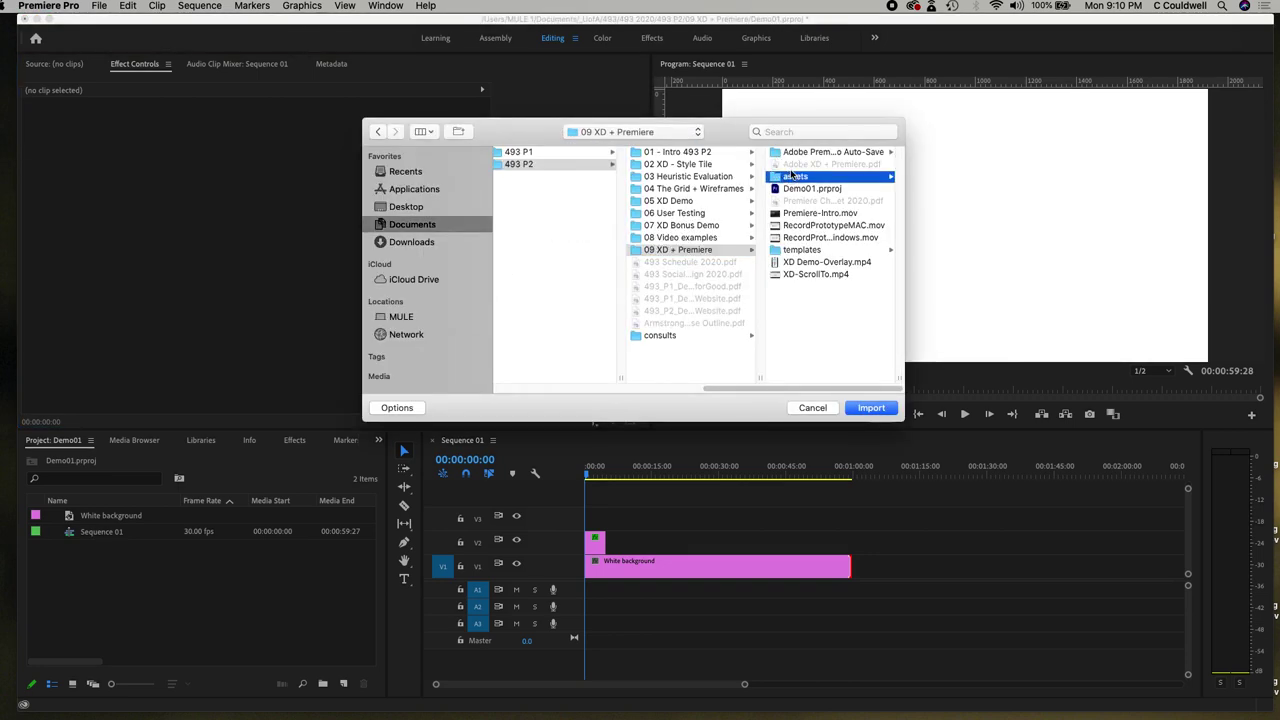
click(793, 175)
click(802, 151)
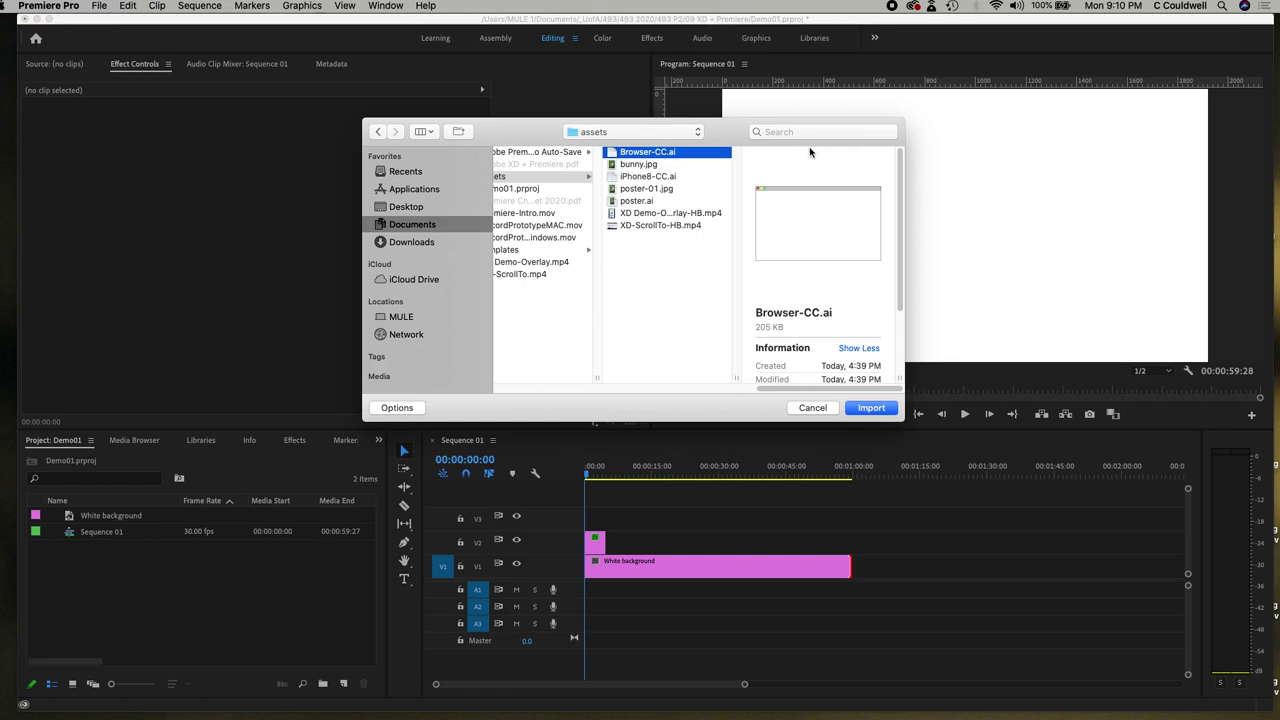
super+click(641, 177)
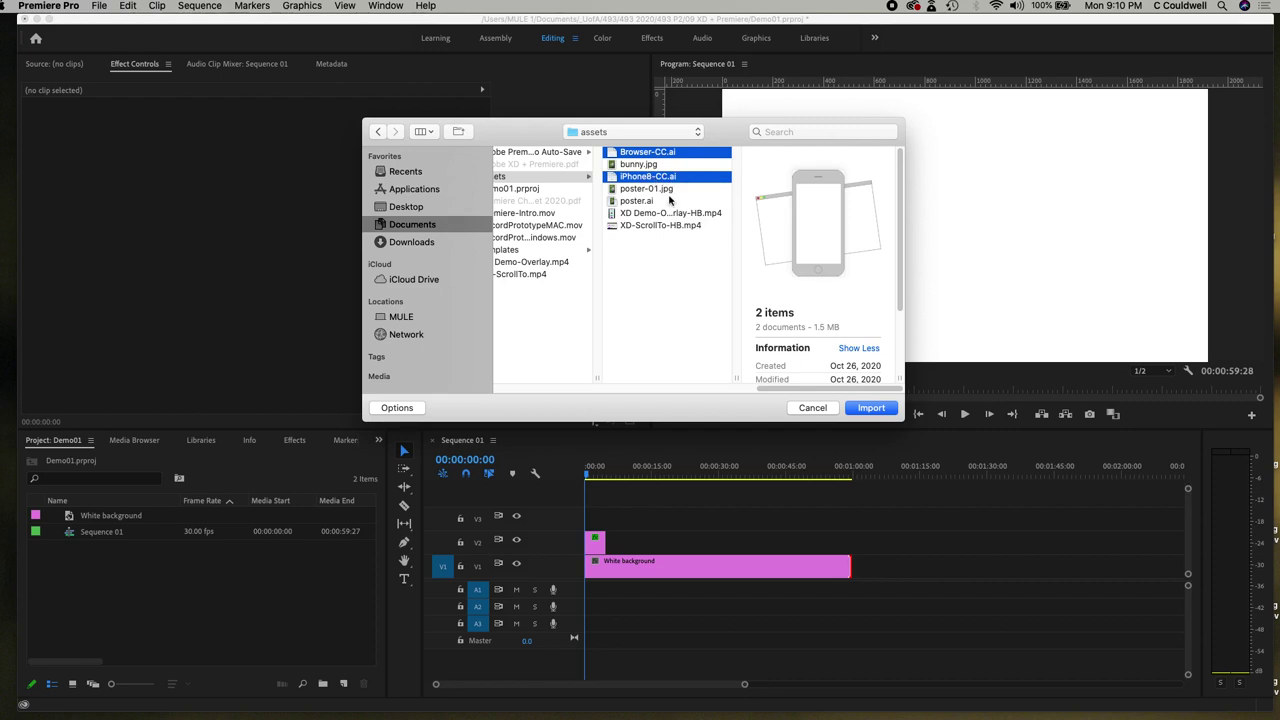
super+click(660, 190)
super+click(694, 216)
super+click(688, 226)
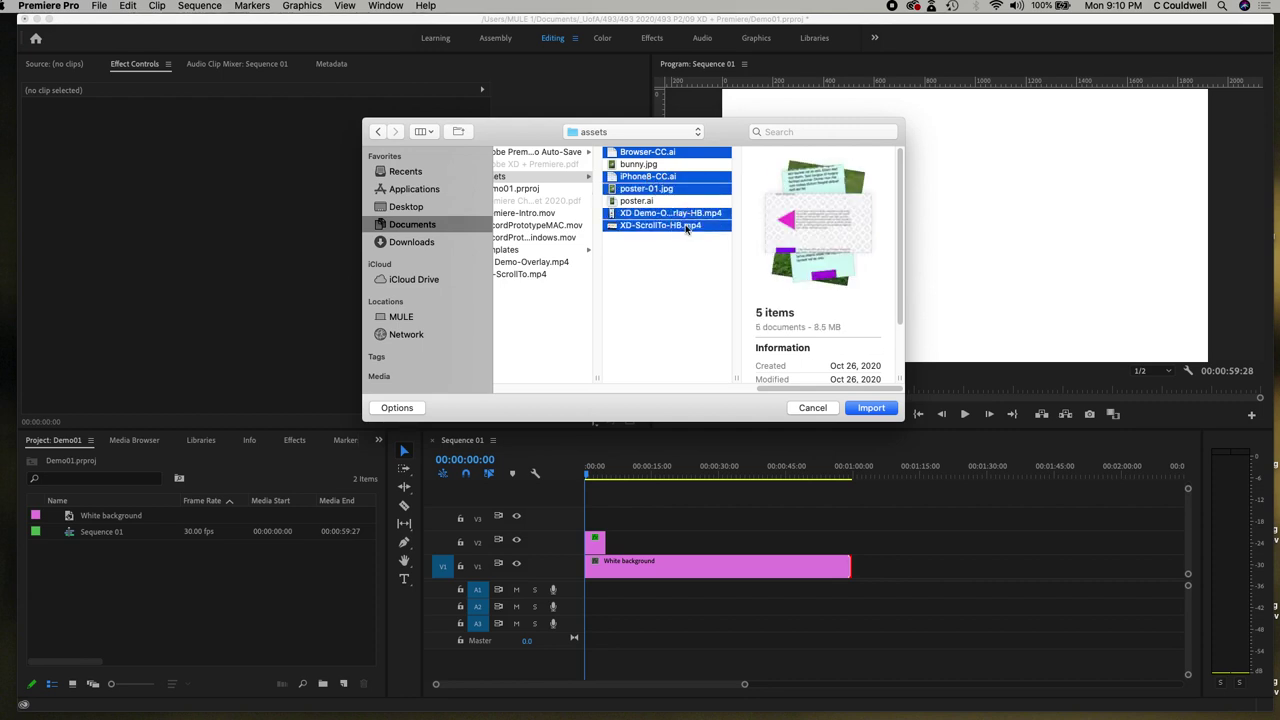
click(871, 408)
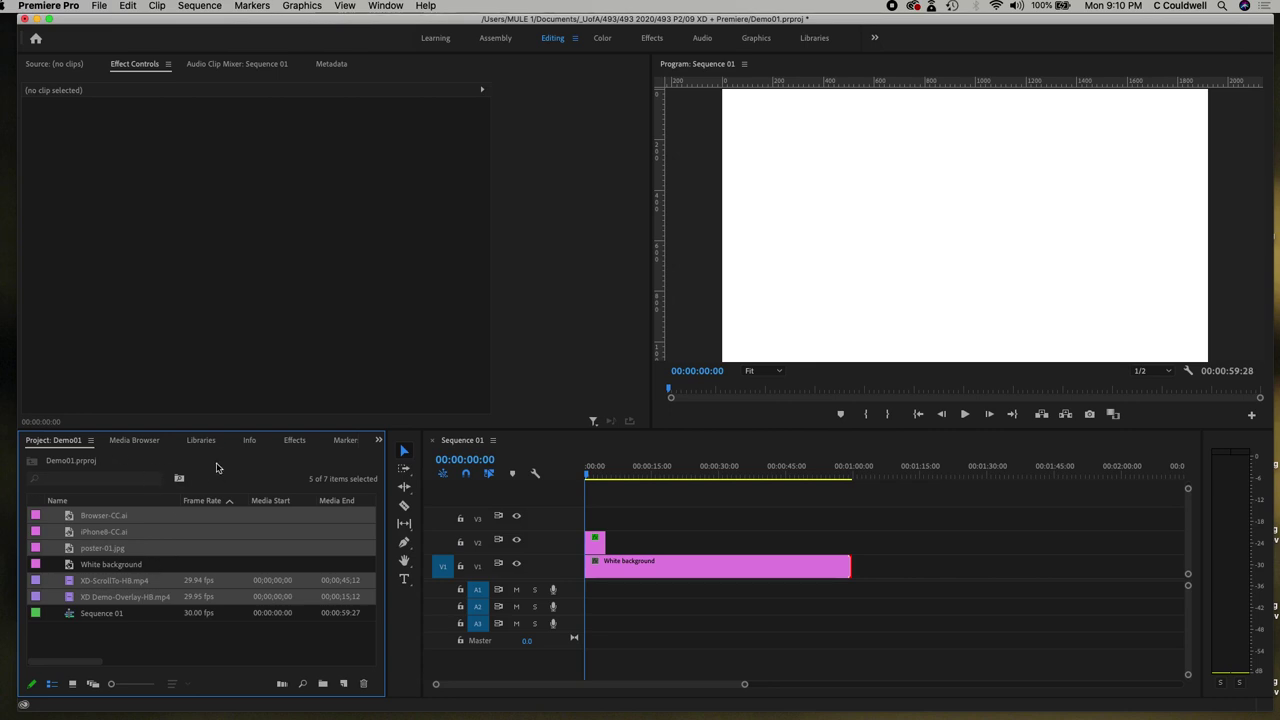
click(139, 655)
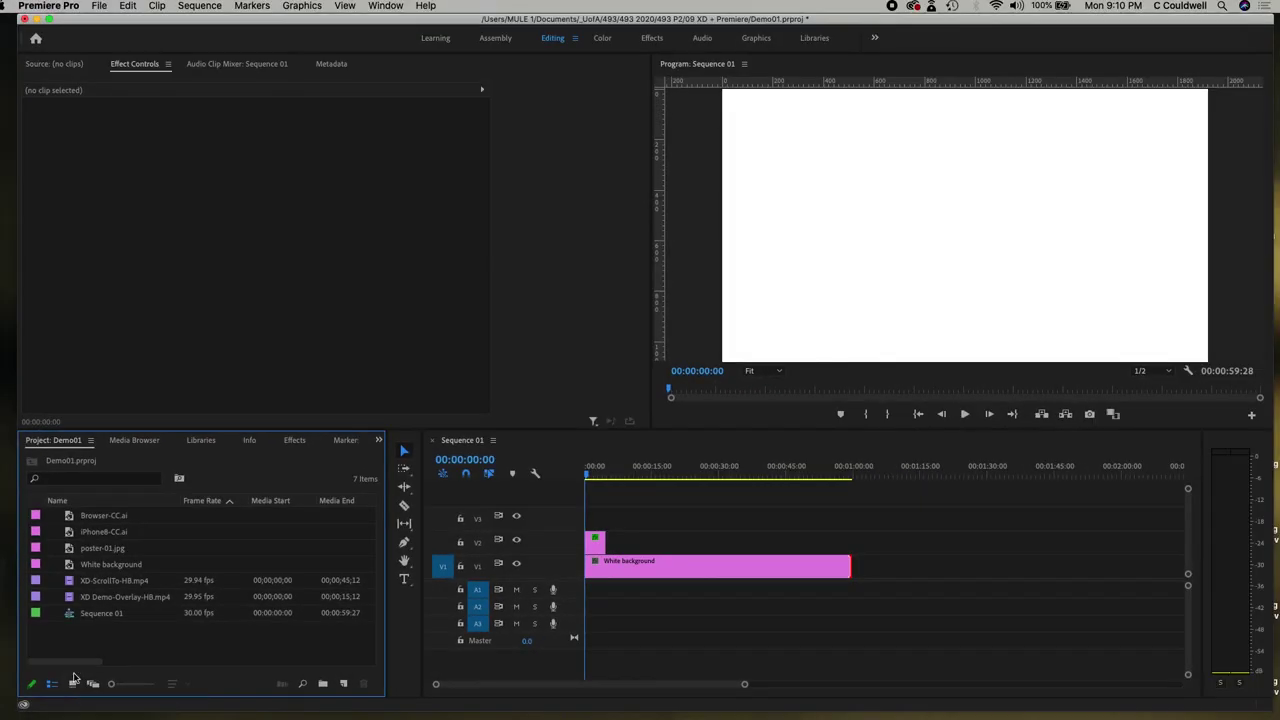
click(72, 684)
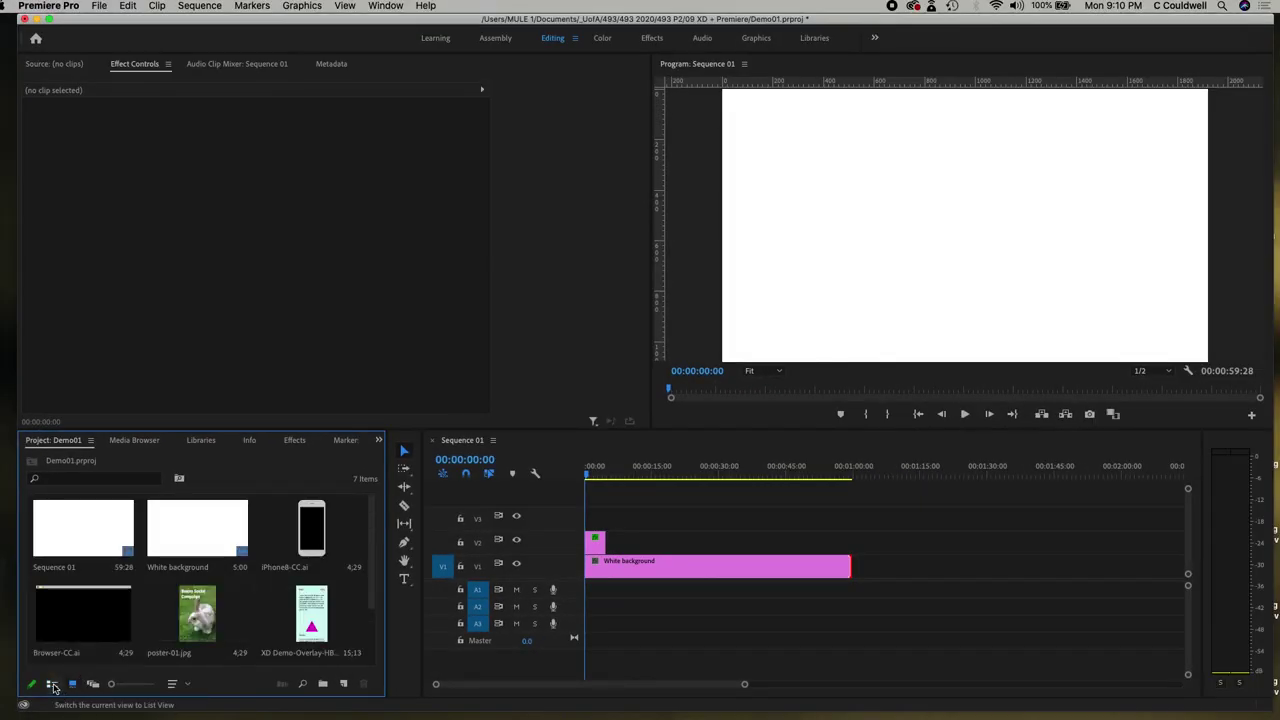
click(52, 684)
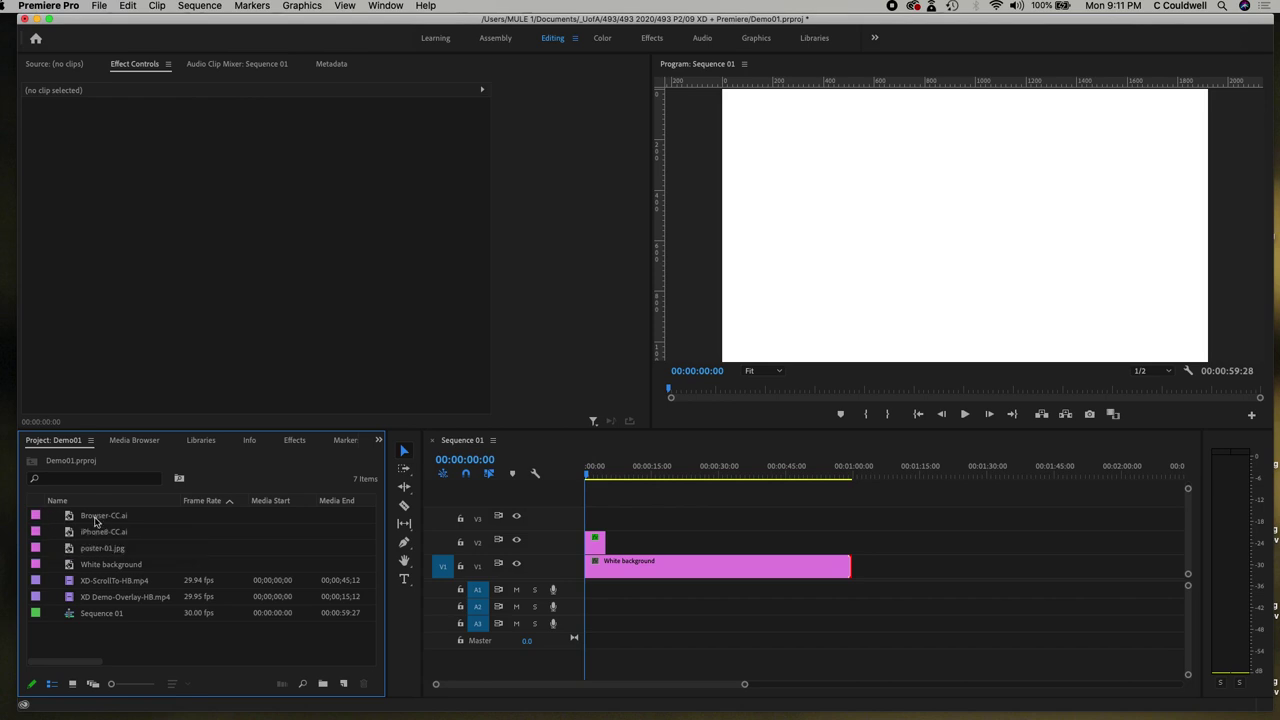
Place Browser-CC.ai on track V3 and shift it left in the program preview.
drag(35, 518, 592, 525)
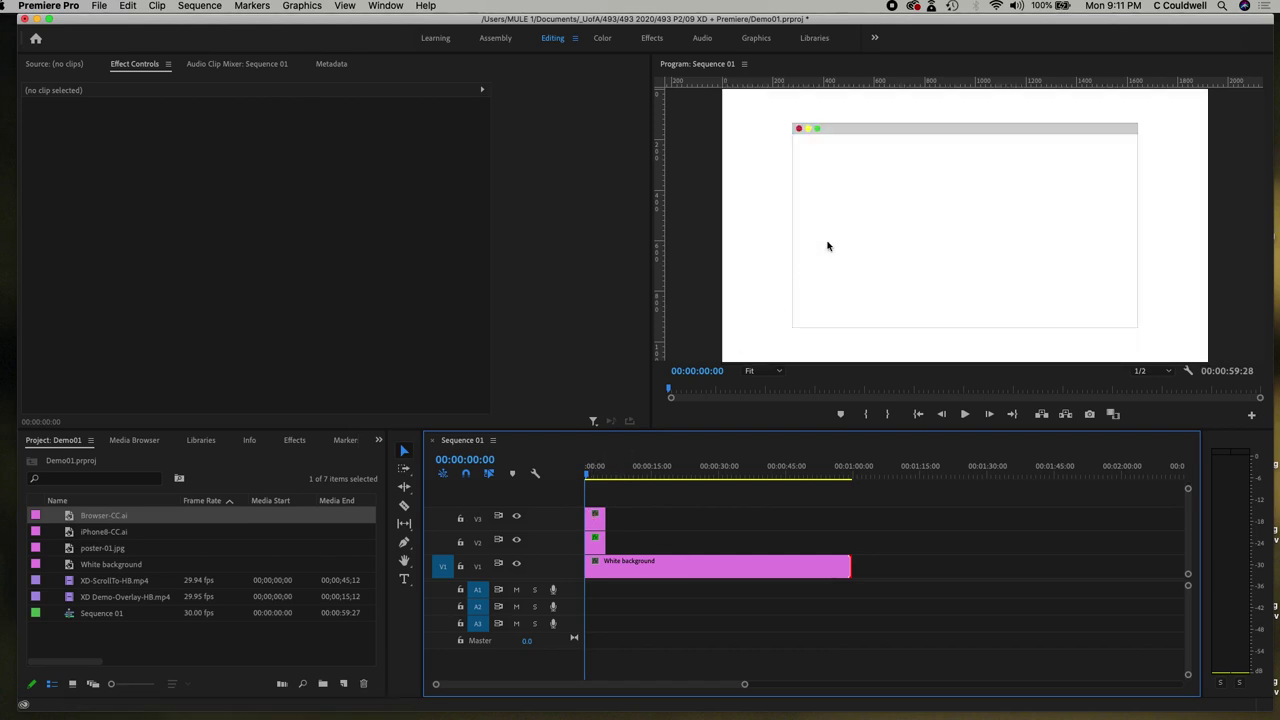
click(912, 218)
click(926, 131)
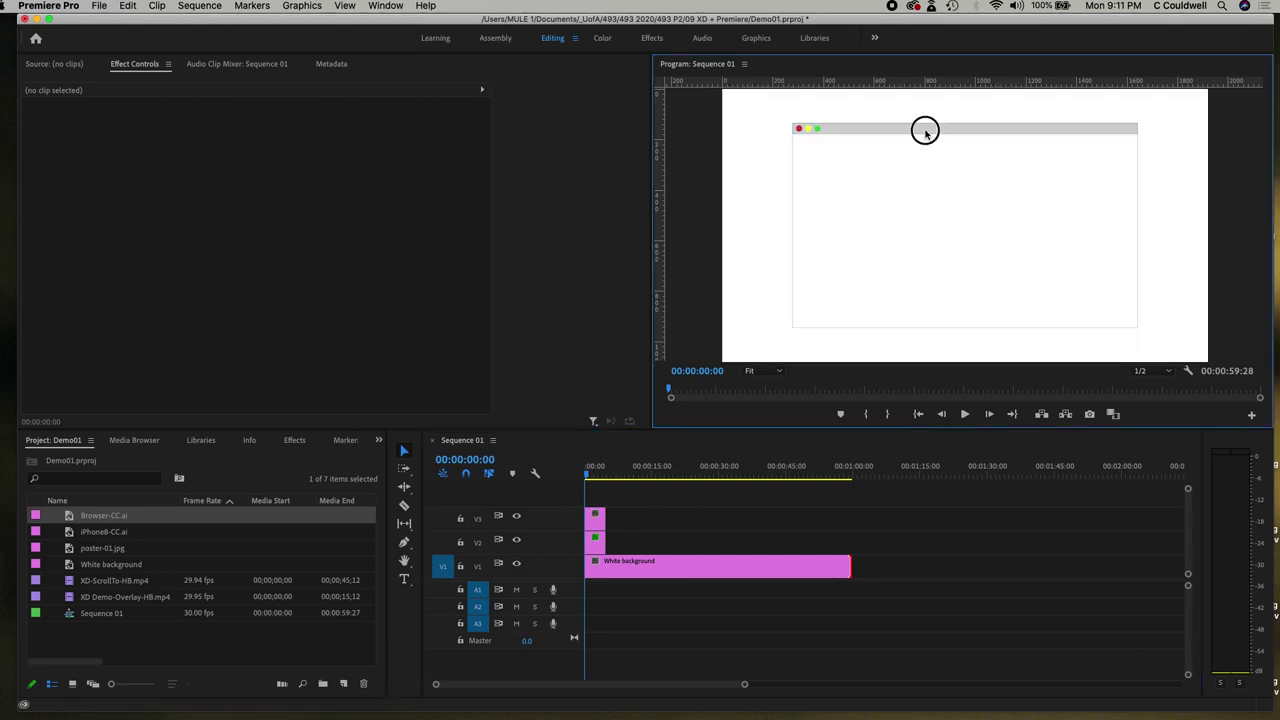
drag(990, 131, 928, 130)
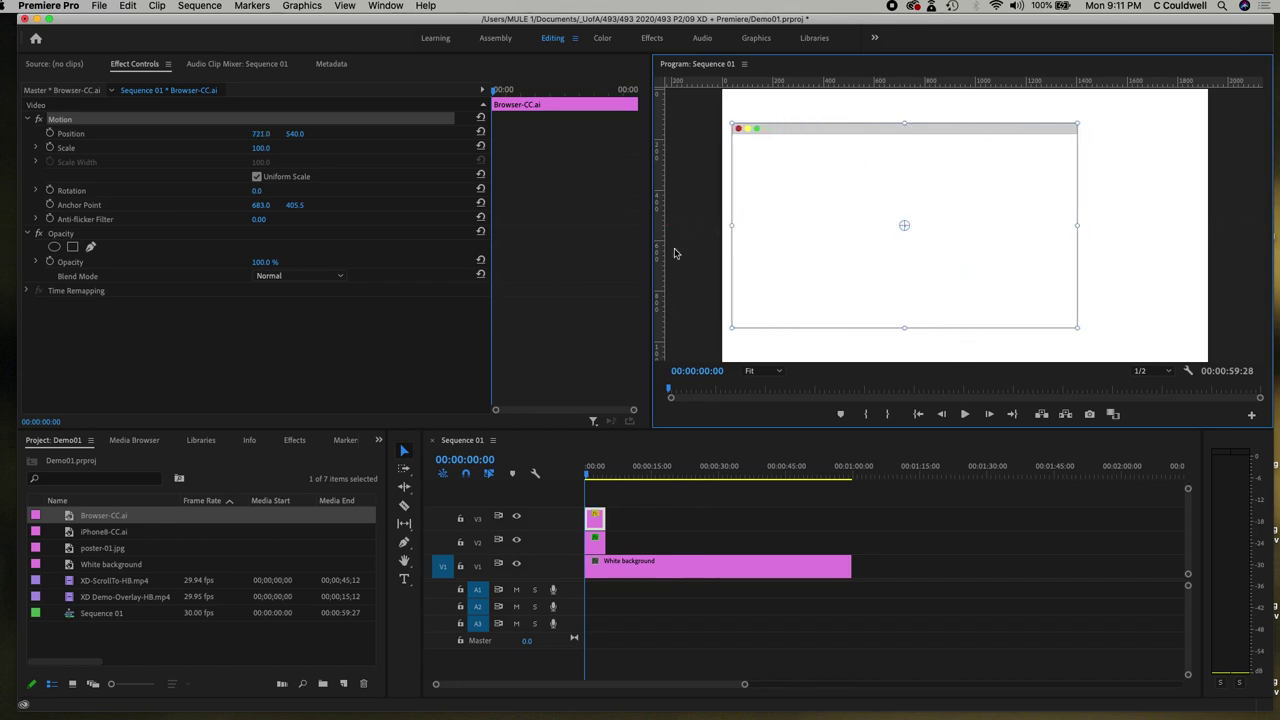
Add a vertical guide across the frame, then delete the browser clip from V3.
drag(660, 264, 1077, 279)
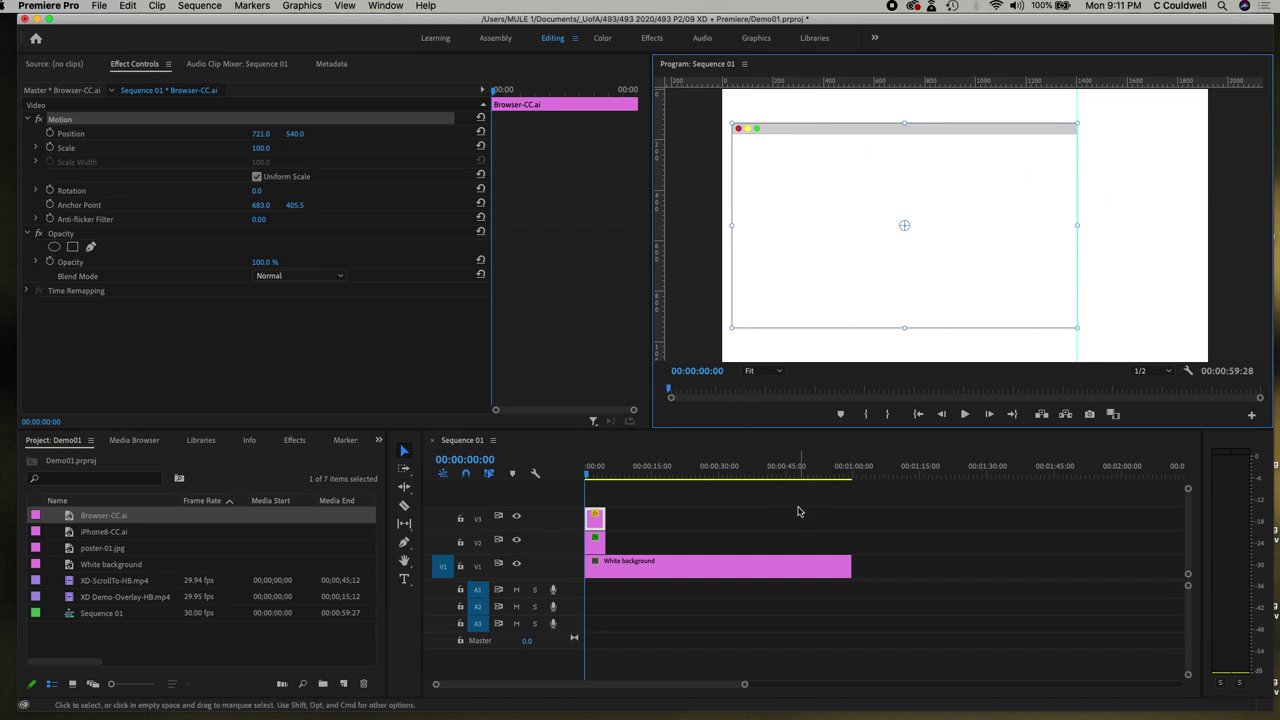
click(595, 522)
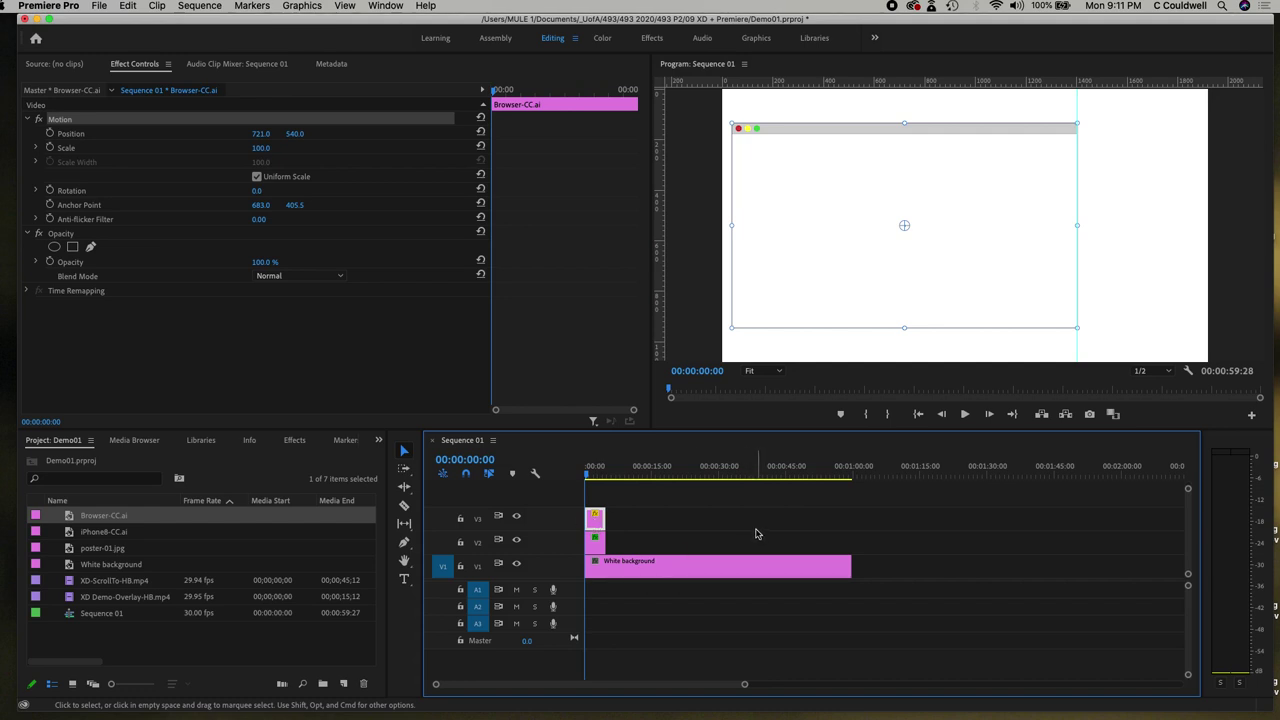
key(Delete)
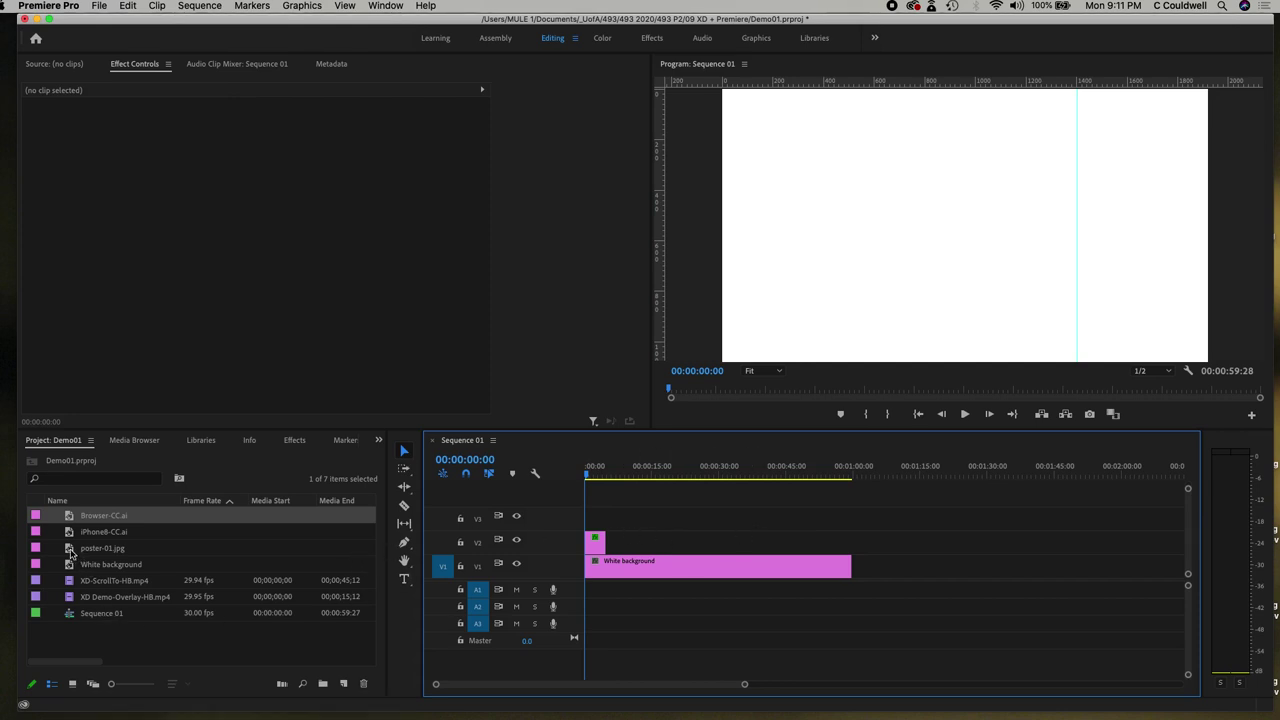
Place poster-01.jpg on V3 and lengthen it by about 3 seconds to roughly 00:00:08:19.
click(71, 549)
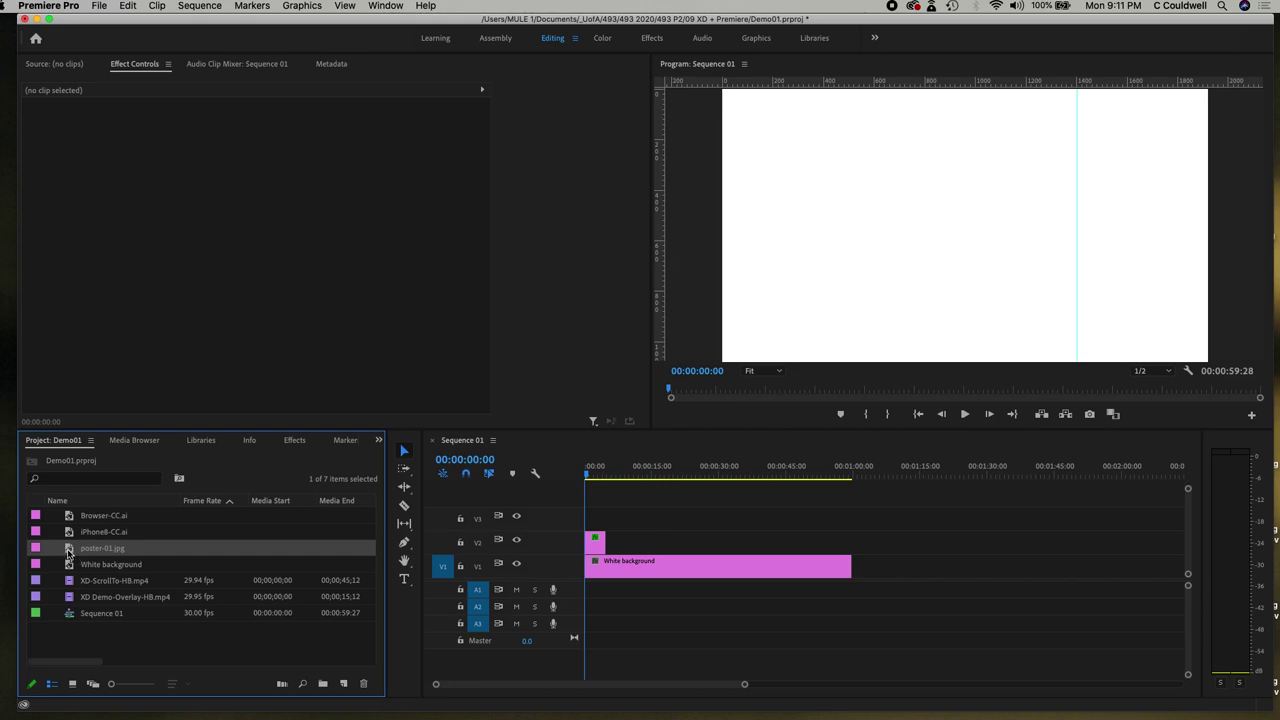
drag(68, 551, 614, 520)
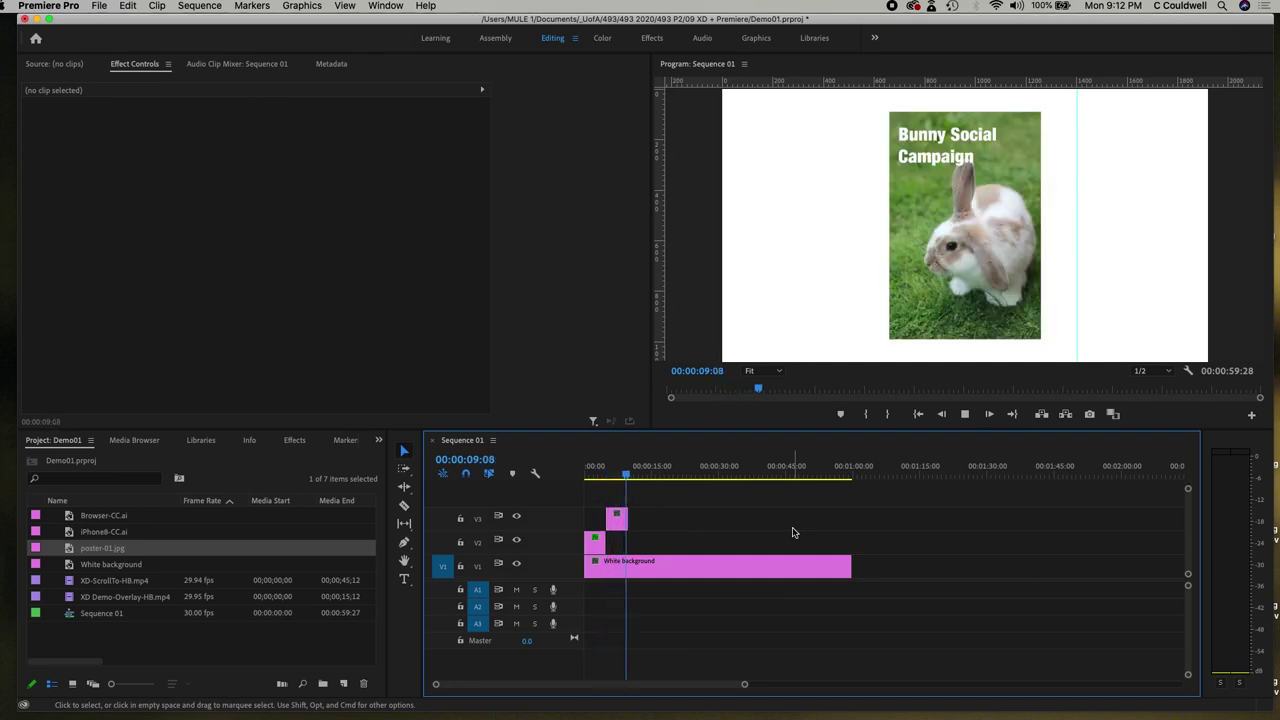
key(space)
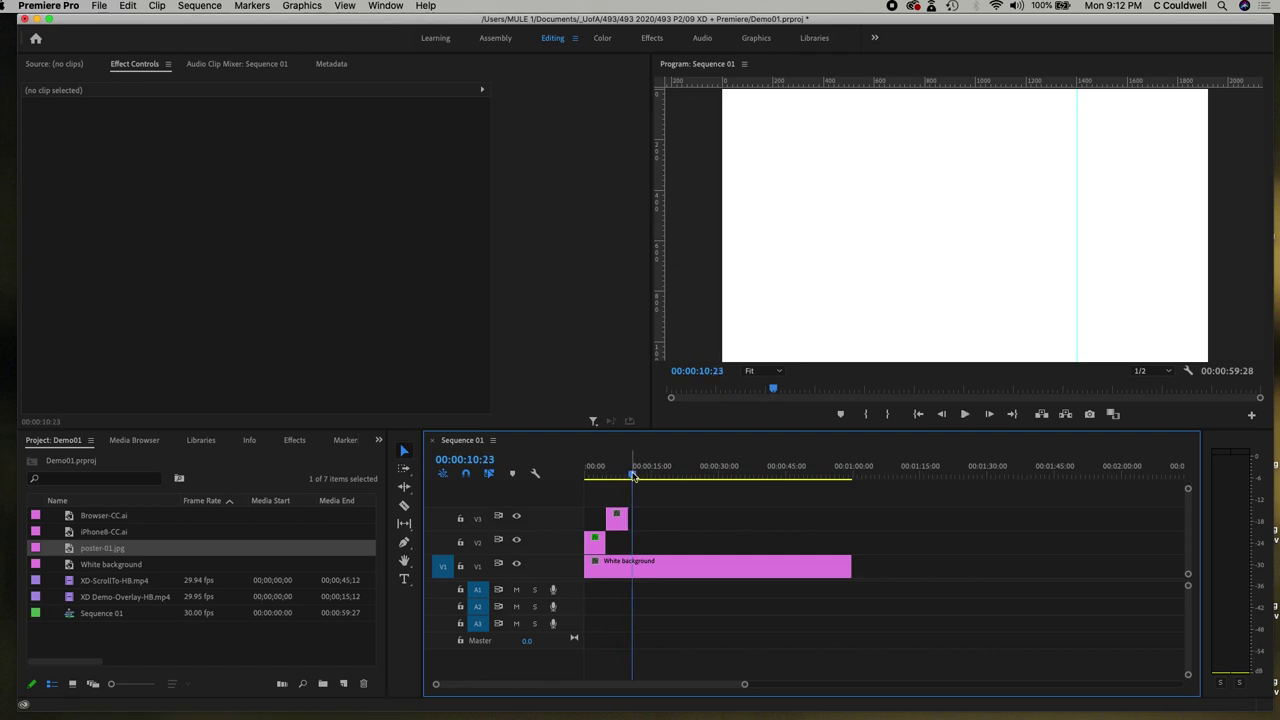
drag(633, 476, 604, 472)
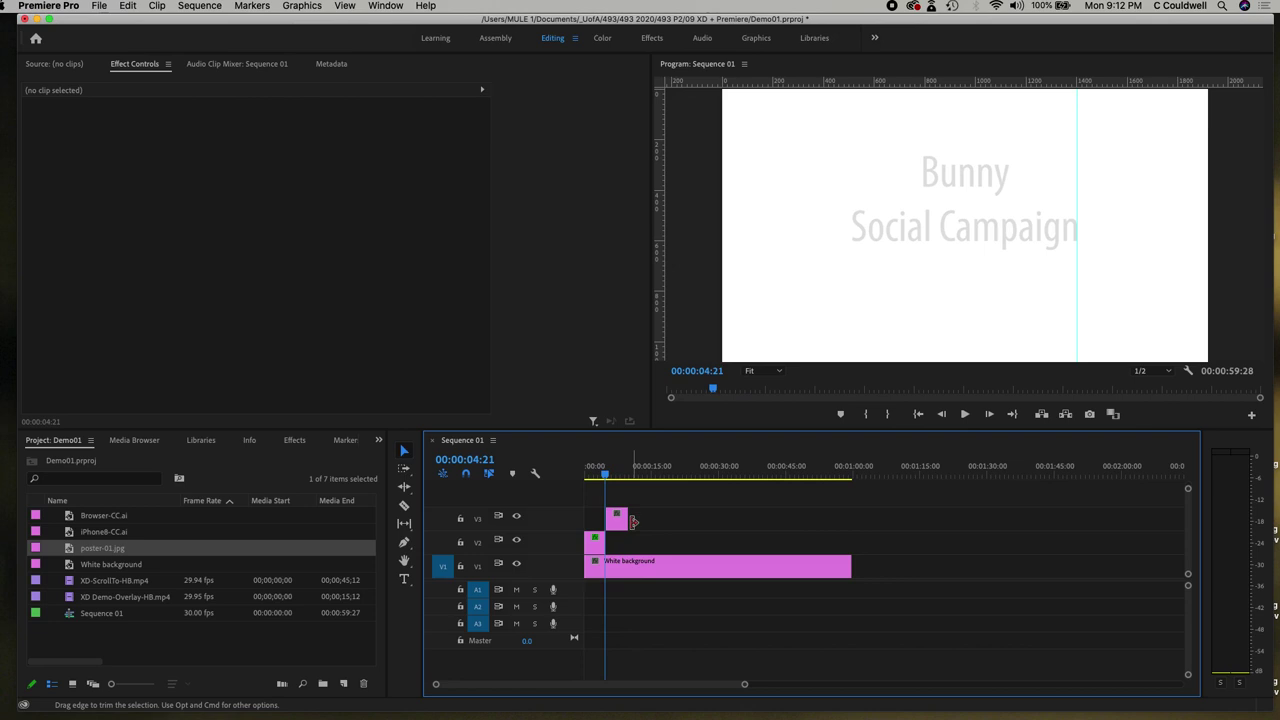
drag(633, 521, 645, 519)
click(619, 527)
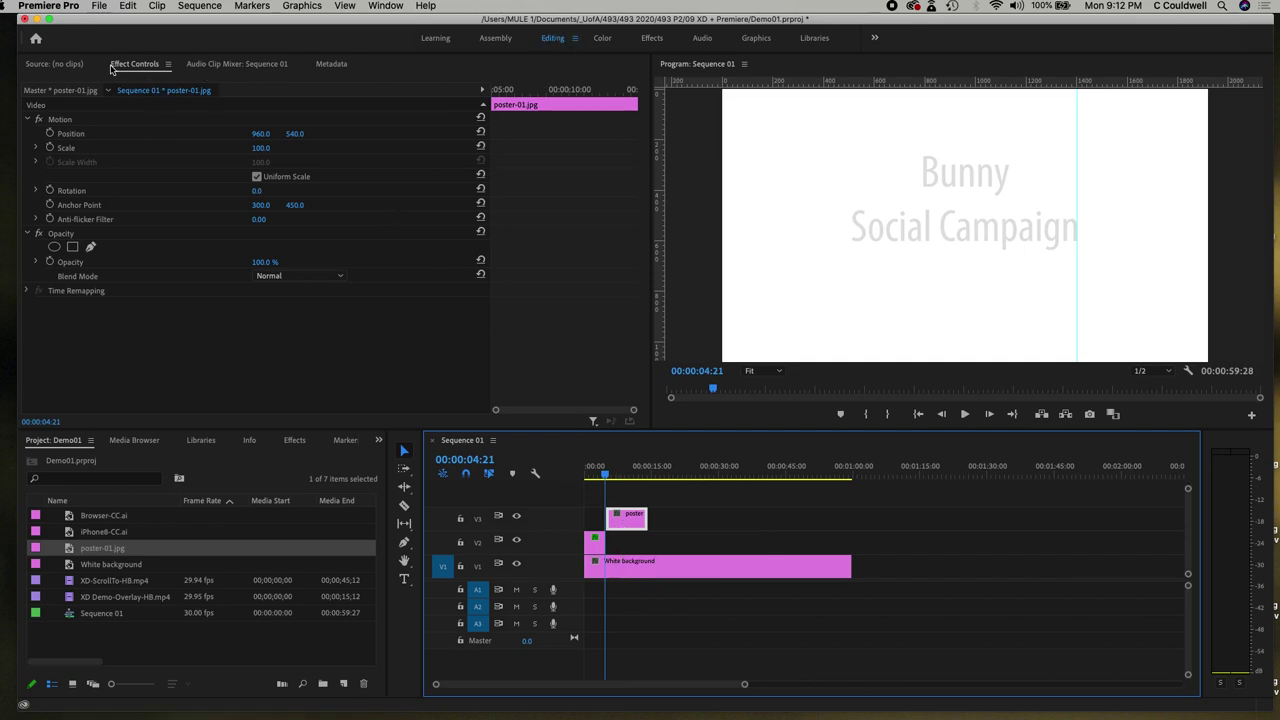
Keyframe the poster's opacity to fade in from 0% at 5 seconds to 100% at 6 seconds.
click(50, 262)
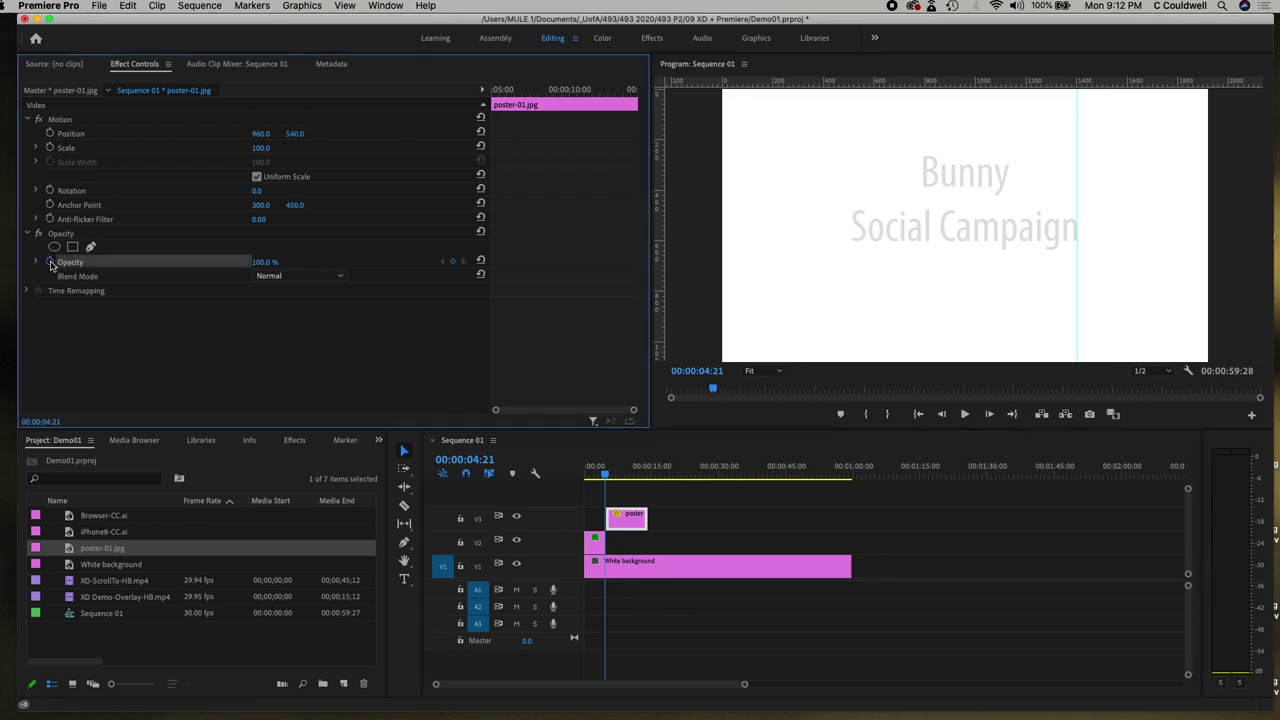
click(36, 262)
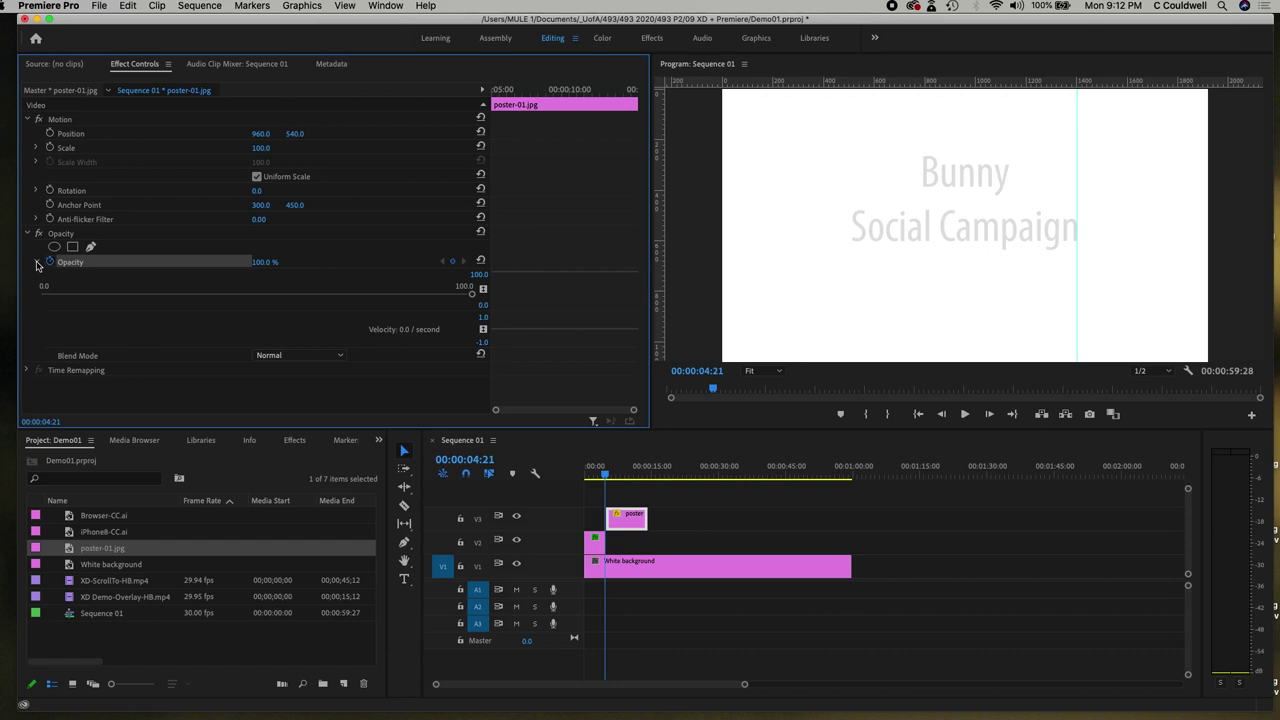
click(451, 262)
click(605, 473)
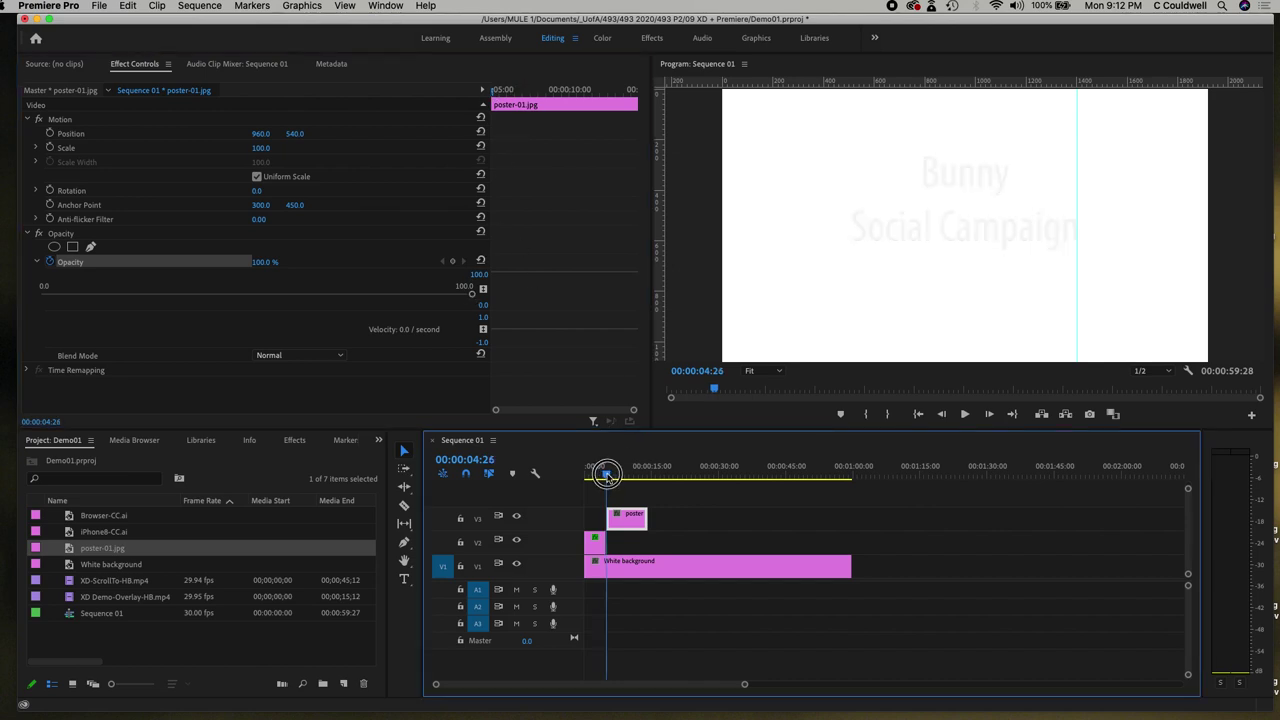
drag(605, 473, 606, 473)
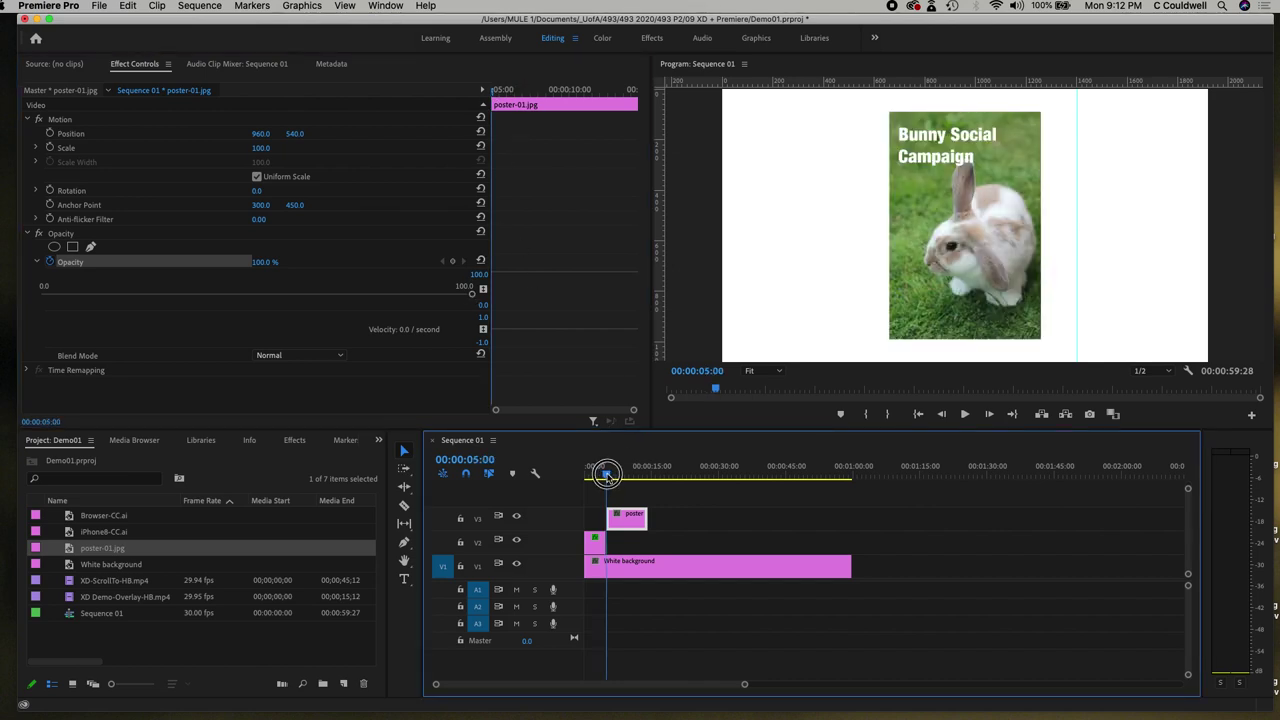
click(451, 263)
click(472, 294)
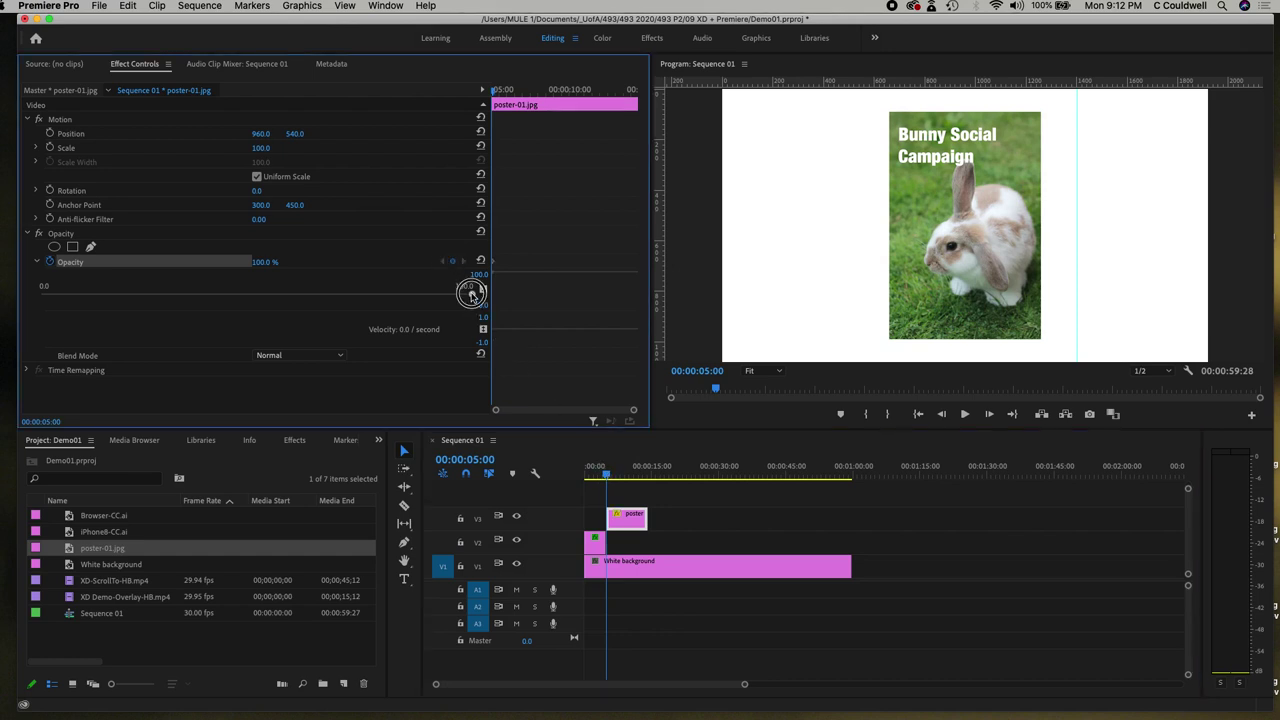
drag(472, 294, 27, 296)
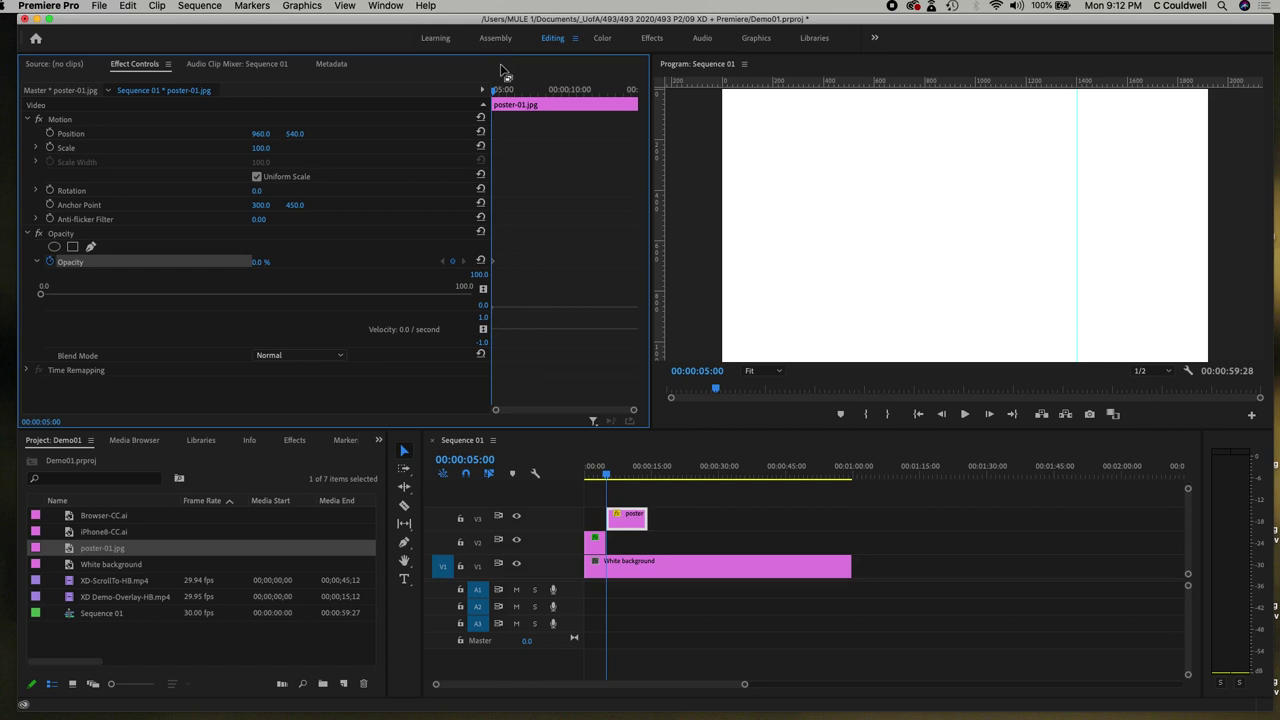
drag(497, 90, 511, 91)
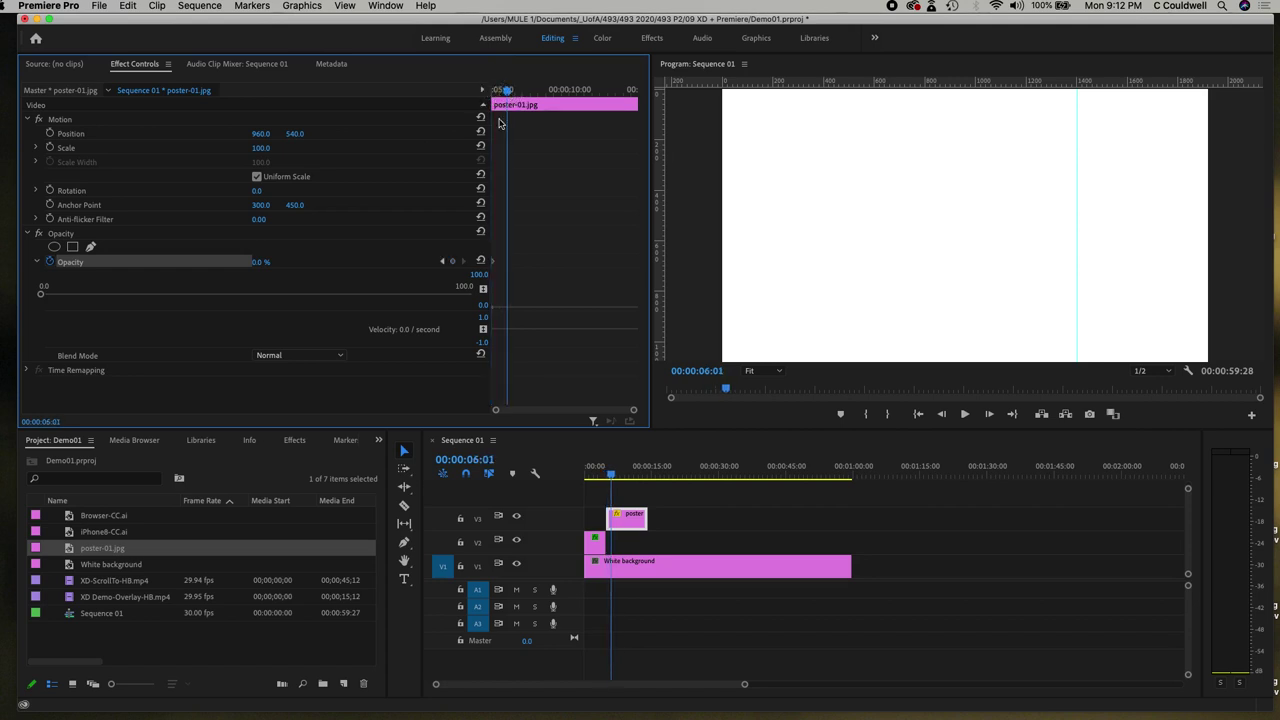
click(452, 262)
drag(42, 300, 480, 291)
Add opacity keyframes near the poster's end, fading it to 0% on its last frame.
drag(507, 90, 622, 105)
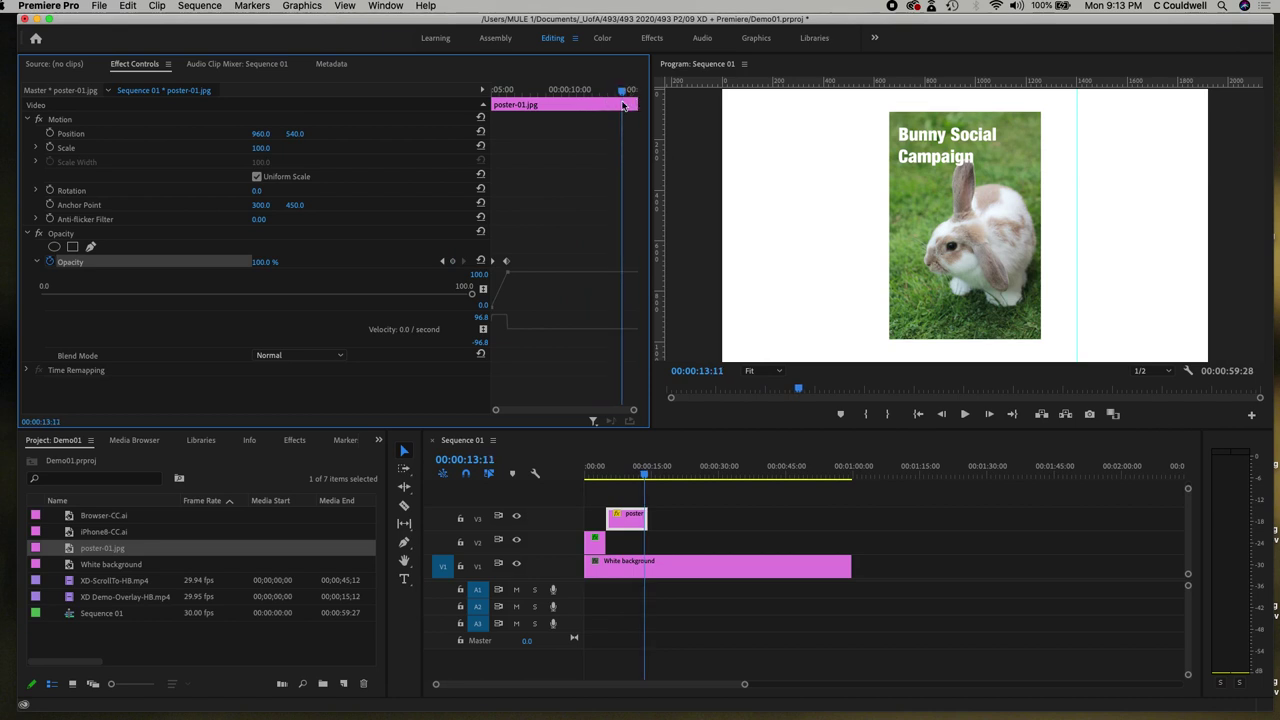
click(453, 262)
drag(621, 93, 636, 94)
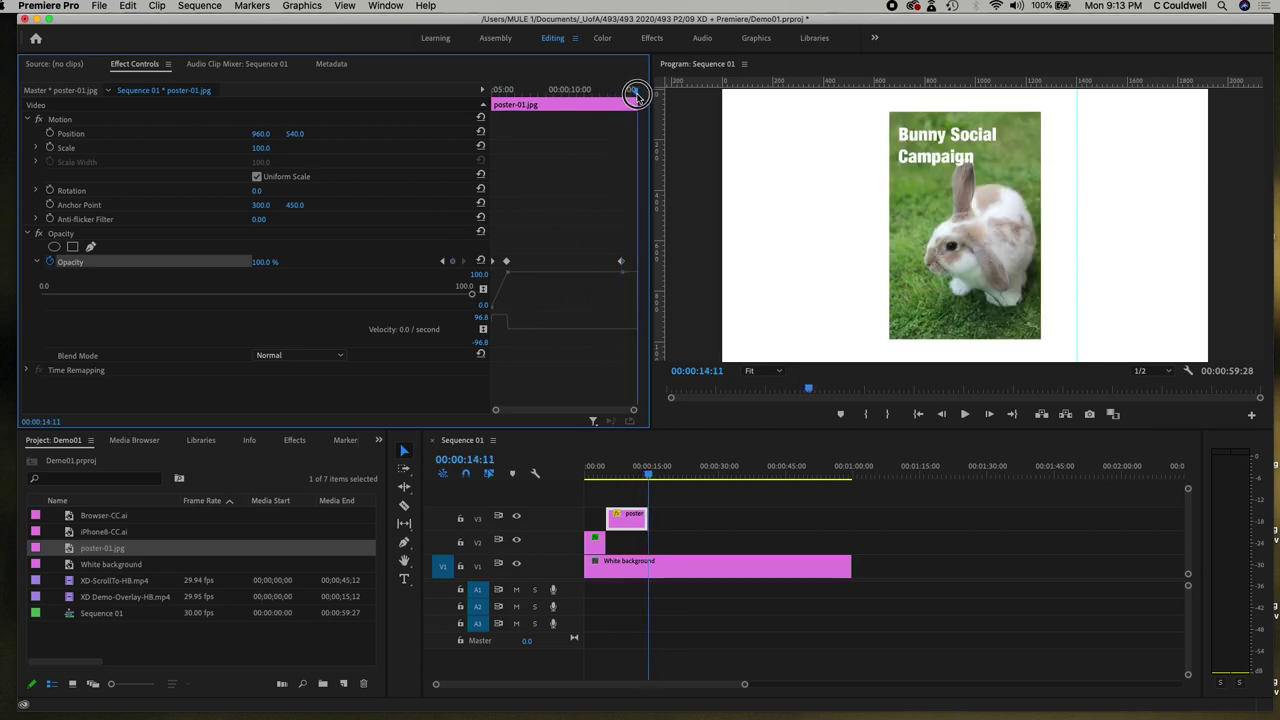
click(452, 261)
drag(474, 297, 42, 293)
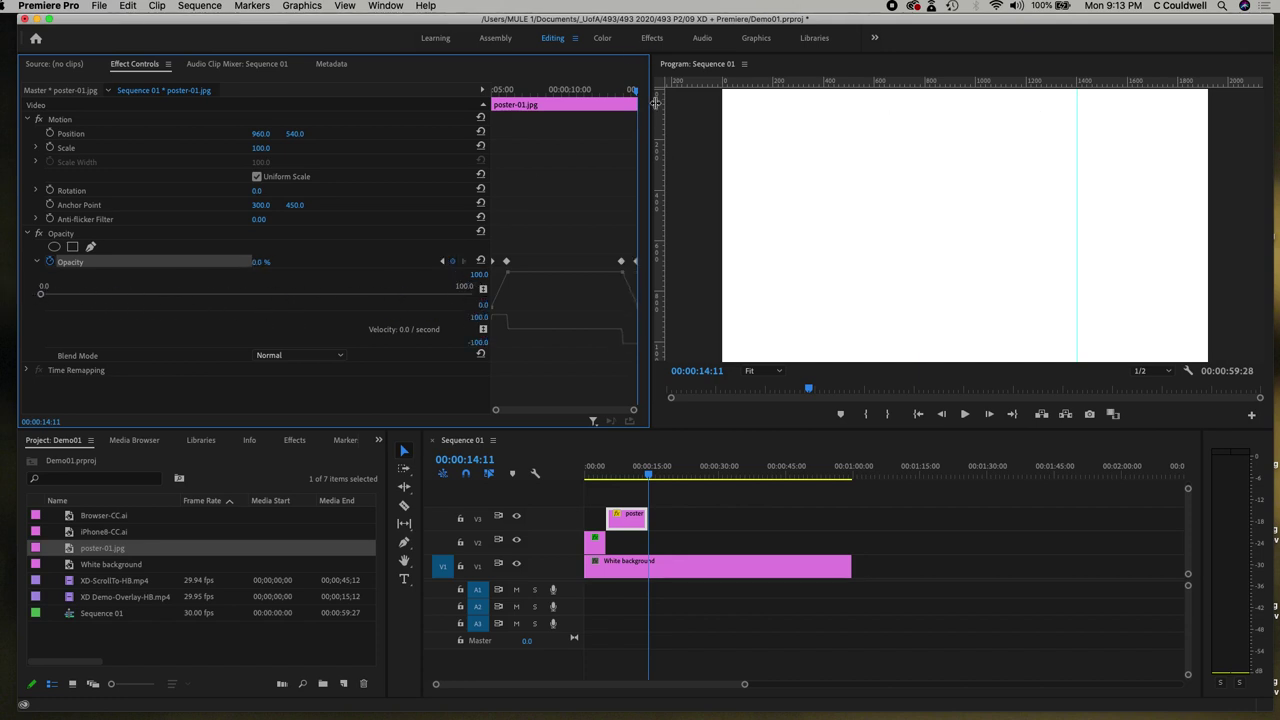
Play the poster section to preview the fades, then return to just after it appears.
drag(633, 92, 492, 90)
key(space)
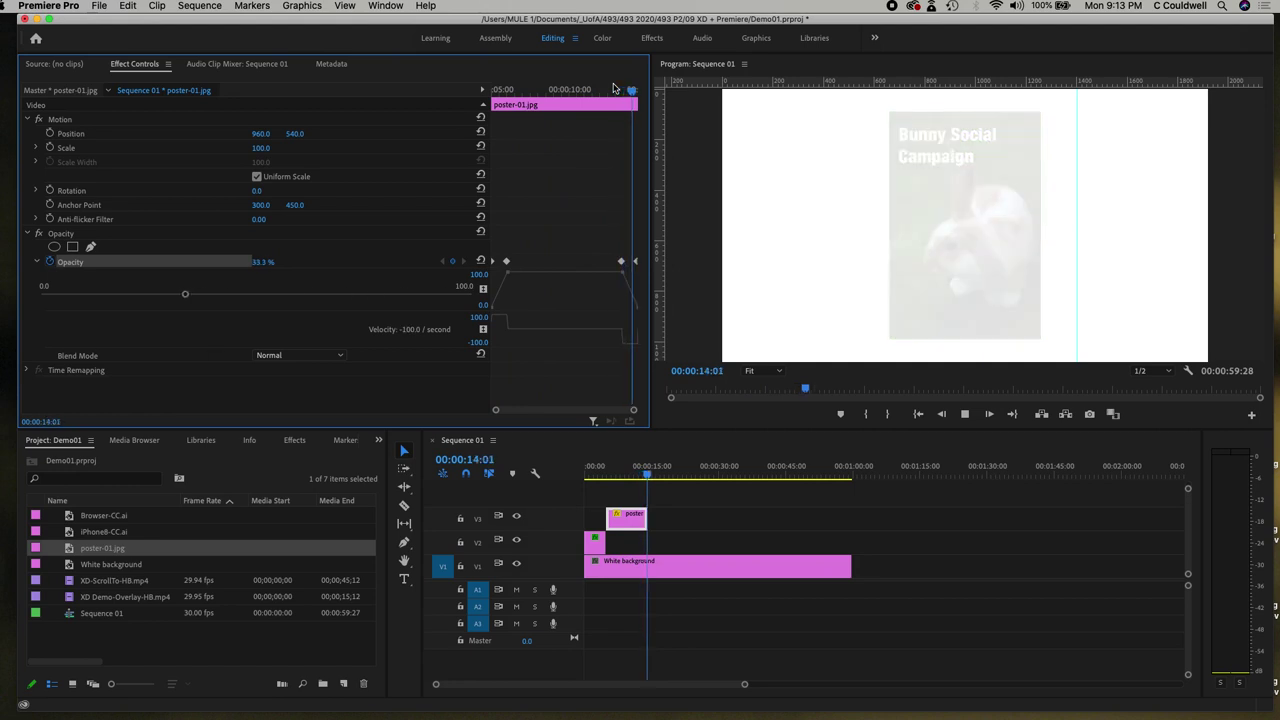
key(space)
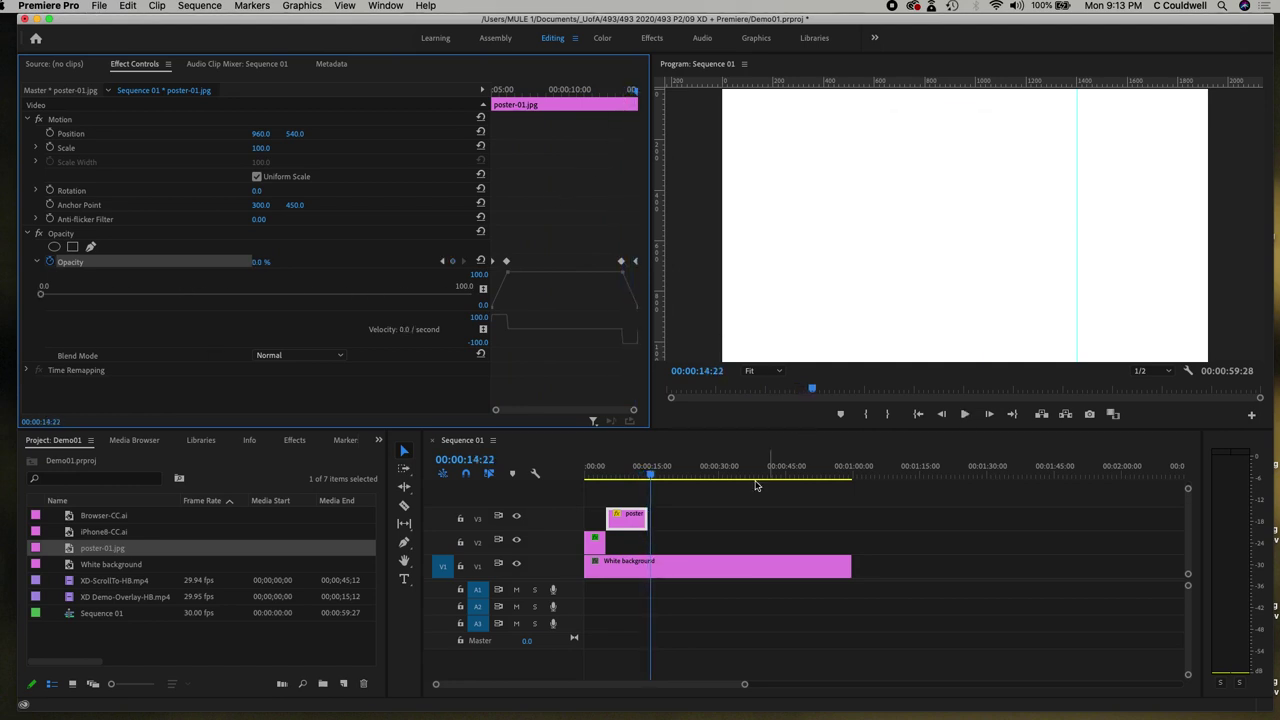
click(632, 528)
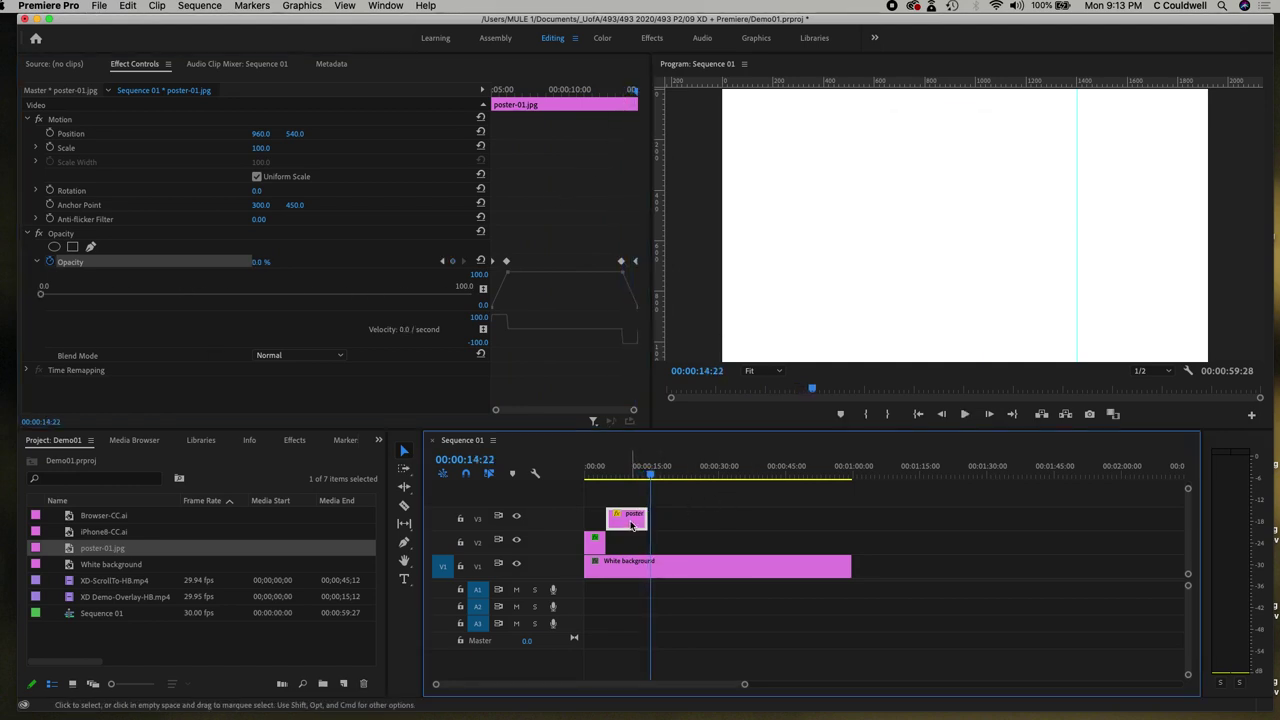
key(shift+4)
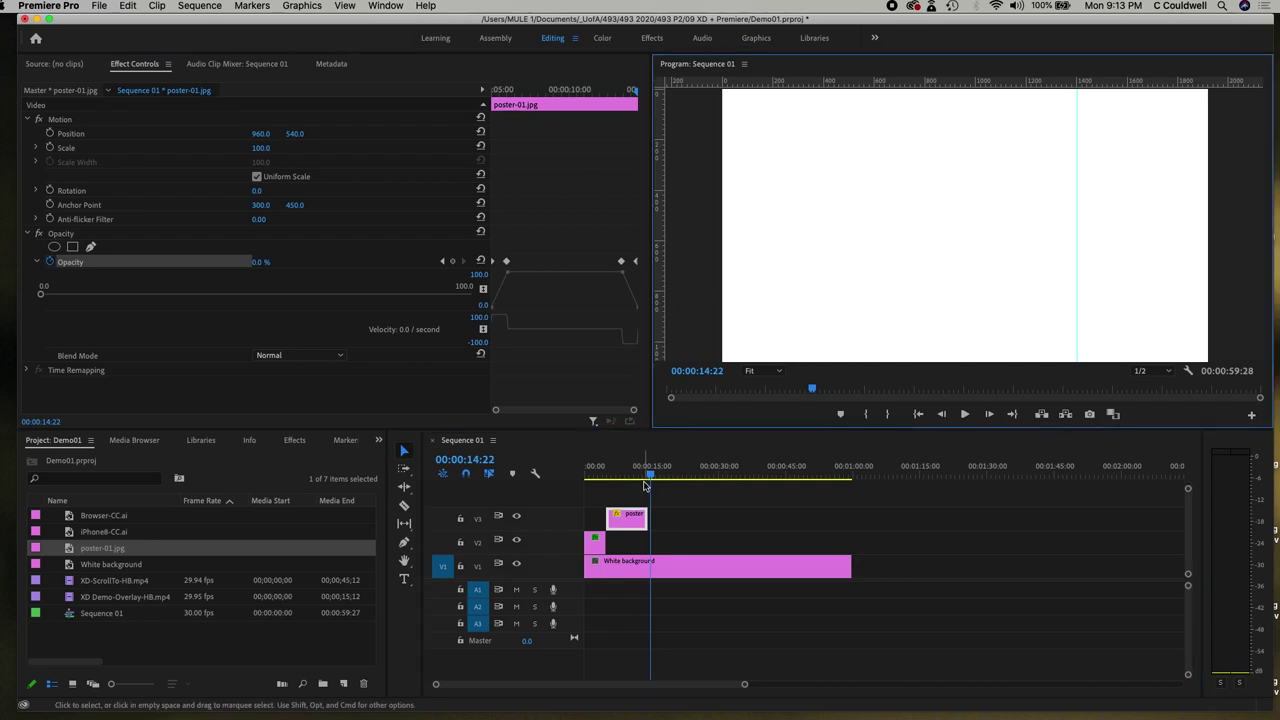
drag(645, 485, 604, 479)
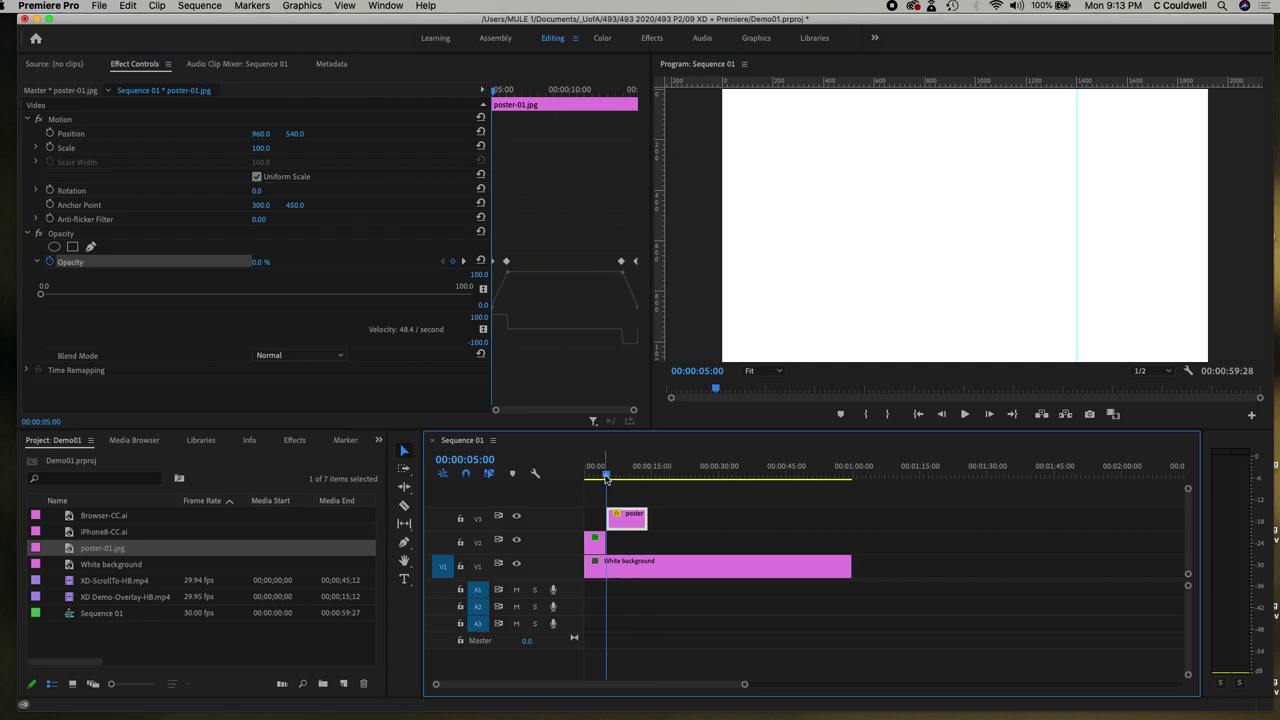
Drag the bunny poster right in the program preview to Position 1104, 540.
key(space)
click(945, 265)
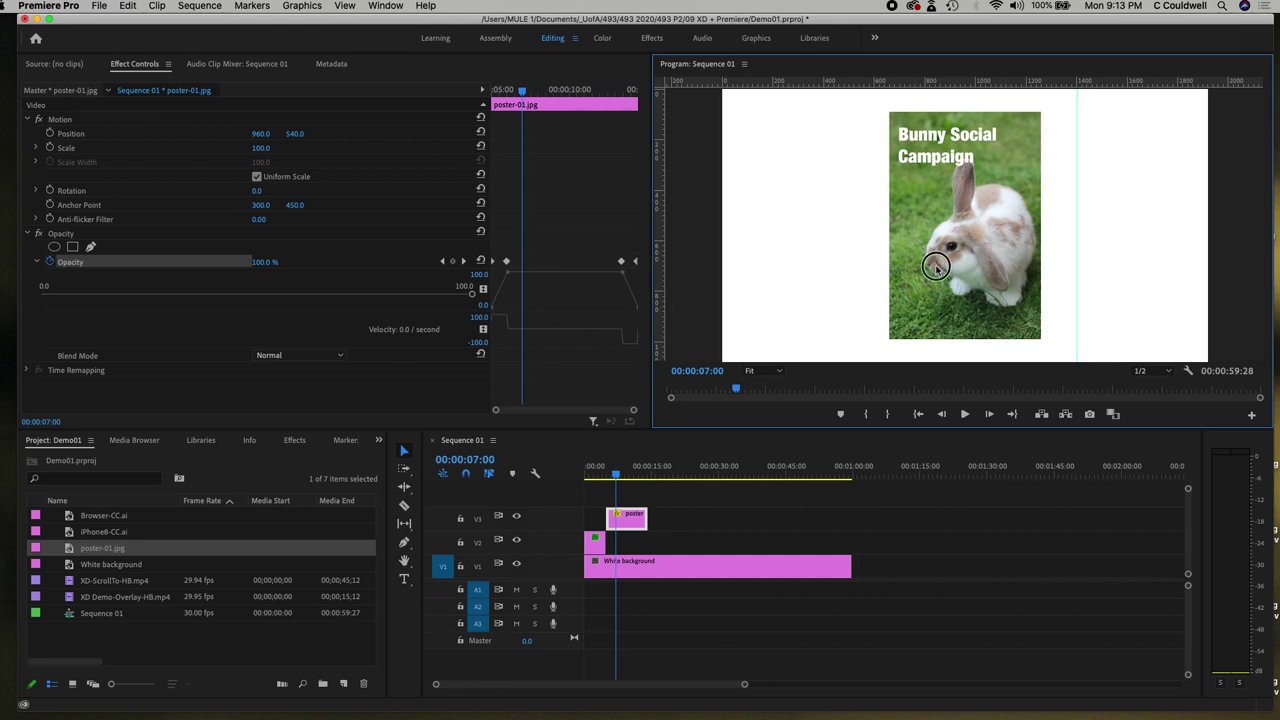
click(938, 268)
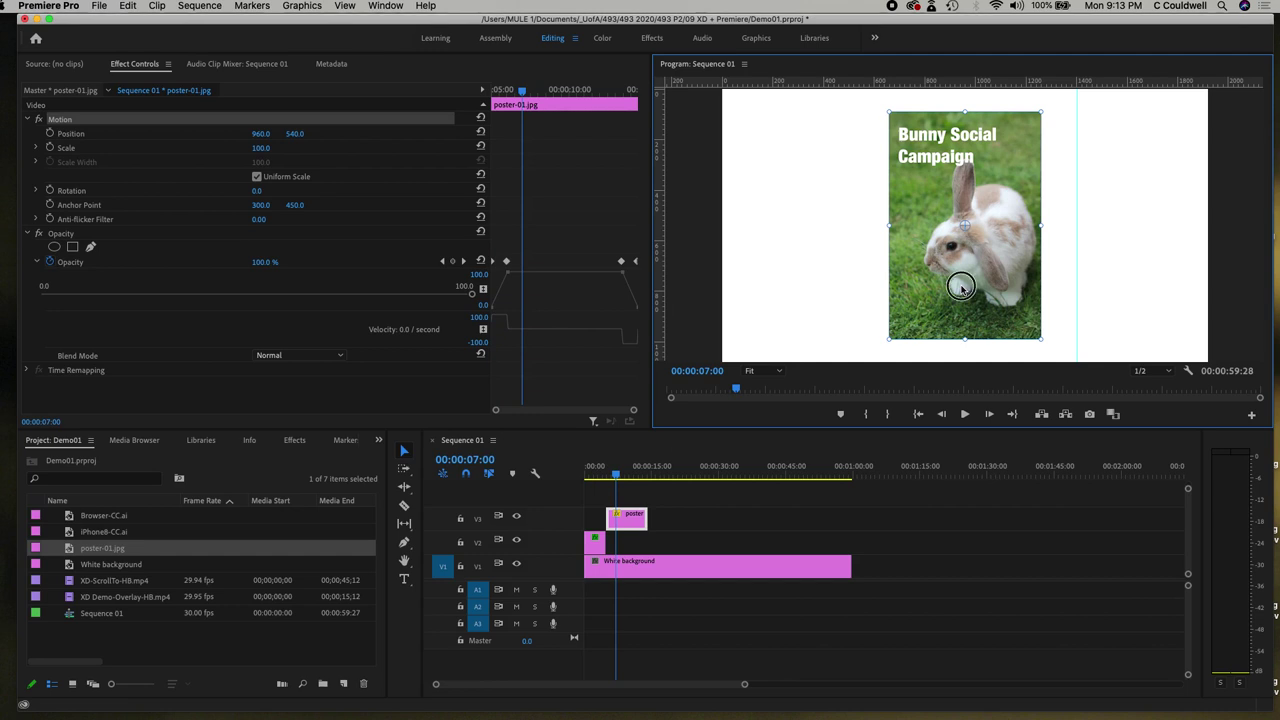
drag(964, 287, 998, 290)
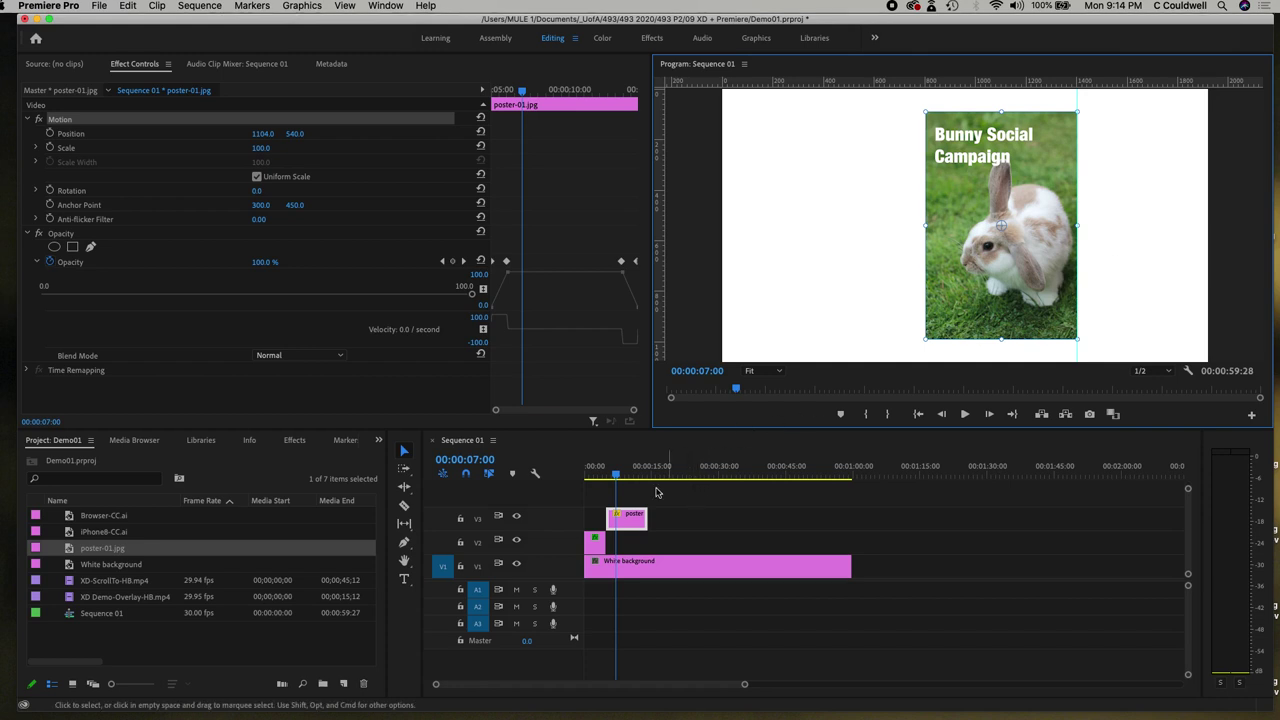
drag(613, 476, 613, 481)
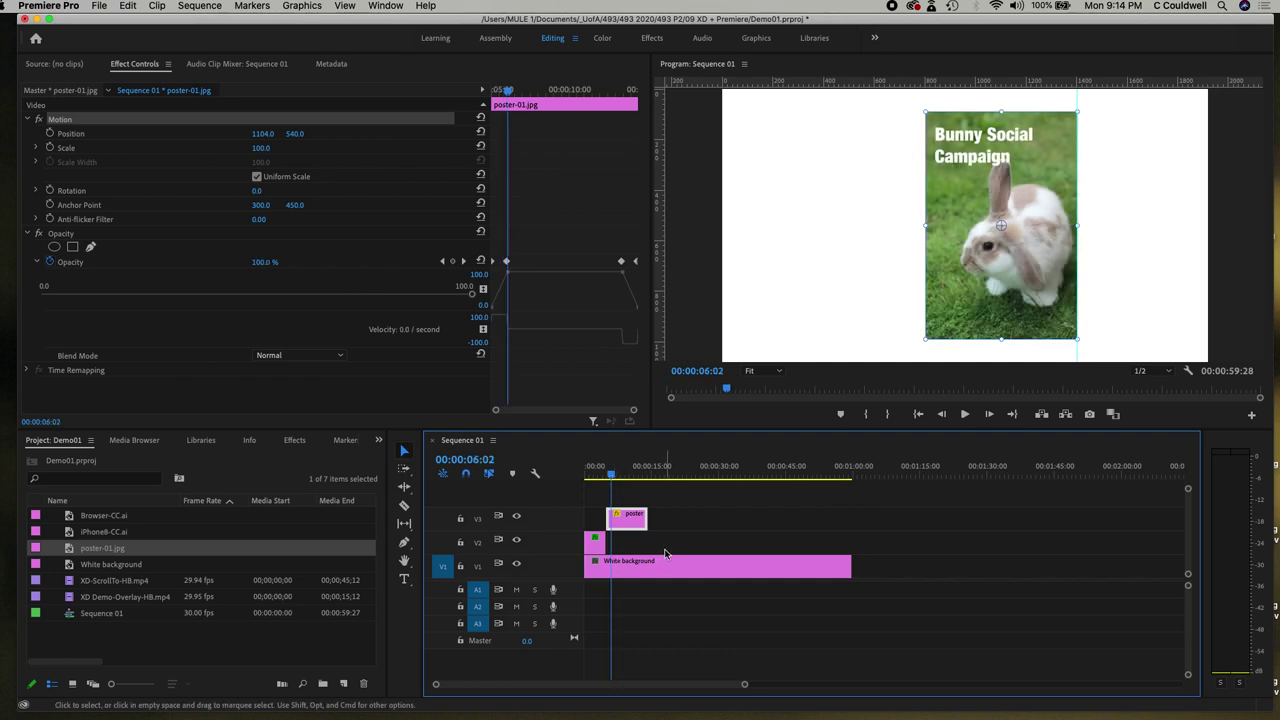
Draw a text box left of the poster, type 'This is the poster', and select the text.
click(403, 583)
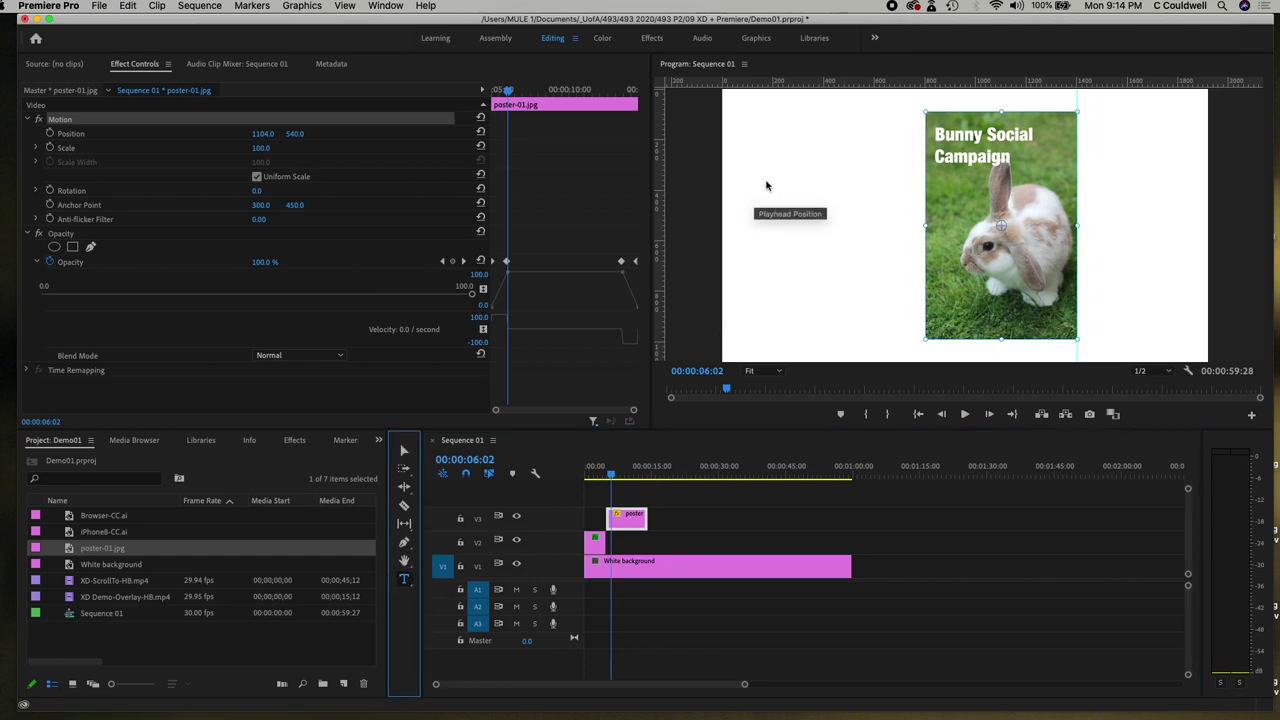
click(701, 166)
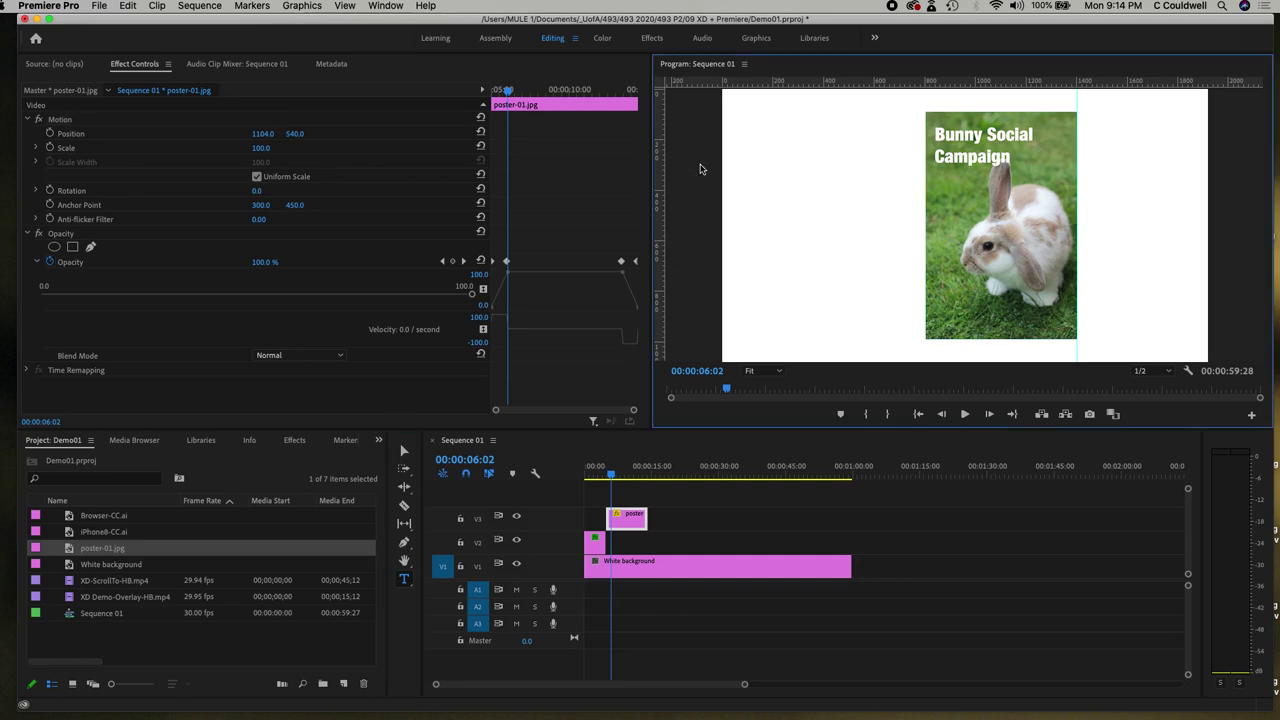
drag(750, 147, 906, 280)
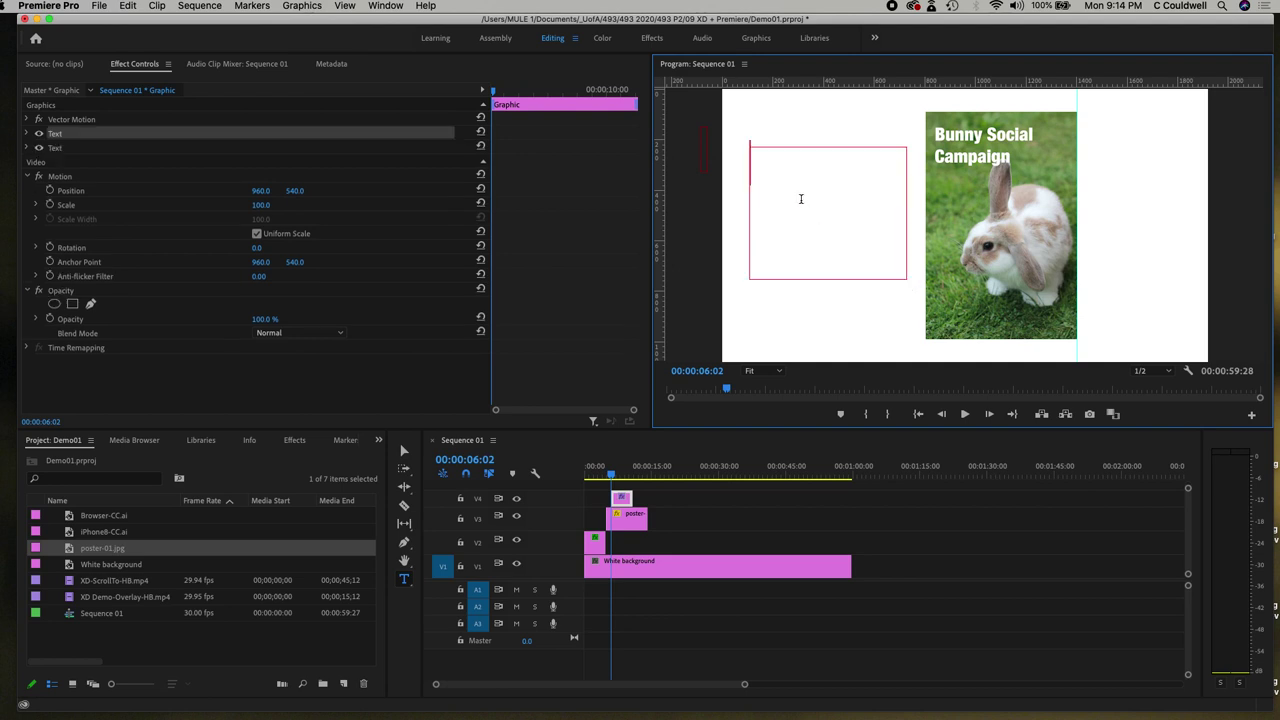
text(This)
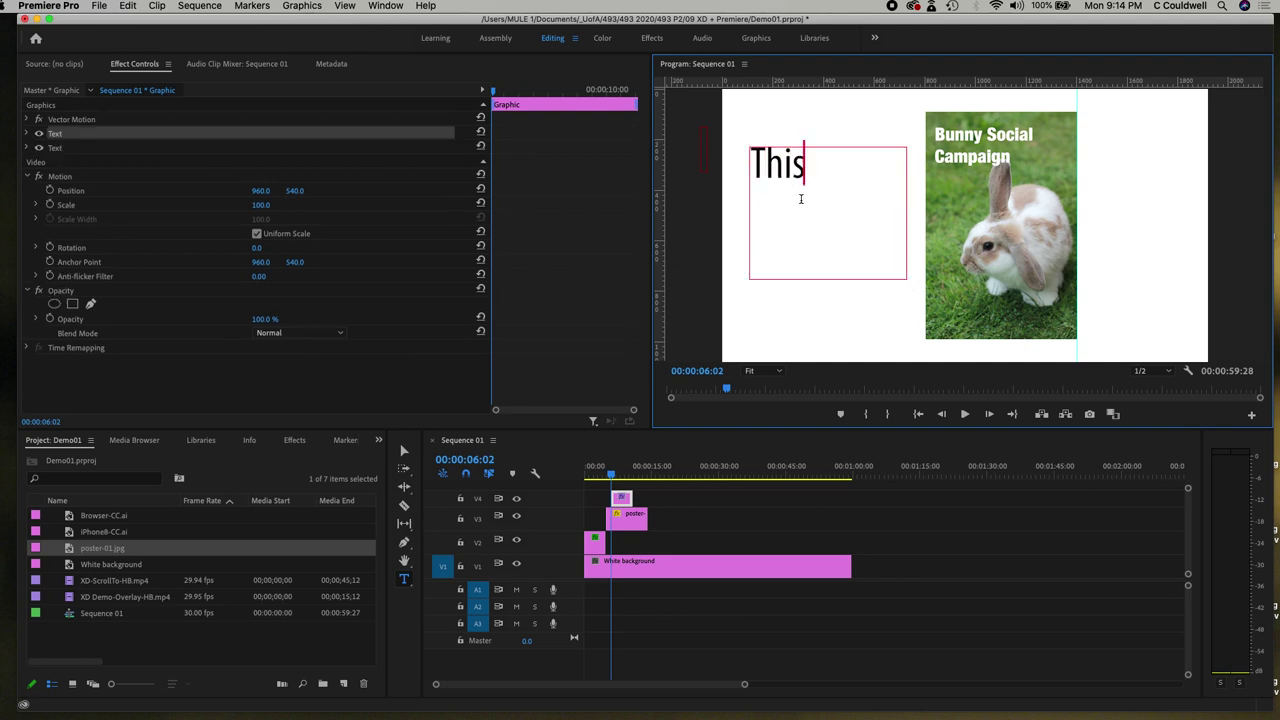
text( is the poster)
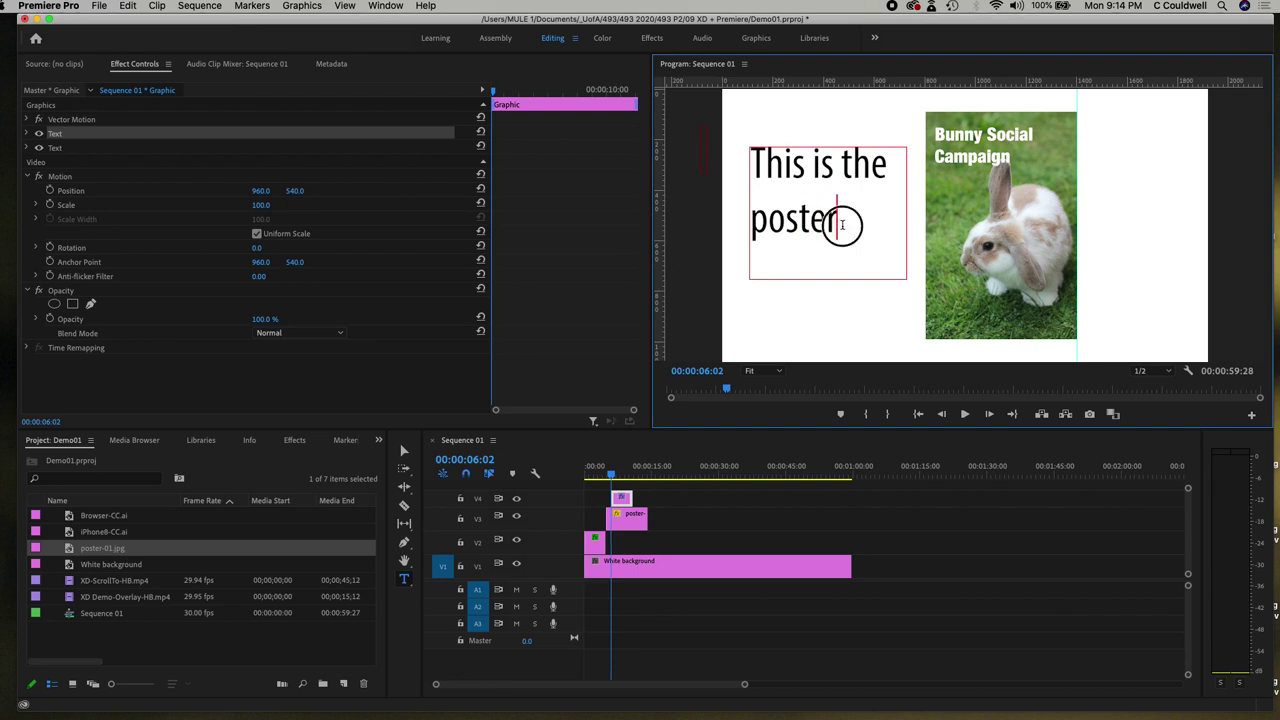
double_click(775, 215)
click(799, 216)
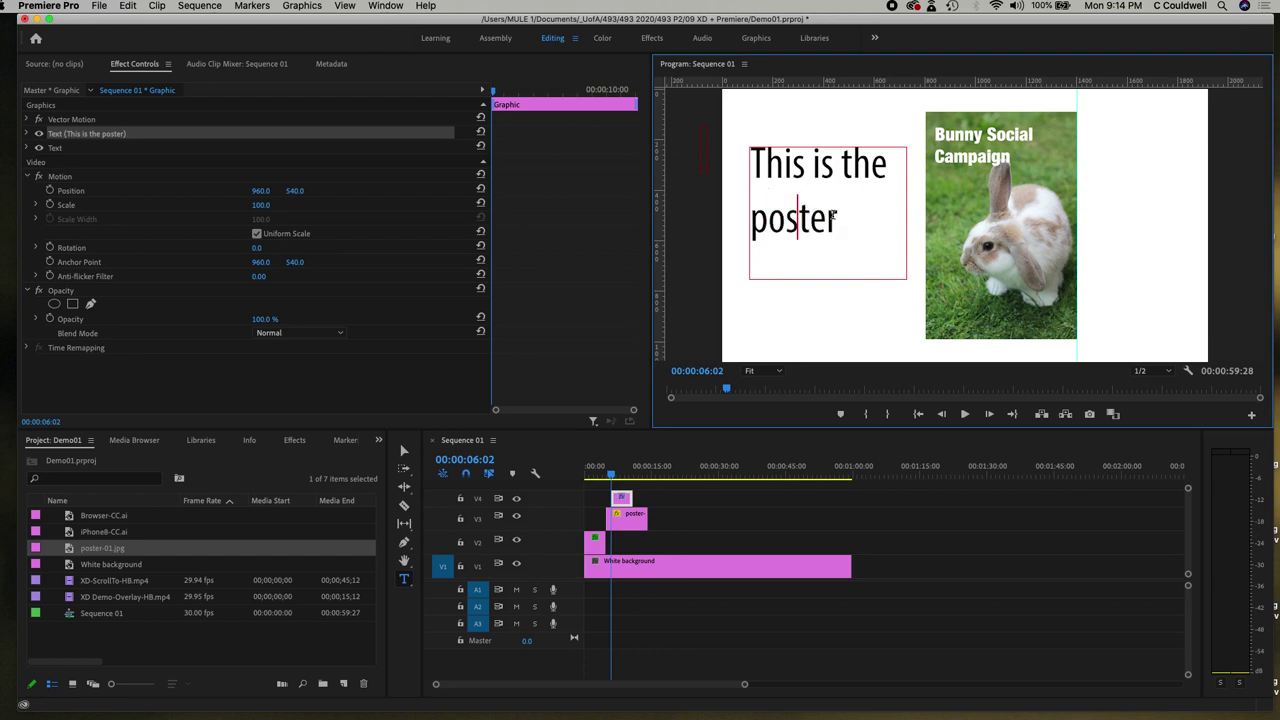
drag(837, 216, 752, 161)
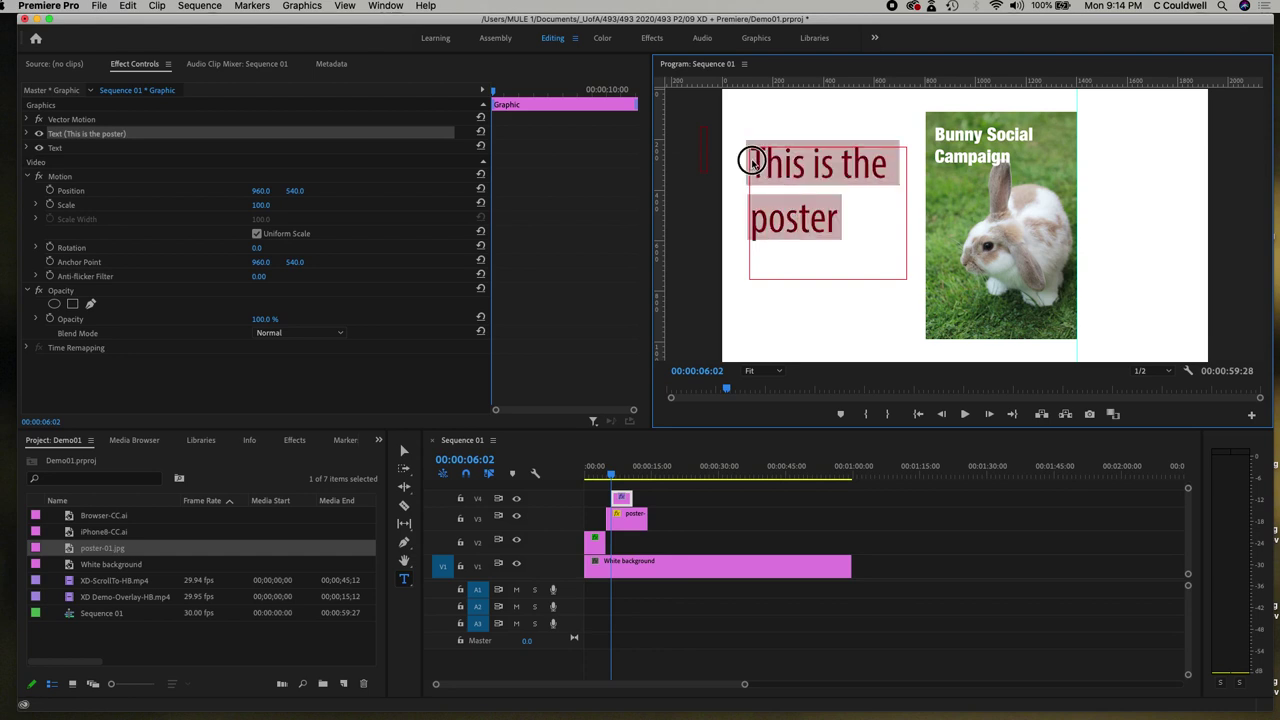
Make the caption Myriad Pro Regular at size 84 and extend its V4 clip to the poster's end.
click(27, 176)
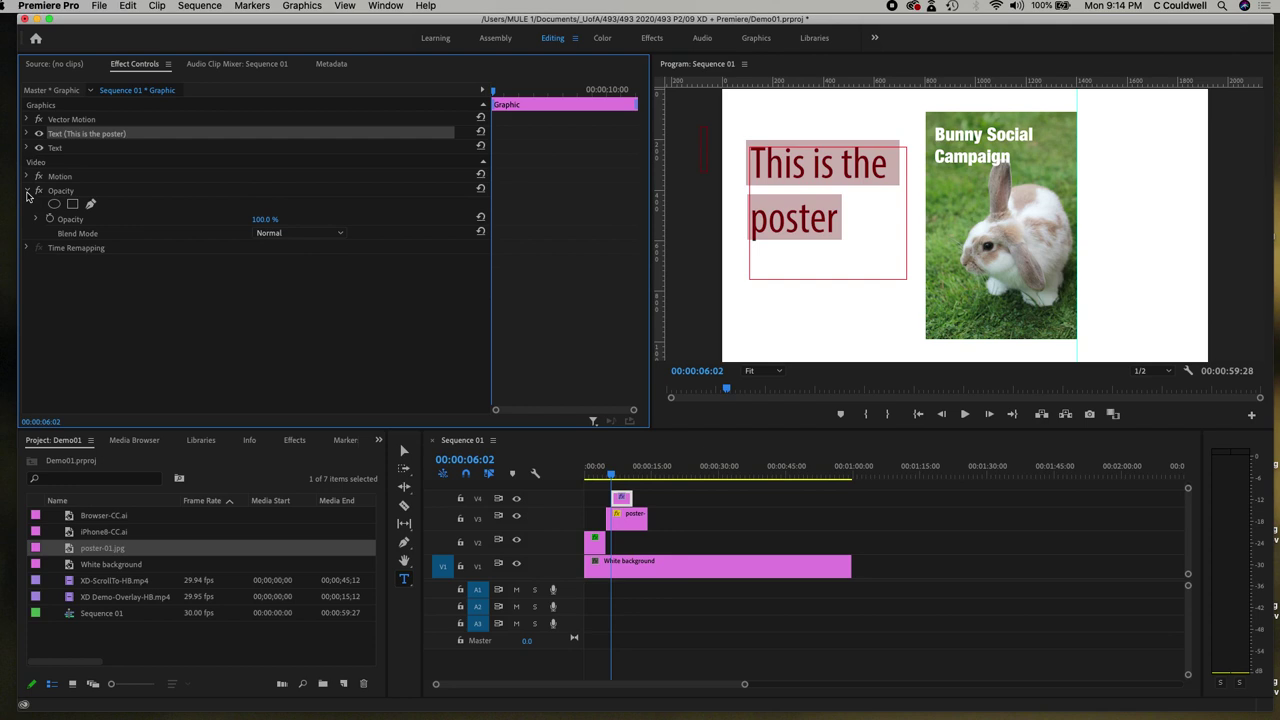
click(27, 191)
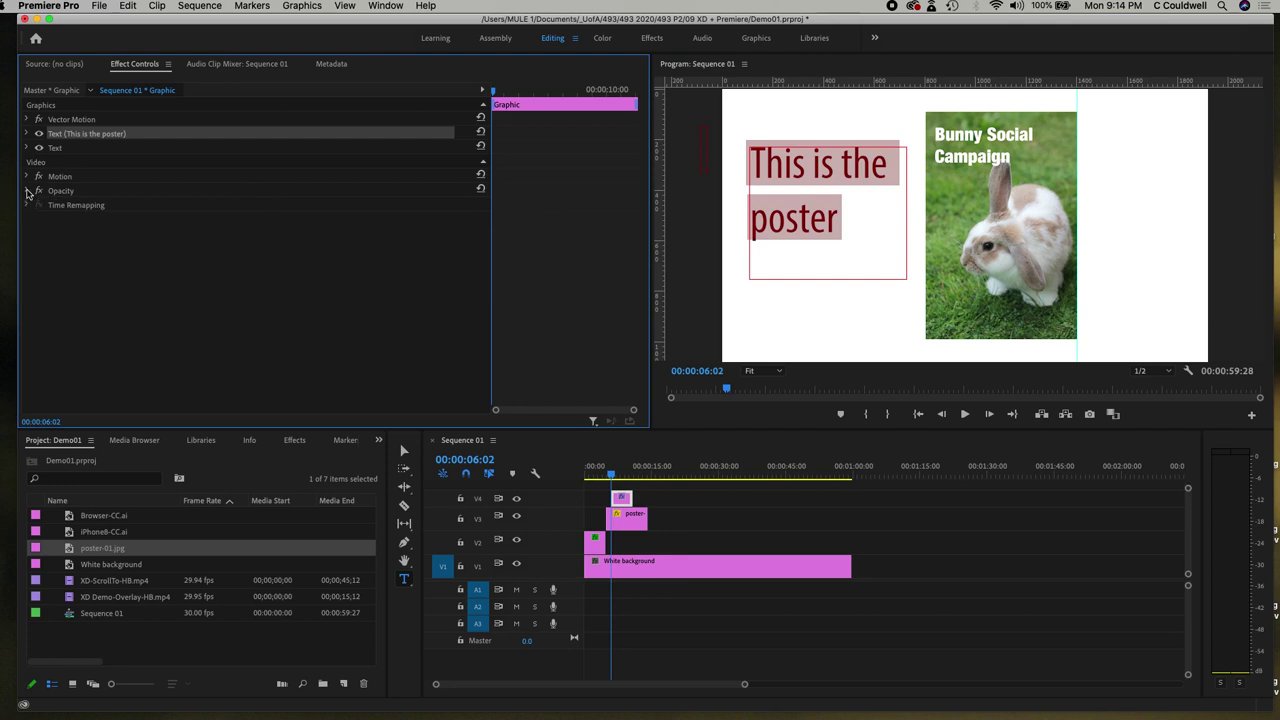
click(27, 134)
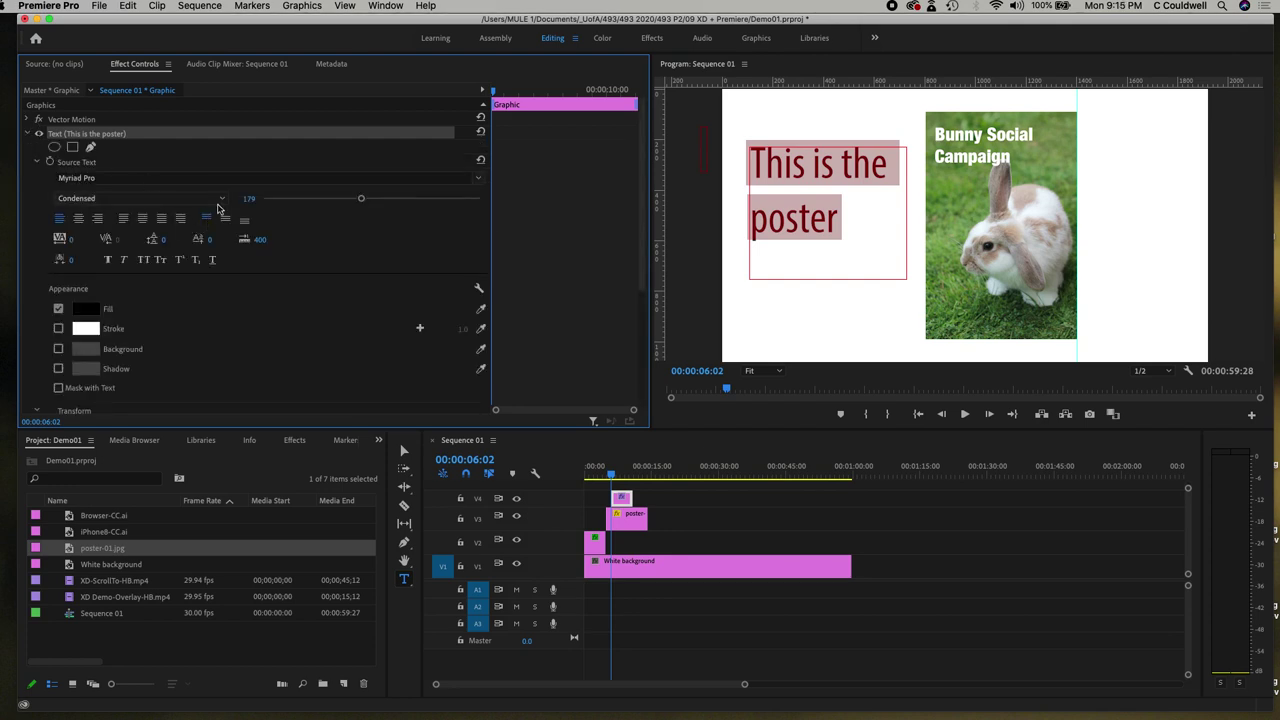
click(221, 199)
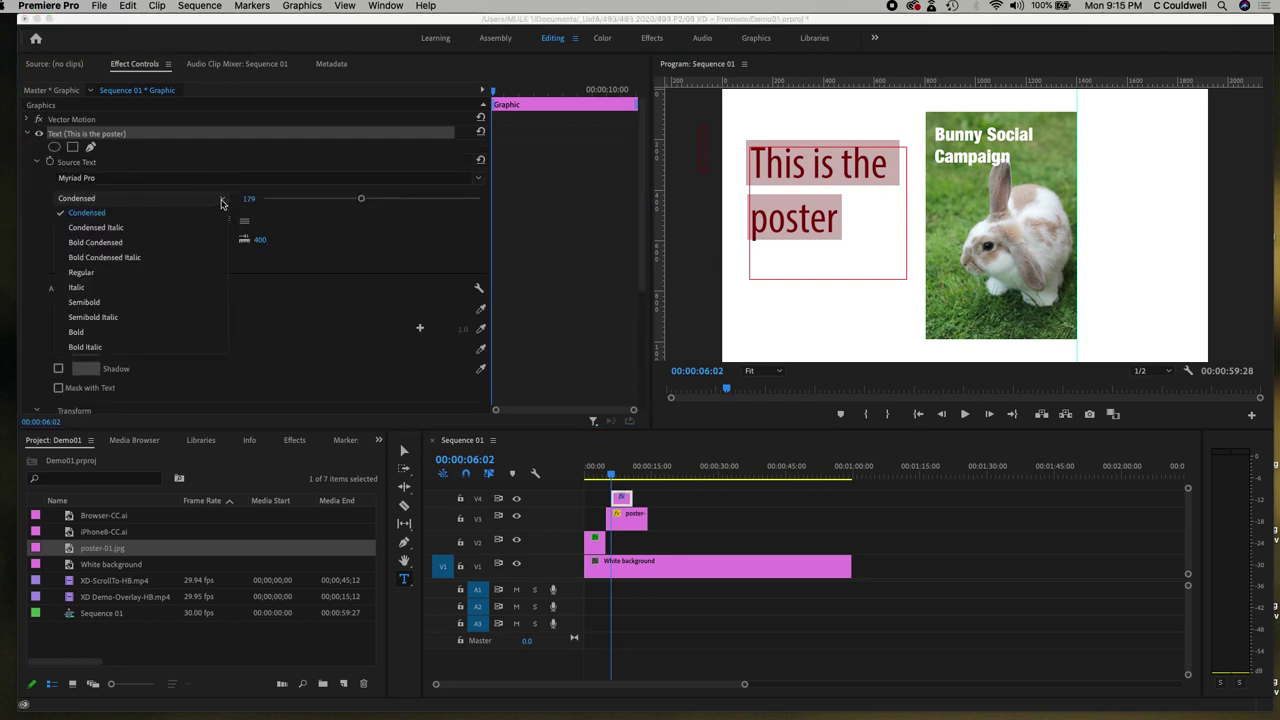
click(148, 273)
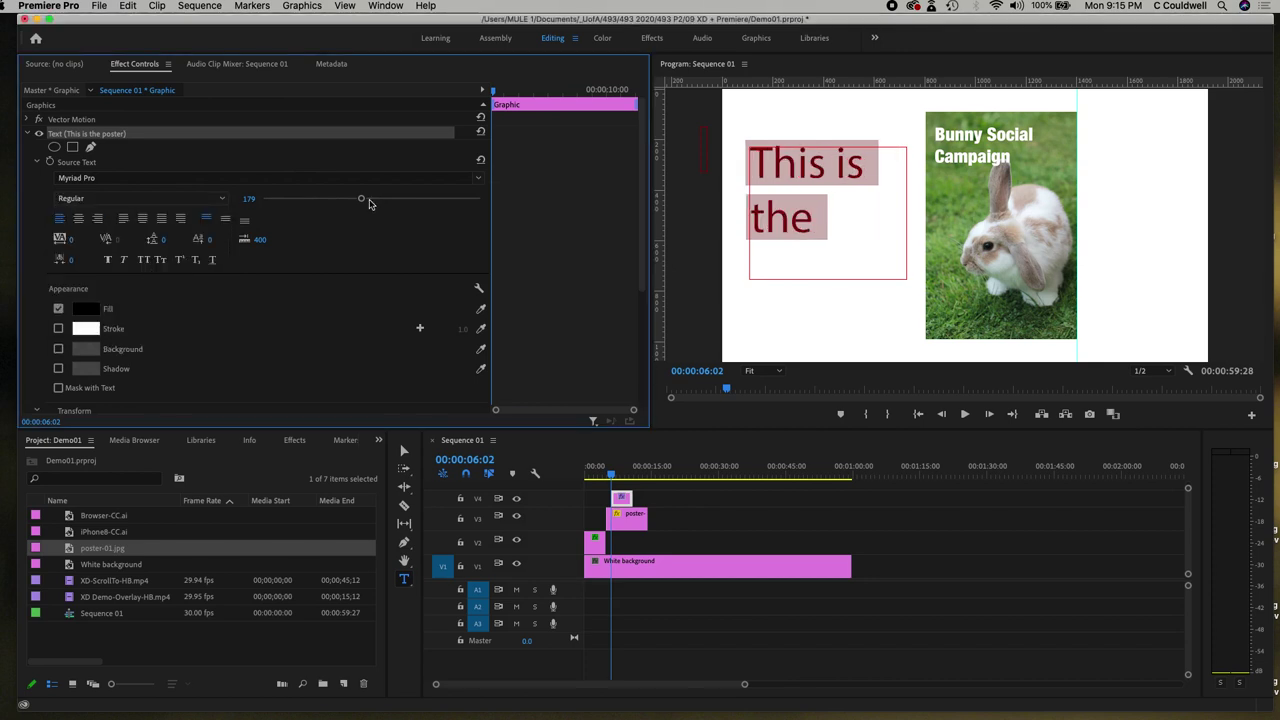
drag(368, 203, 308, 200)
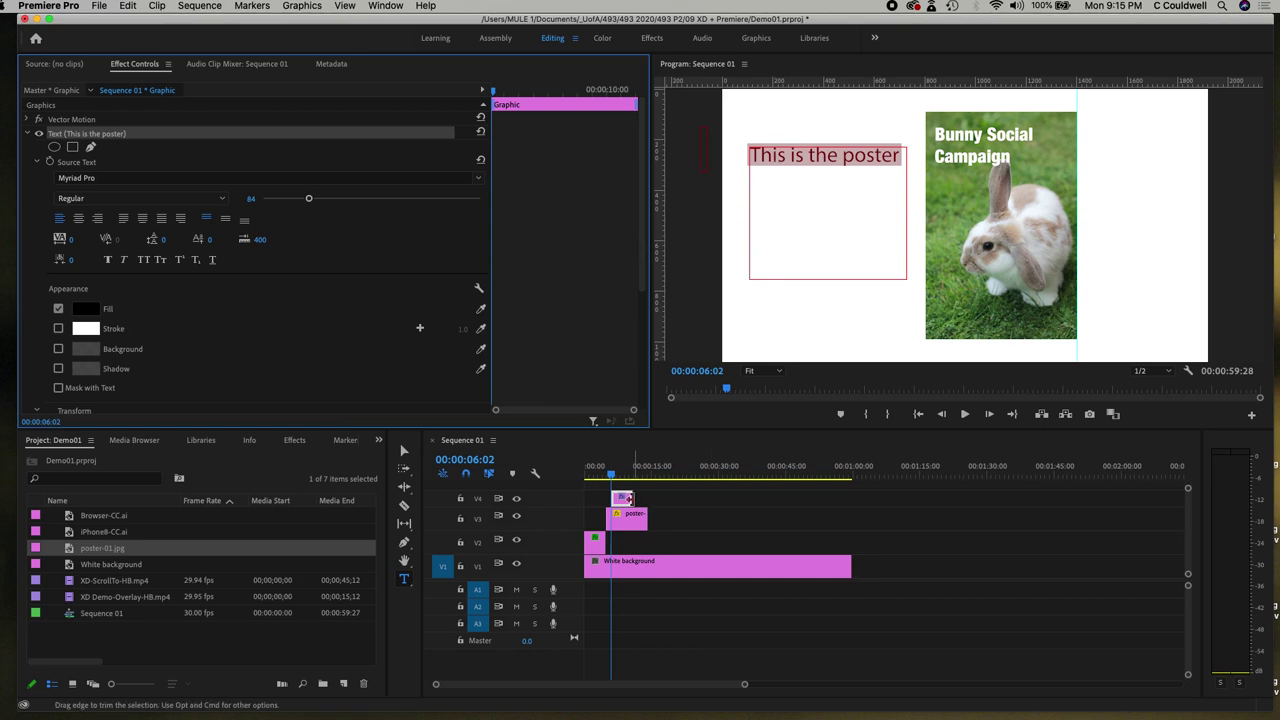
drag(624, 497, 646, 498)
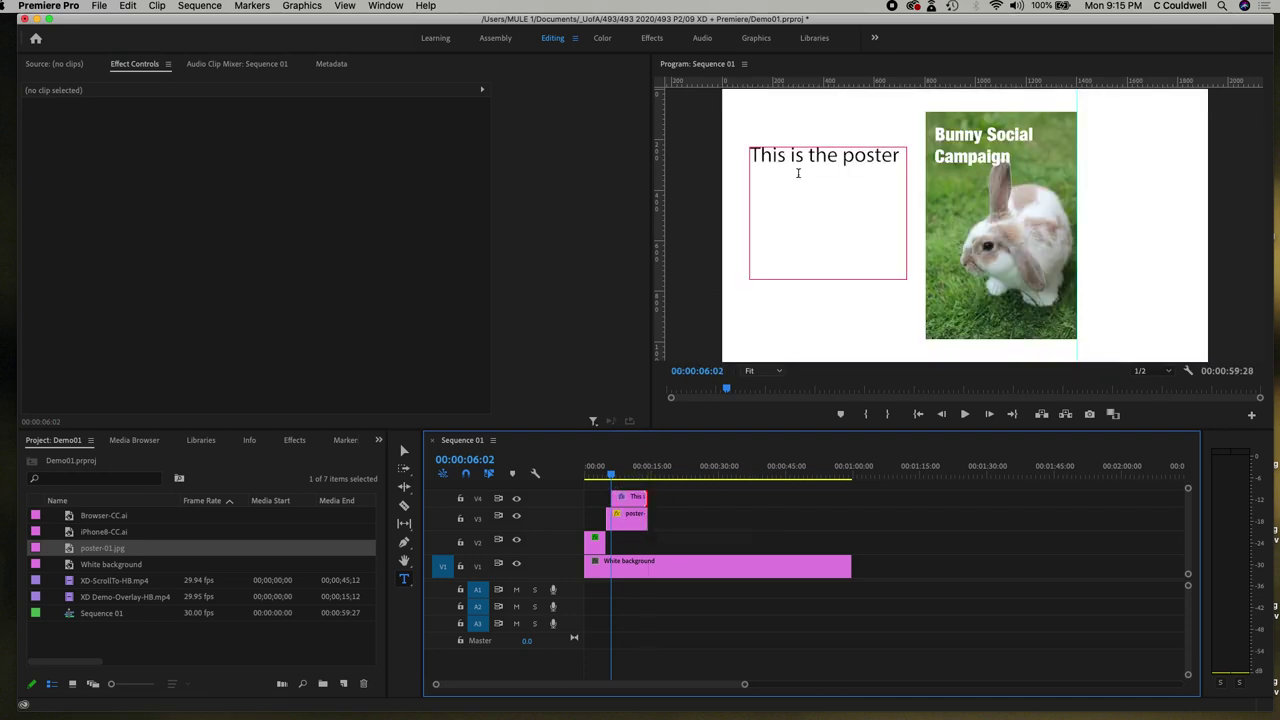
Start the caption clip slightly earlier and keyframe its opacity from 0% at 5:00 to 100% at 6:04.
click(617, 498)
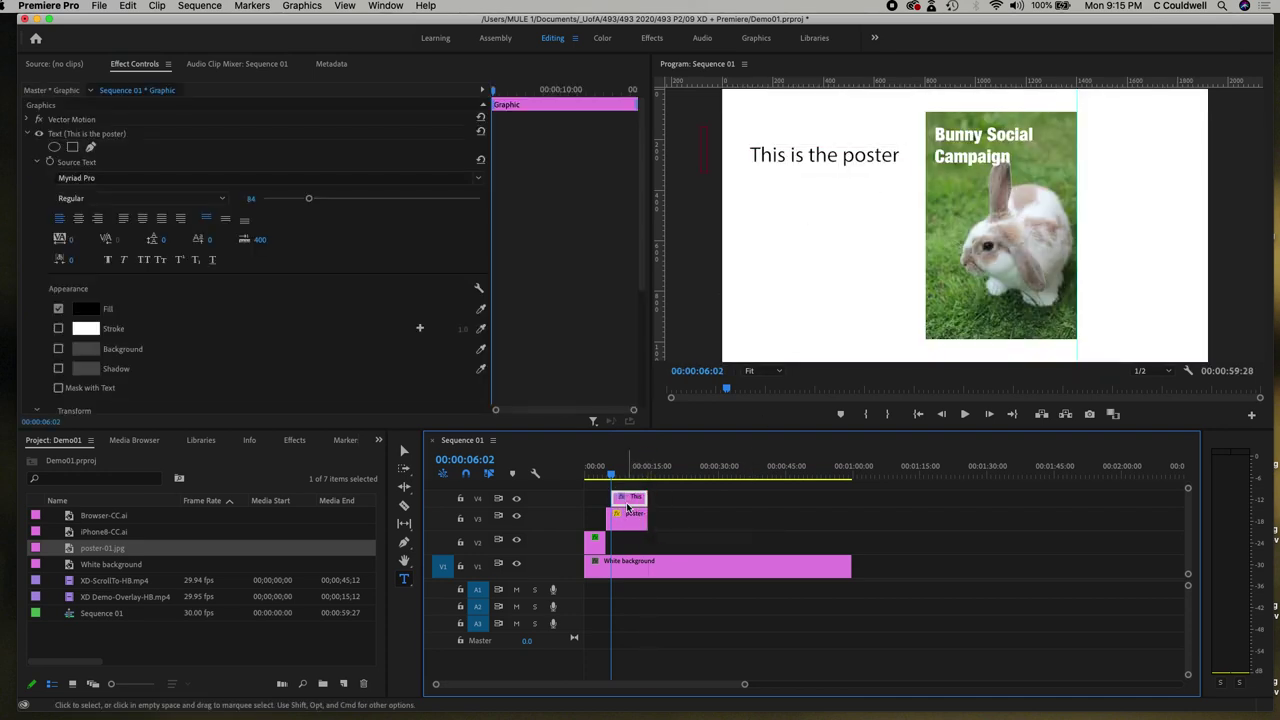
drag(612, 498, 607, 498)
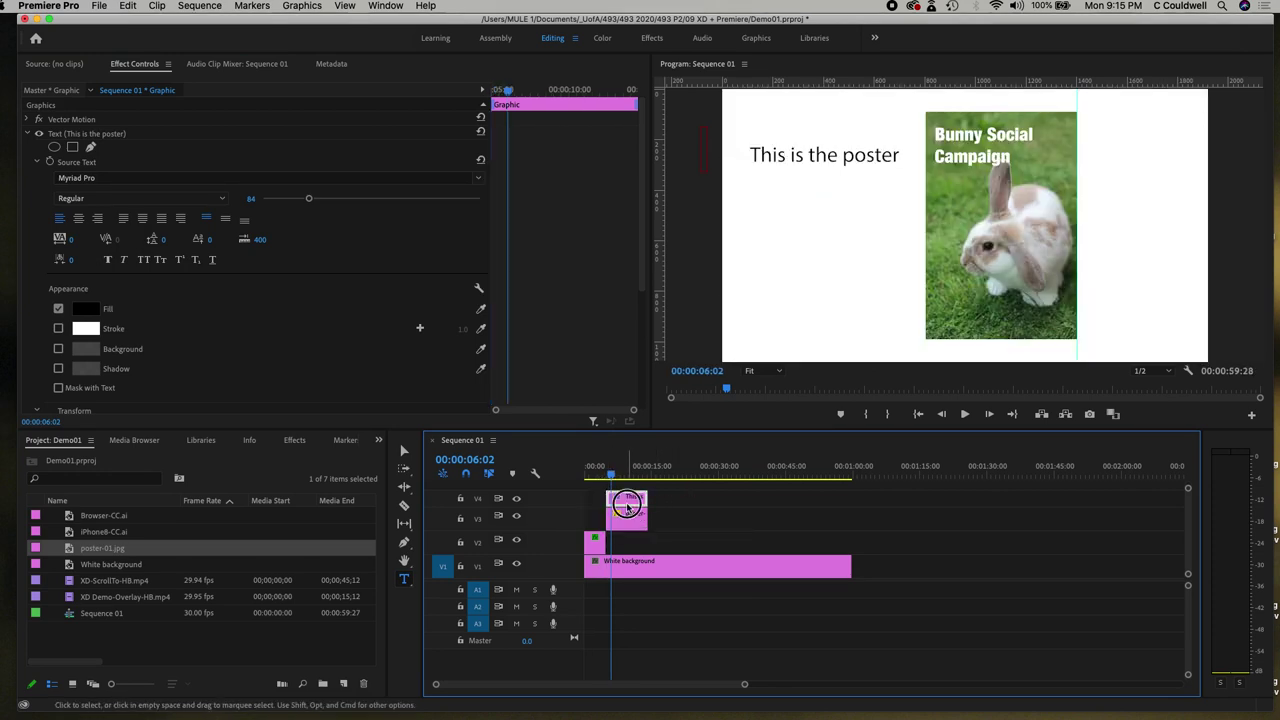
click(33, 161)
click(27, 134)
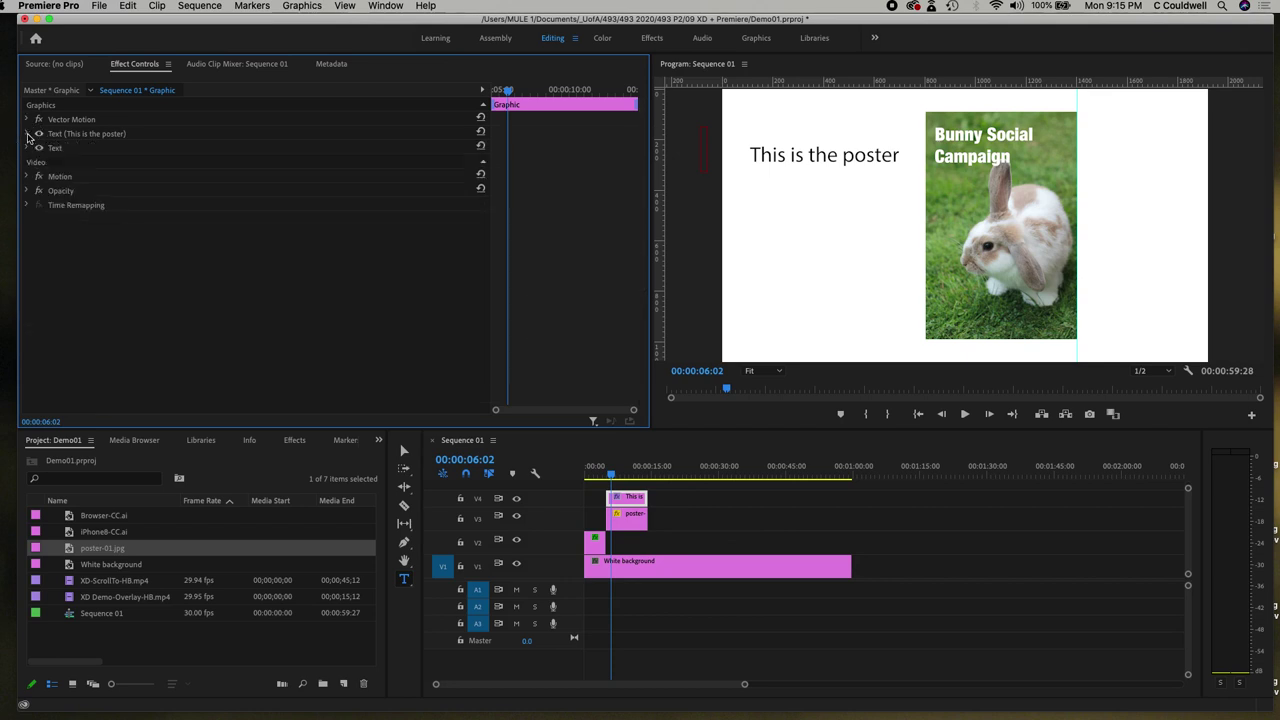
click(26, 191)
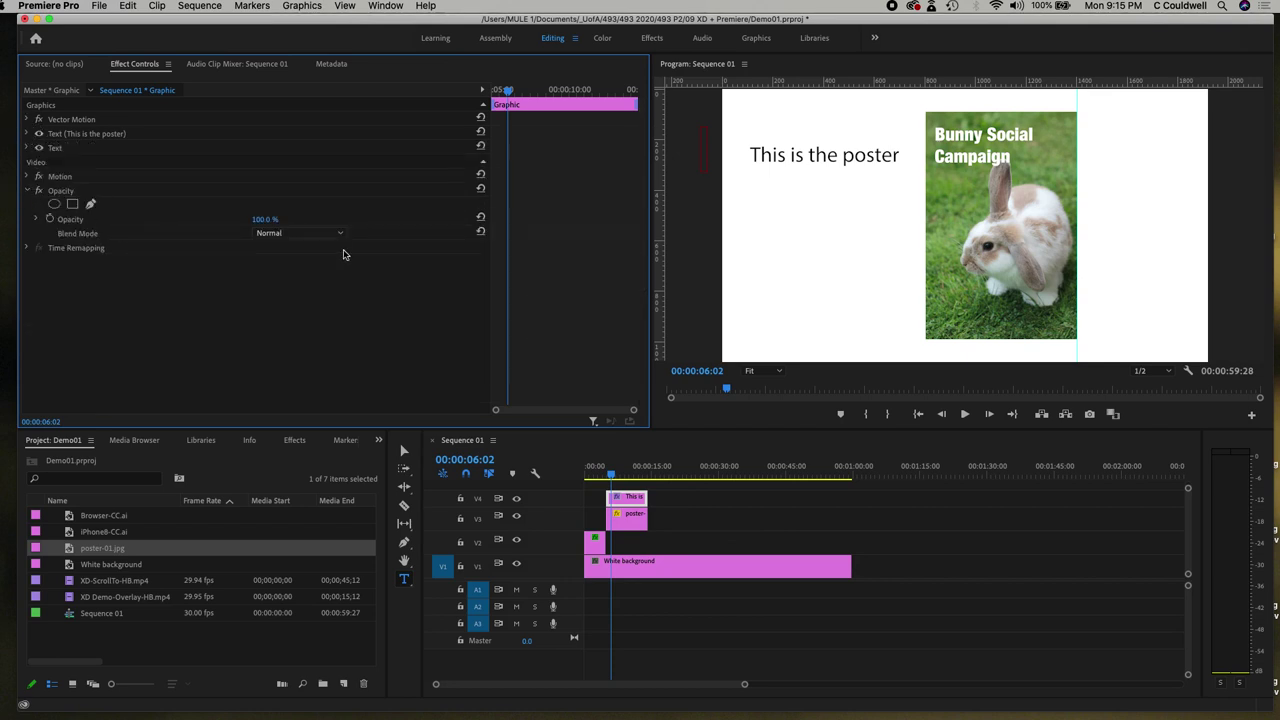
drag(509, 90, 490, 91)
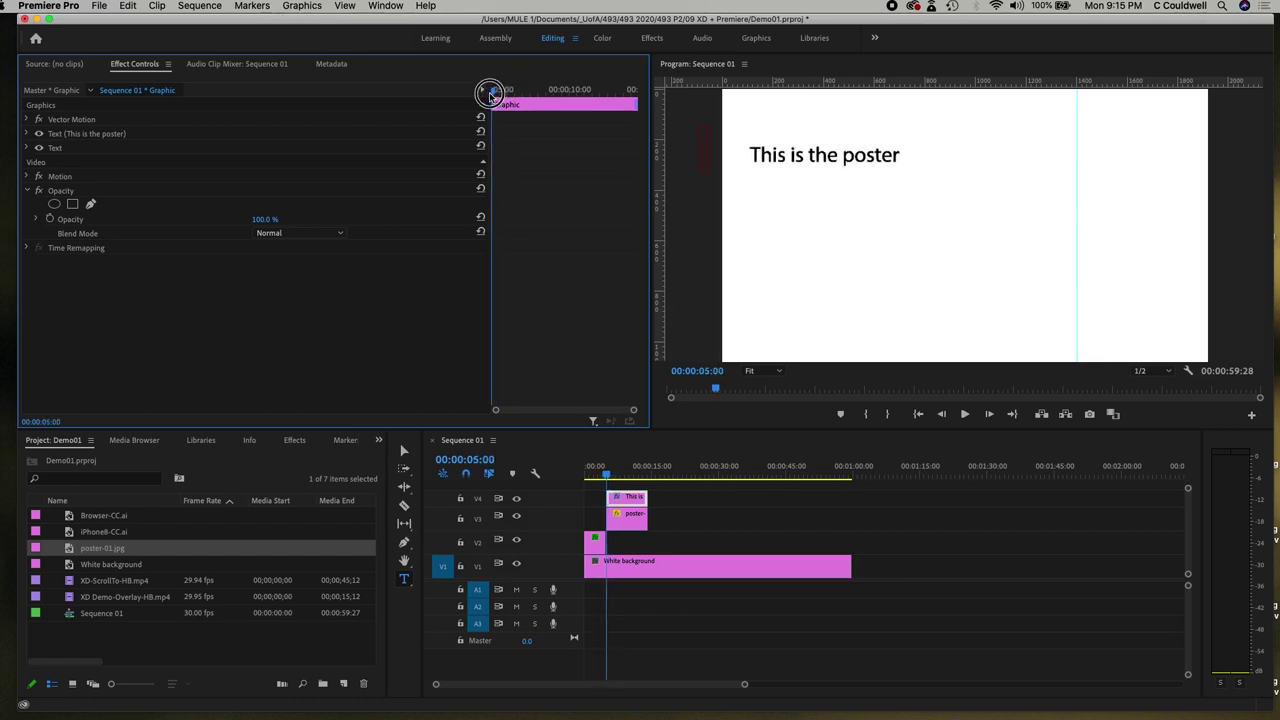
click(49, 219)
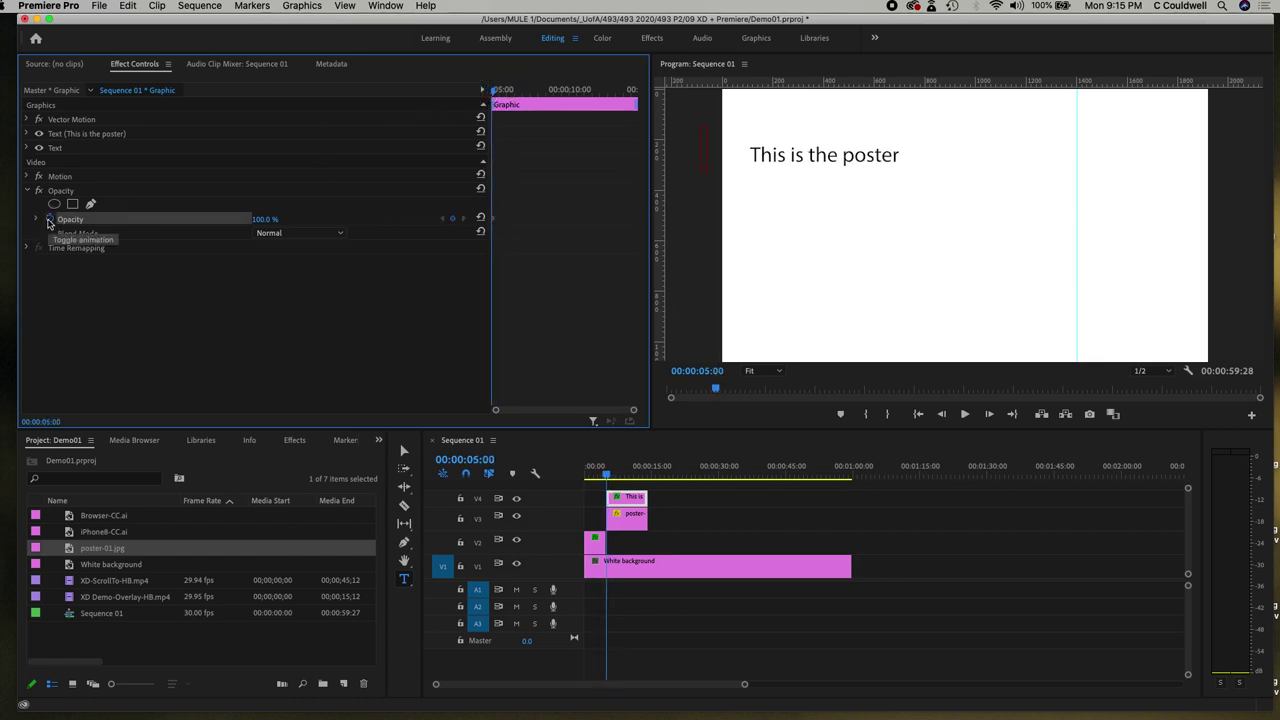
click(451, 218)
click(36, 219)
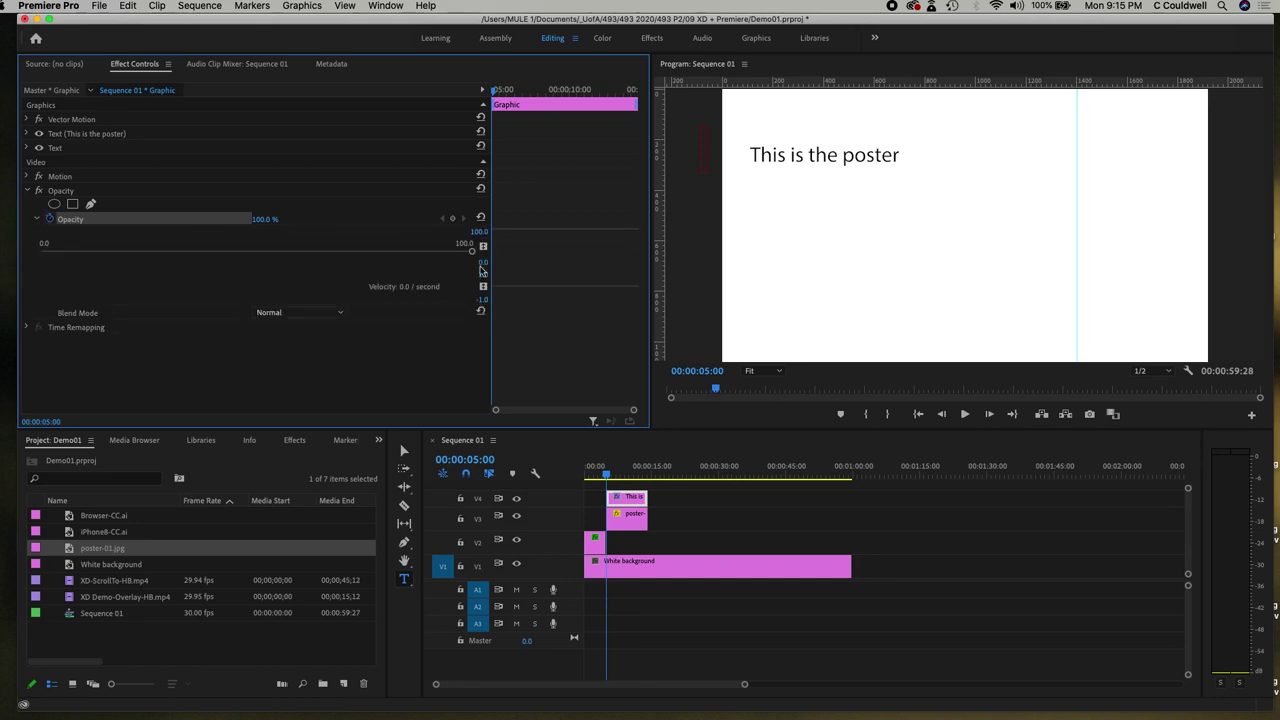
drag(470, 254, 14, 256)
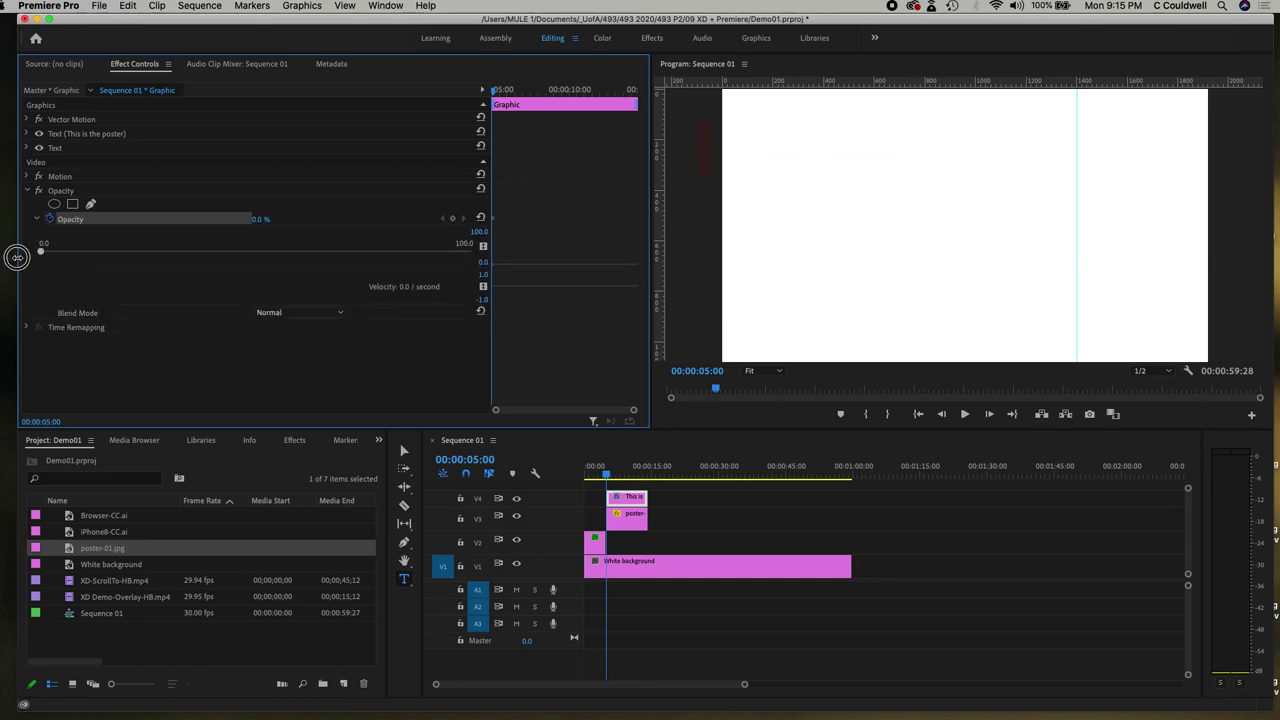
drag(486, 94, 510, 90)
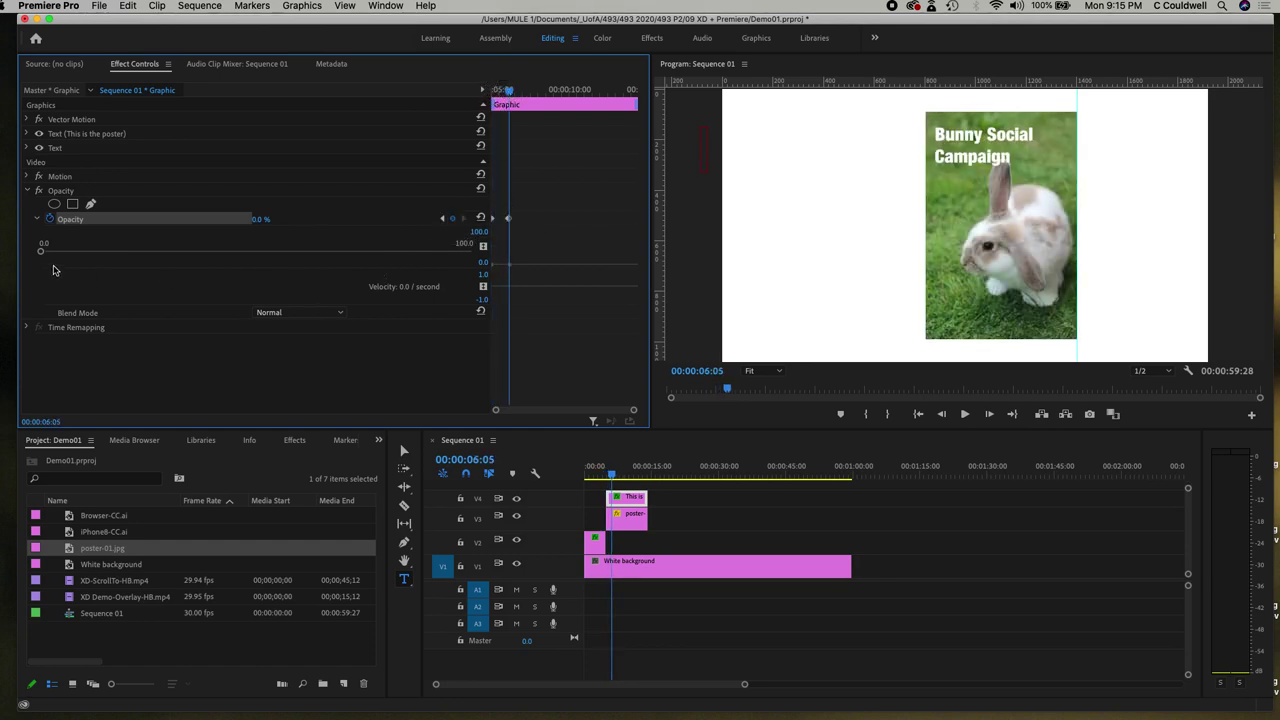
drag(41, 251, 481, 253)
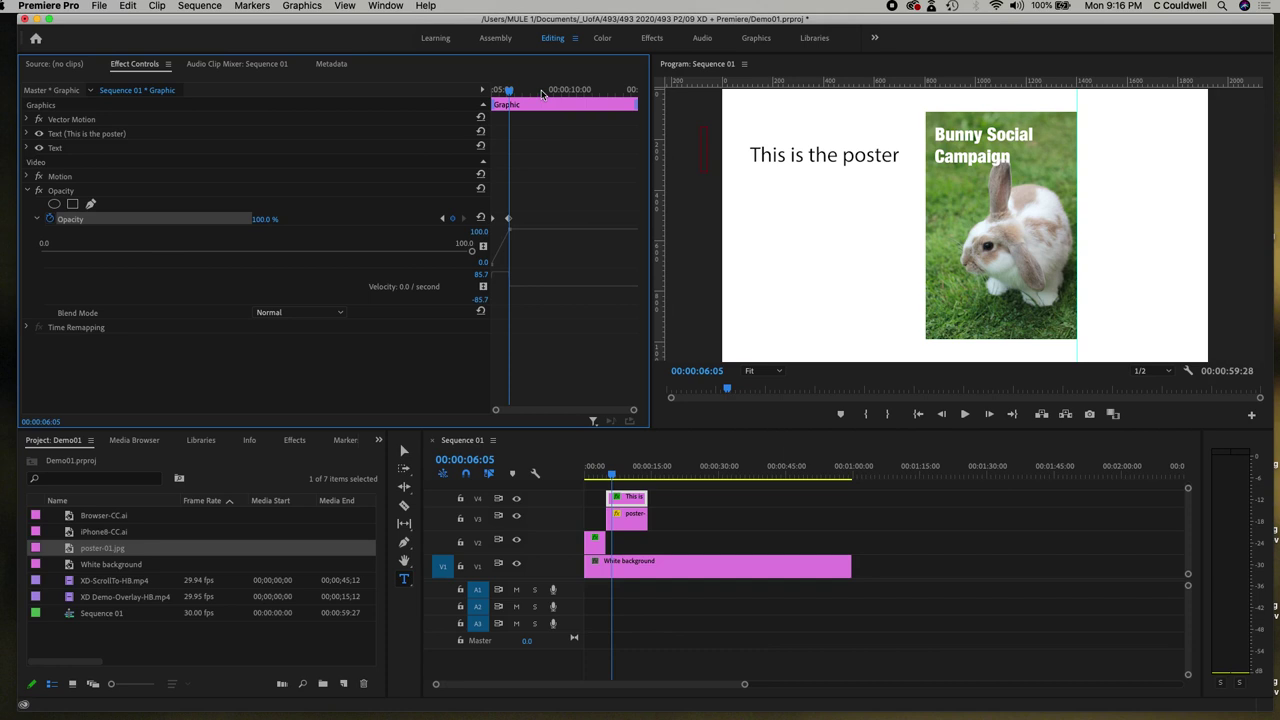
Fade the caption back to 0% at 14:11, then return the playhead to about 3 seconds.
drag(510, 92, 621, 86)
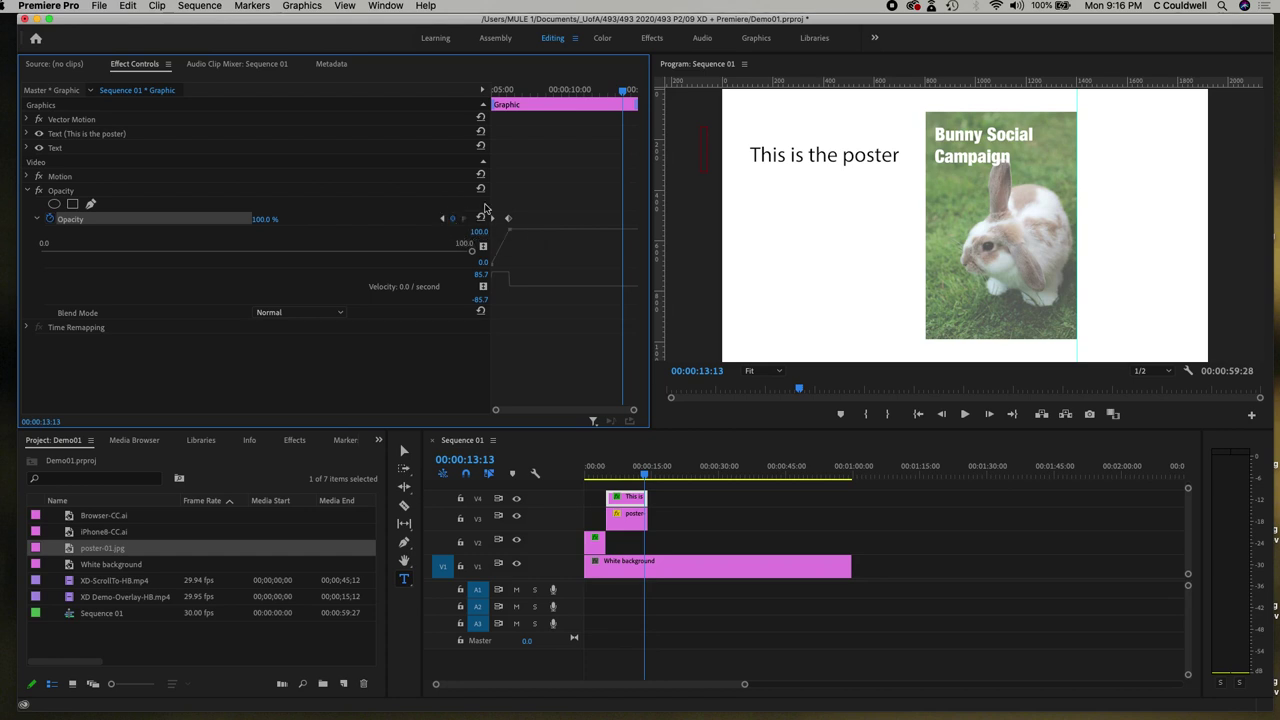
drag(622, 91, 632, 91)
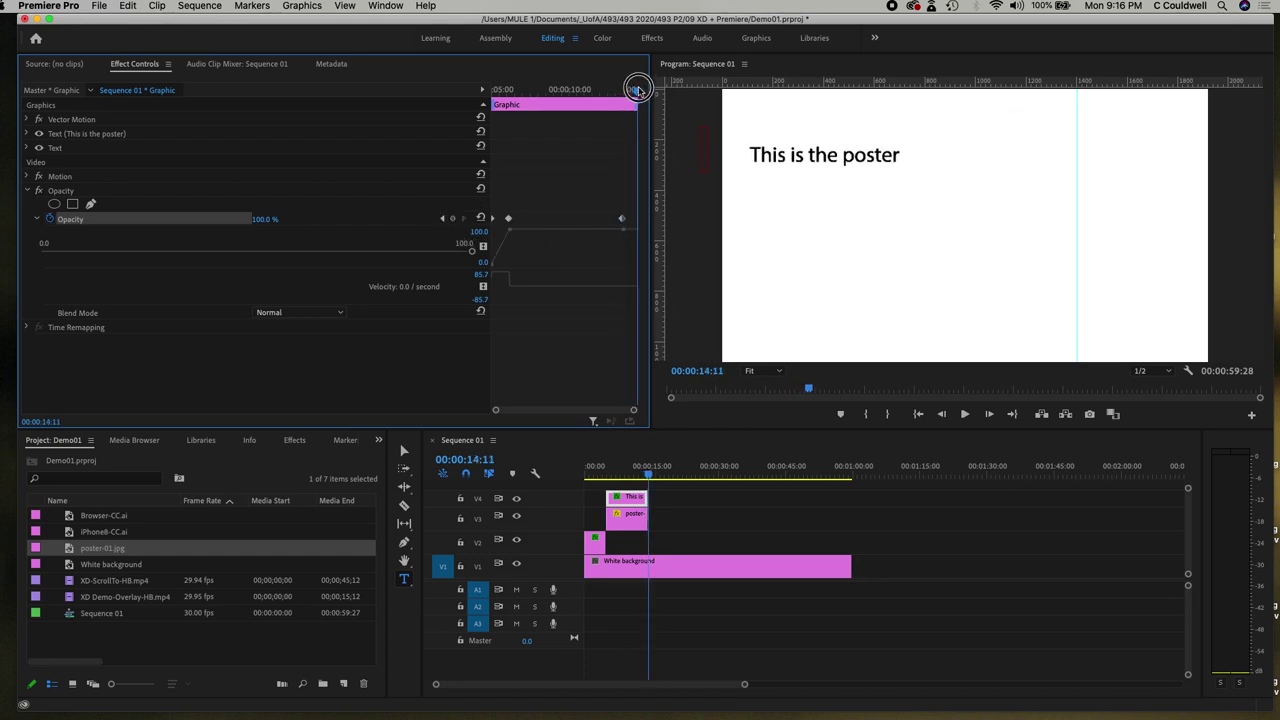
drag(471, 251, 23, 251)
click(27, 191)
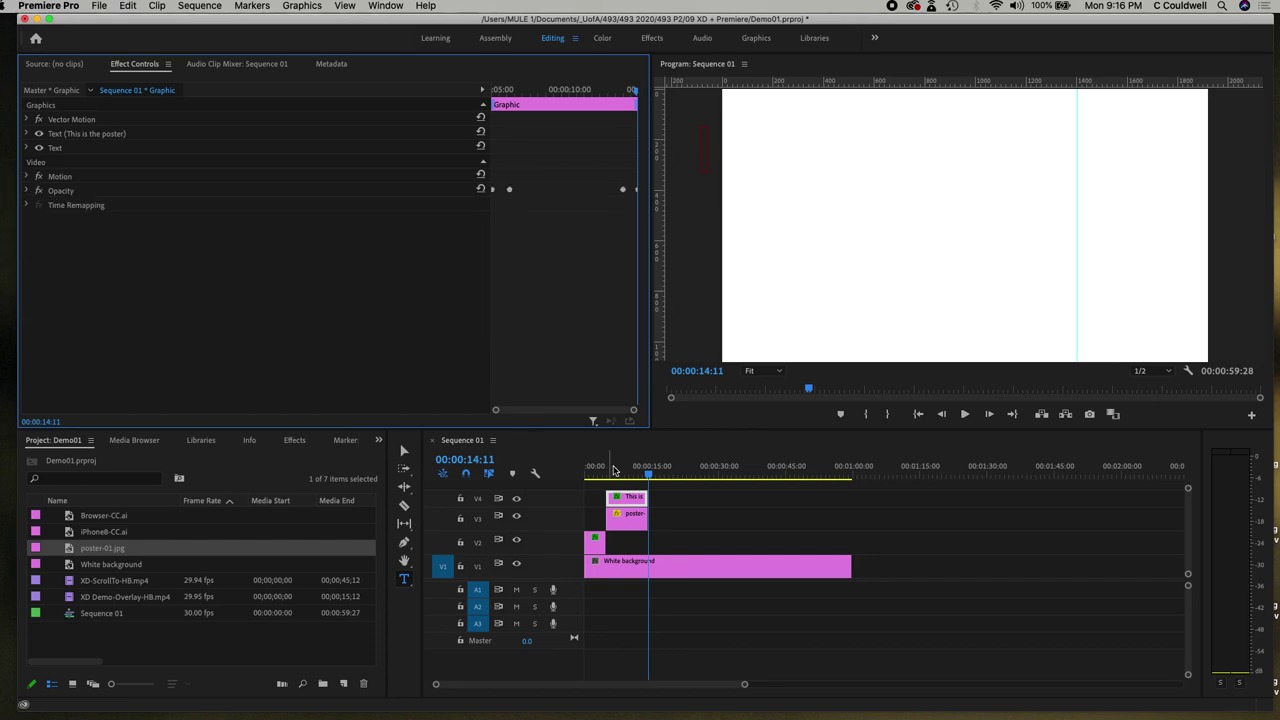
click(646, 468)
drag(620, 476, 581, 472)
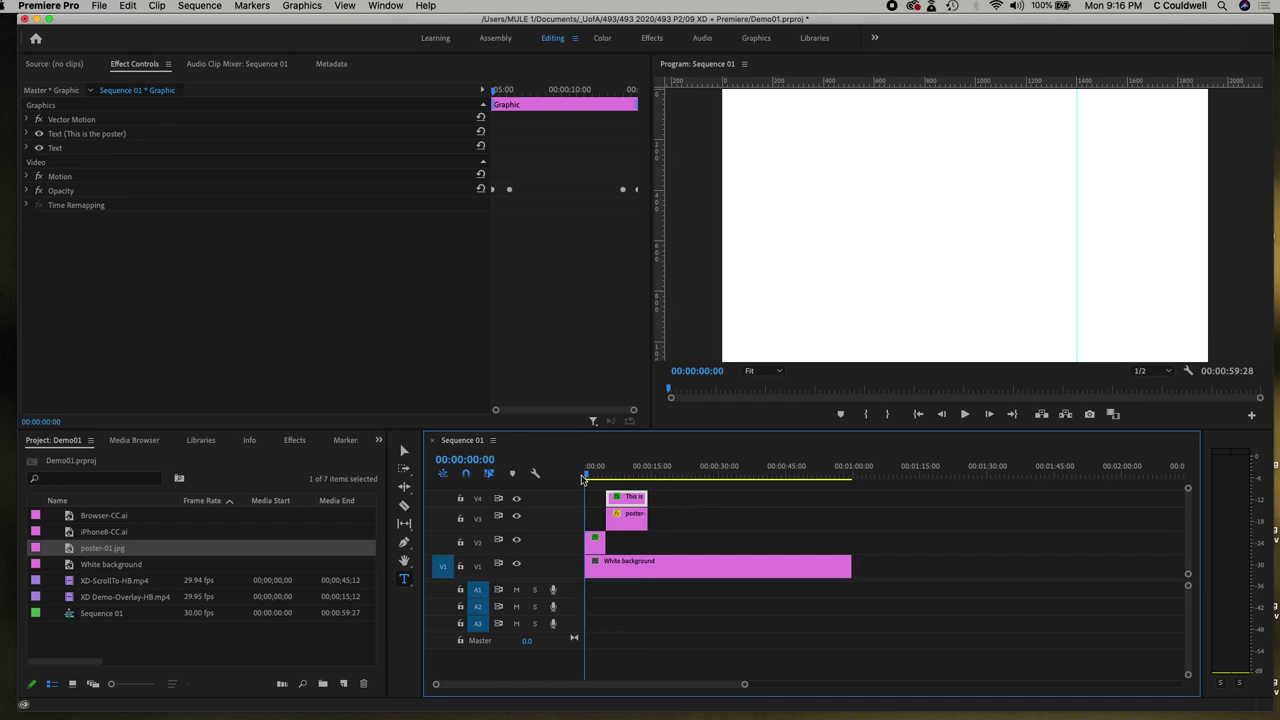
click(599, 472)
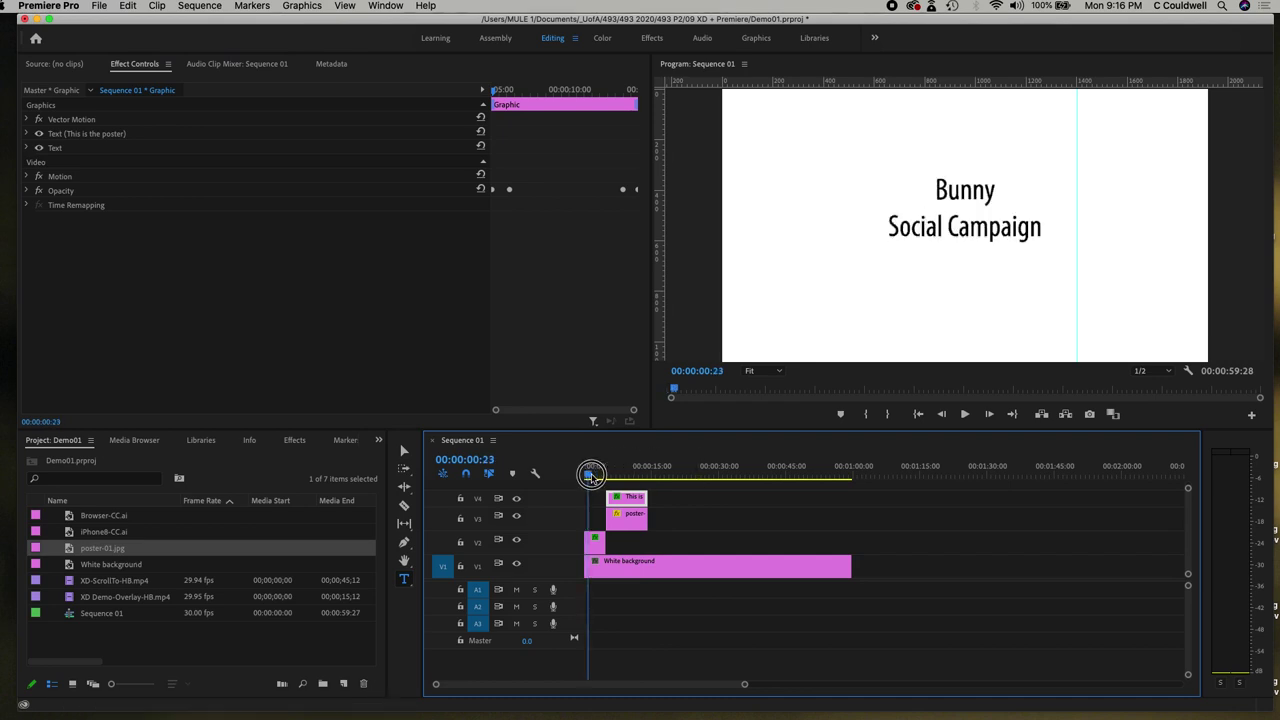
drag(599, 472, 601, 477)
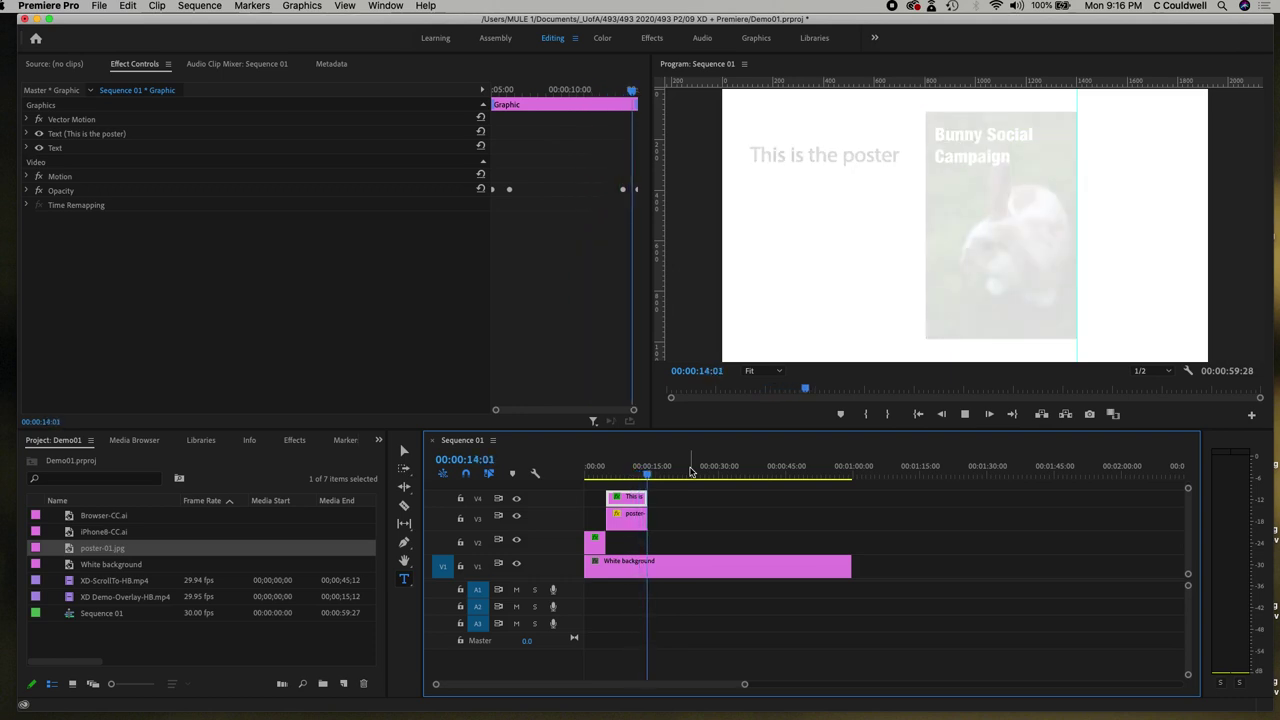
key(space)
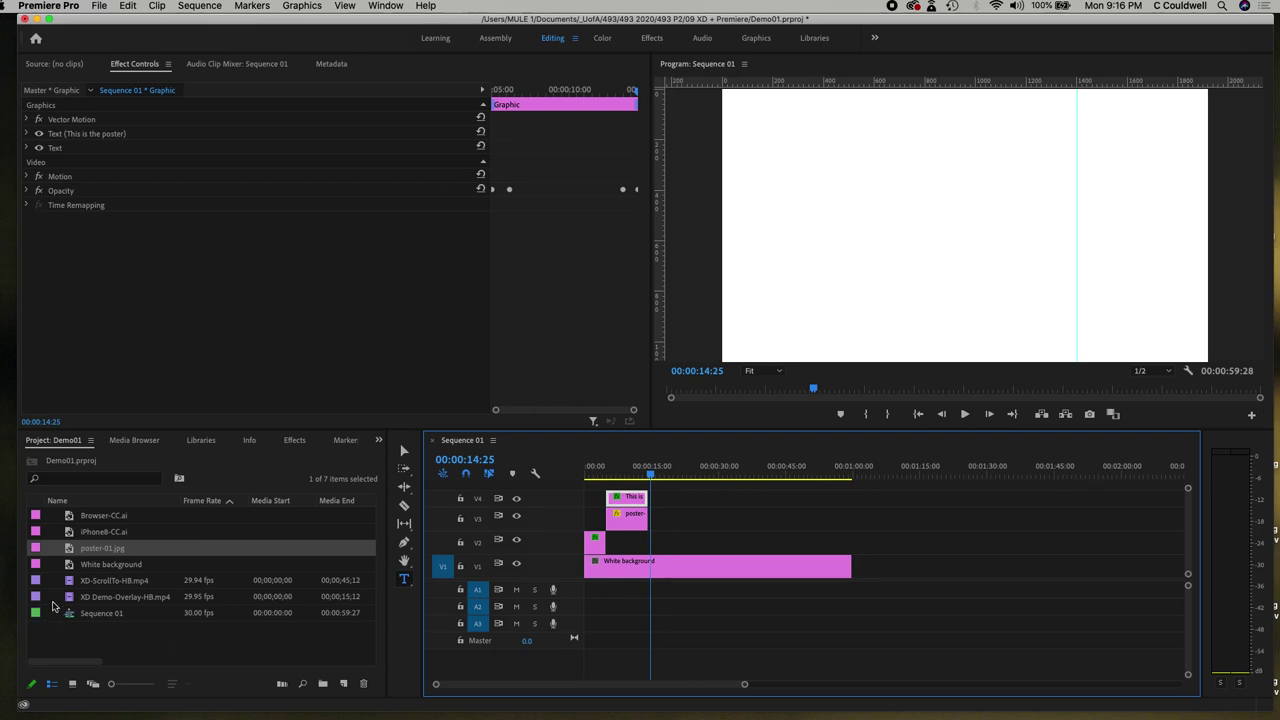
Place XD-ScrollTo-HB.mp4 on V5 after the poster and shift it left against the vertical guide.
drag(40, 581, 650, 488)
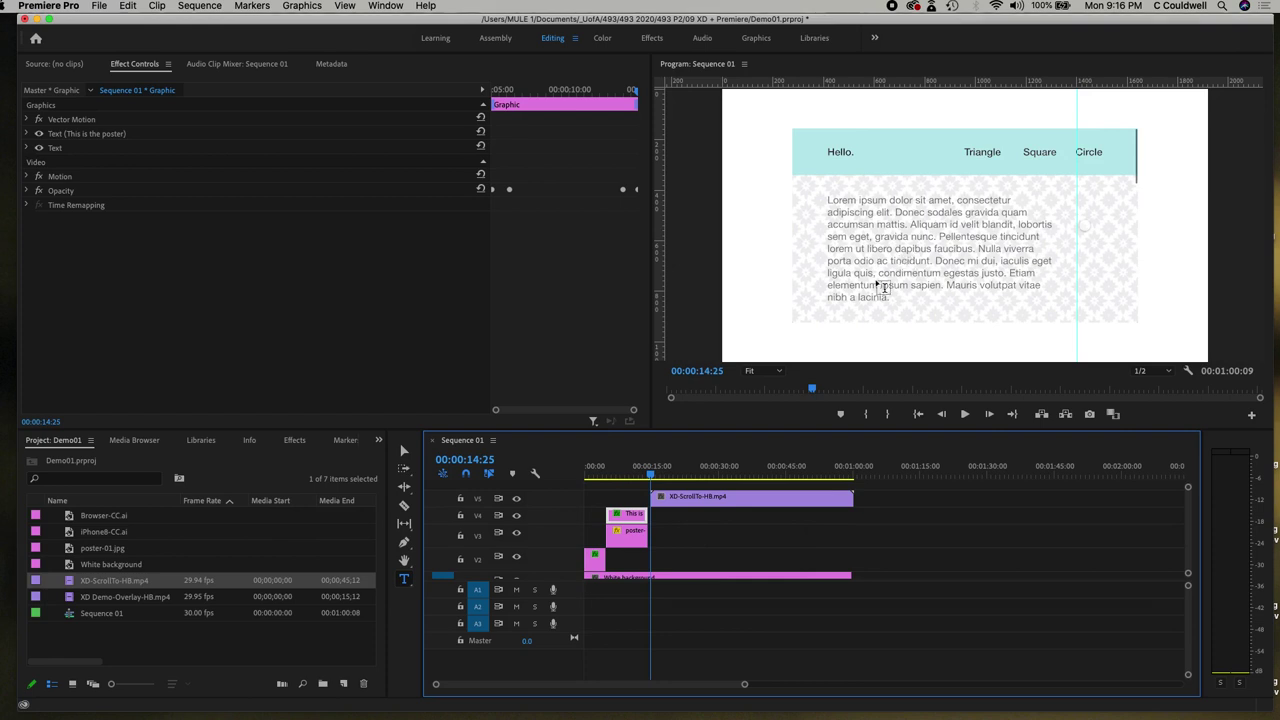
click(404, 451)
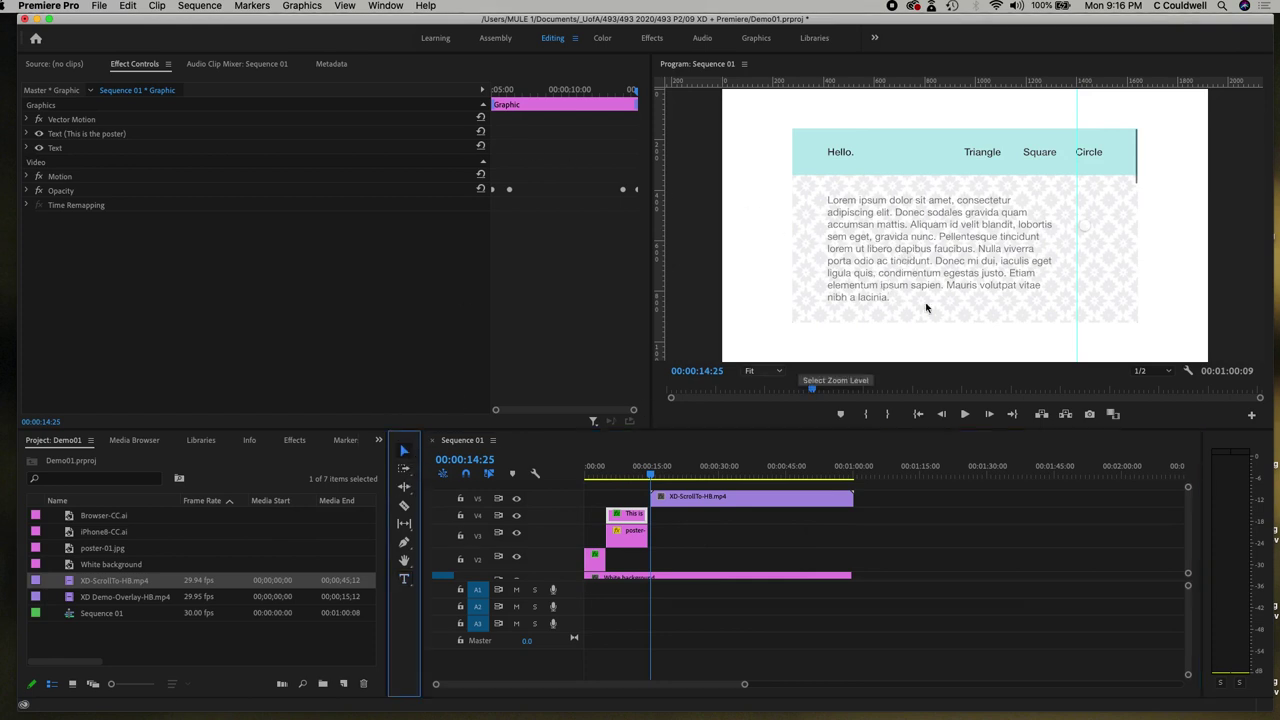
click(928, 290)
click(914, 285)
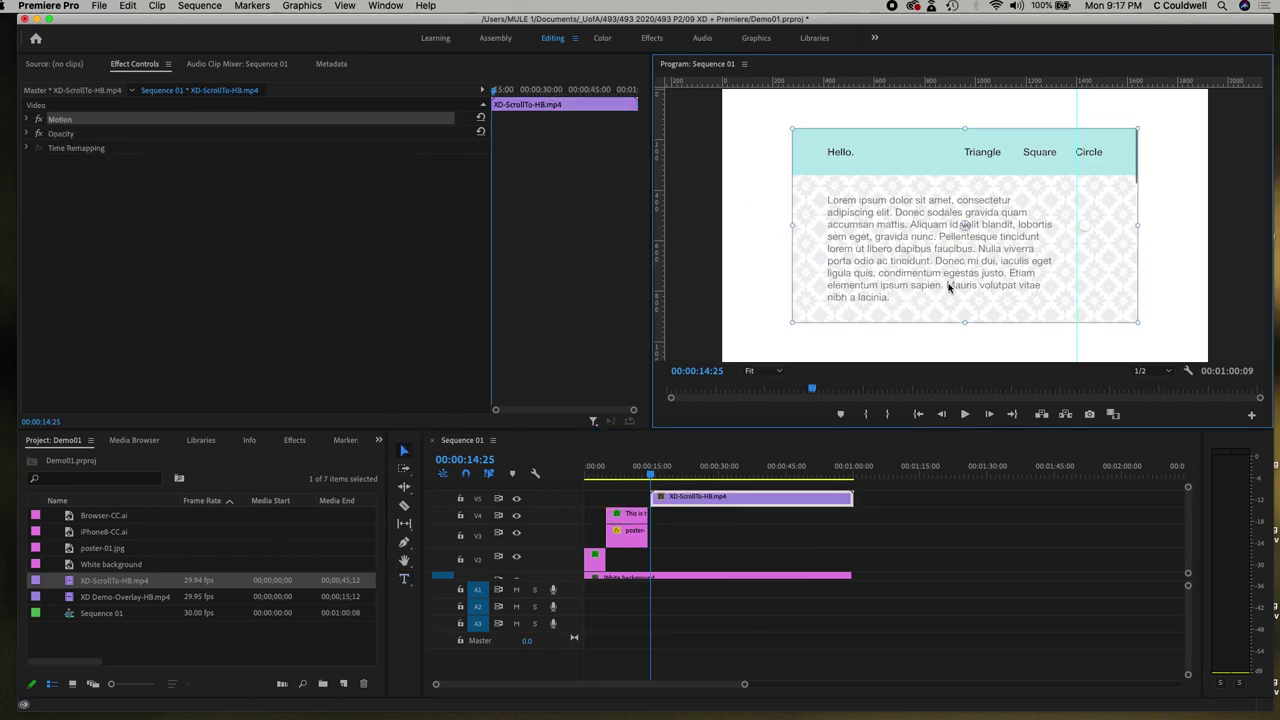
drag(914, 285, 886, 292)
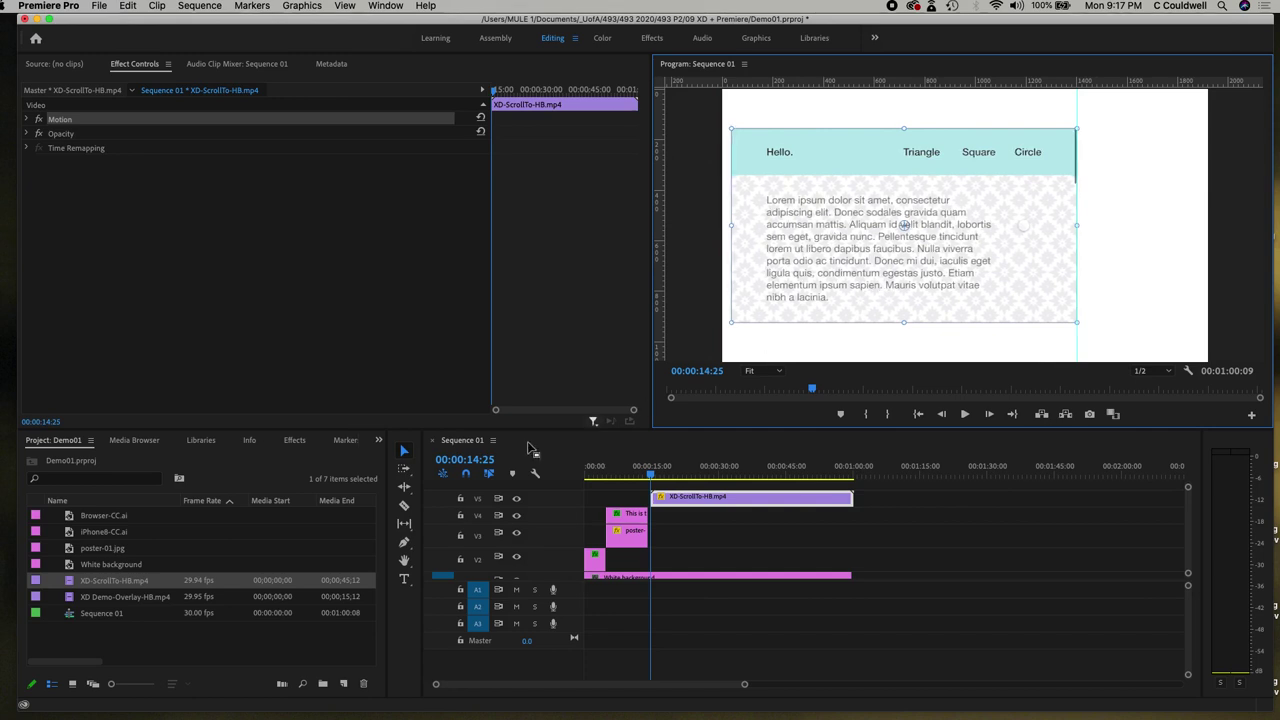
click(103, 519)
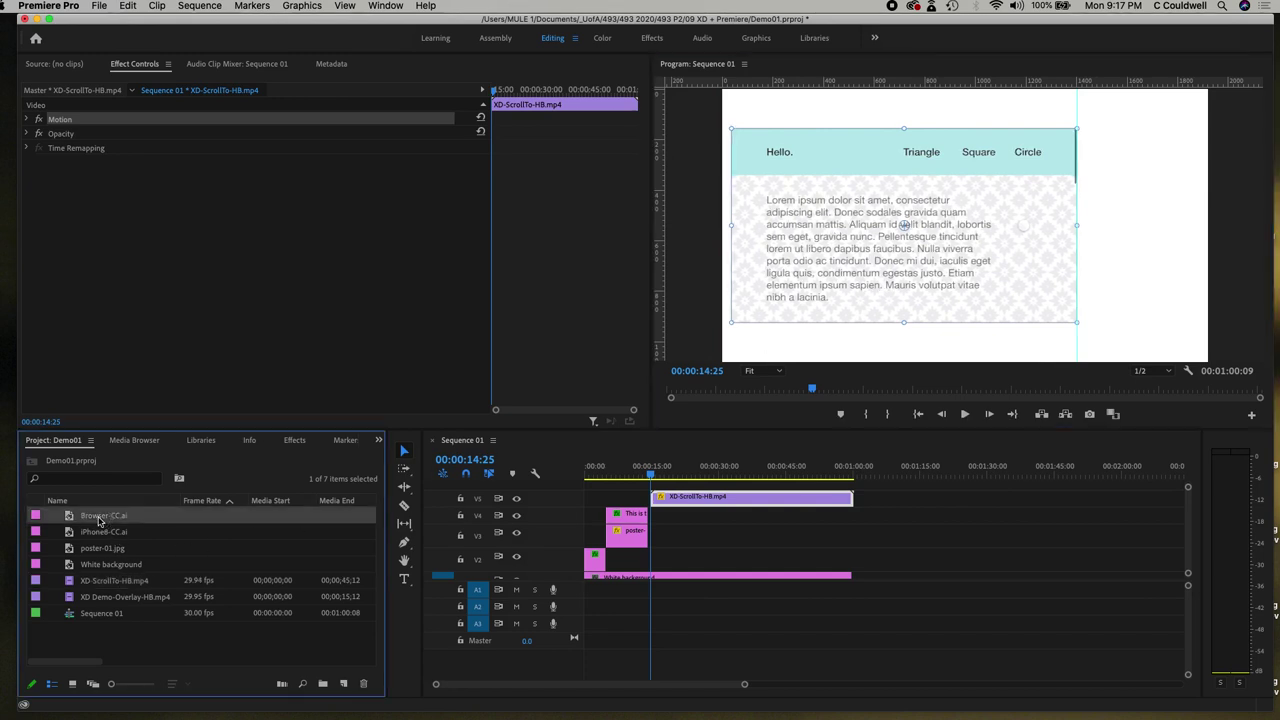
Place Browser-CC.ai on V6 above the web video and extend it to the video's length.
drag(35, 516, 657, 491)
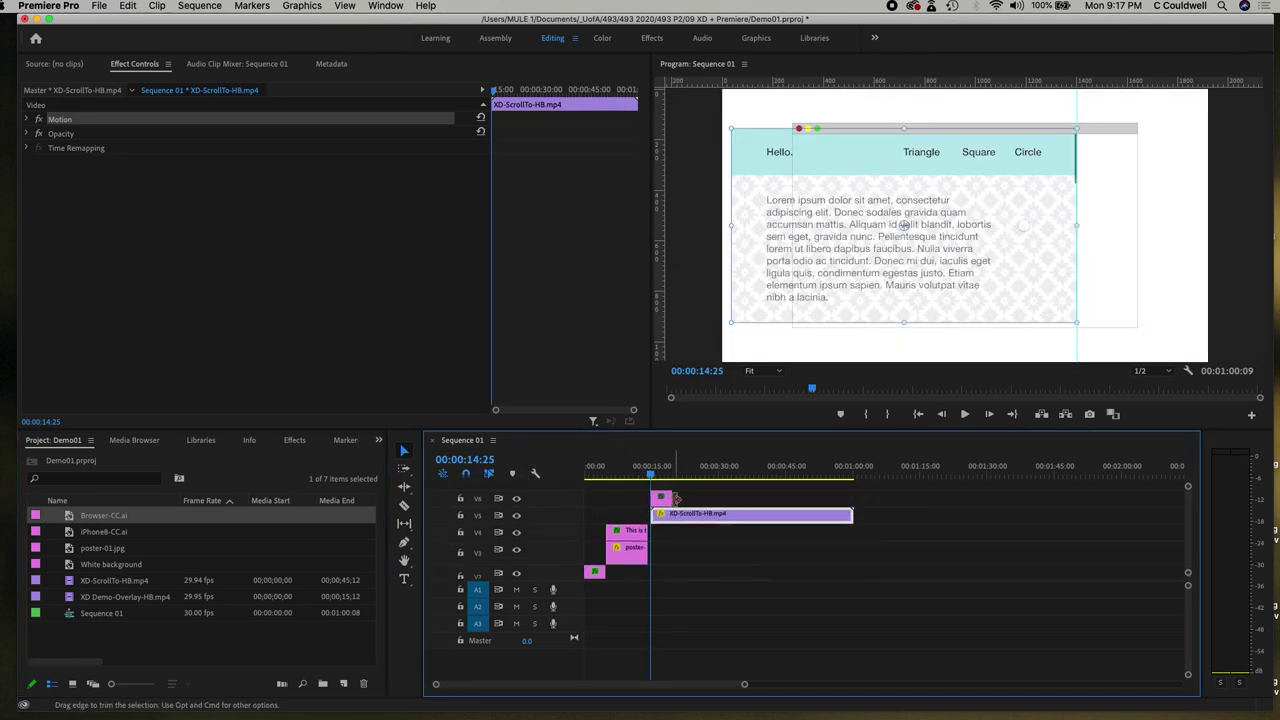
drag(672, 499, 850, 495)
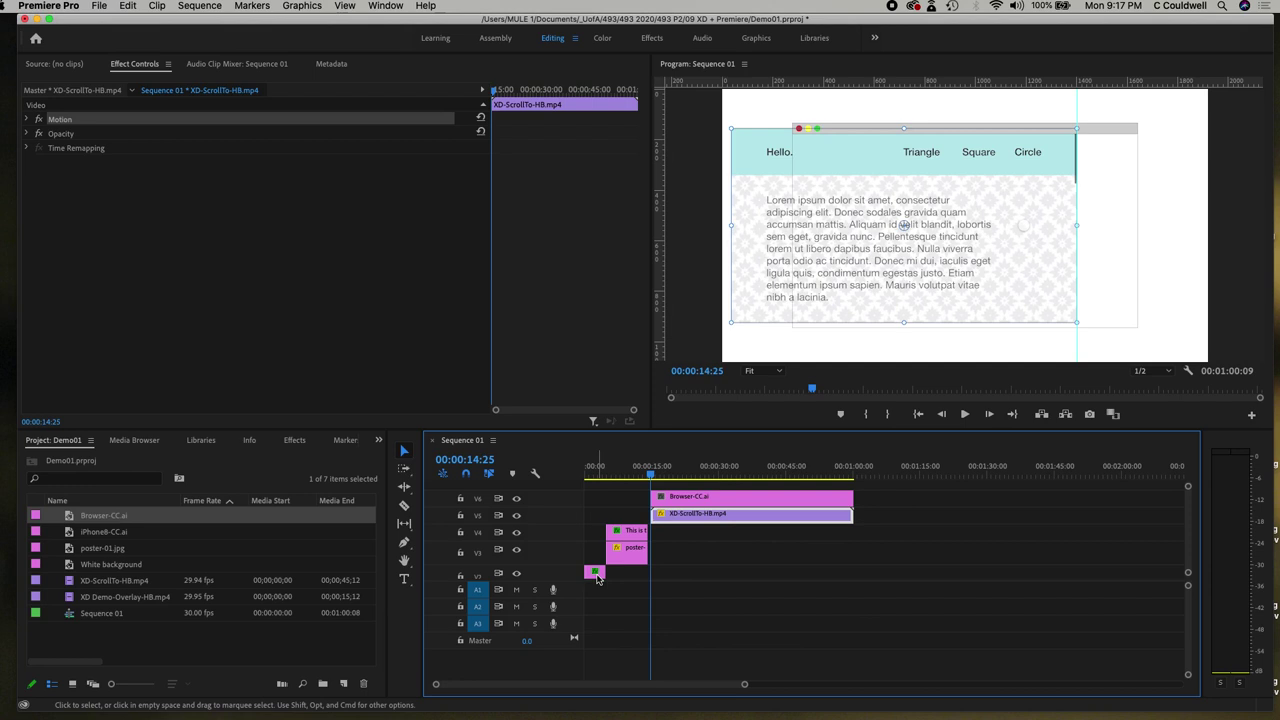
click(596, 574)
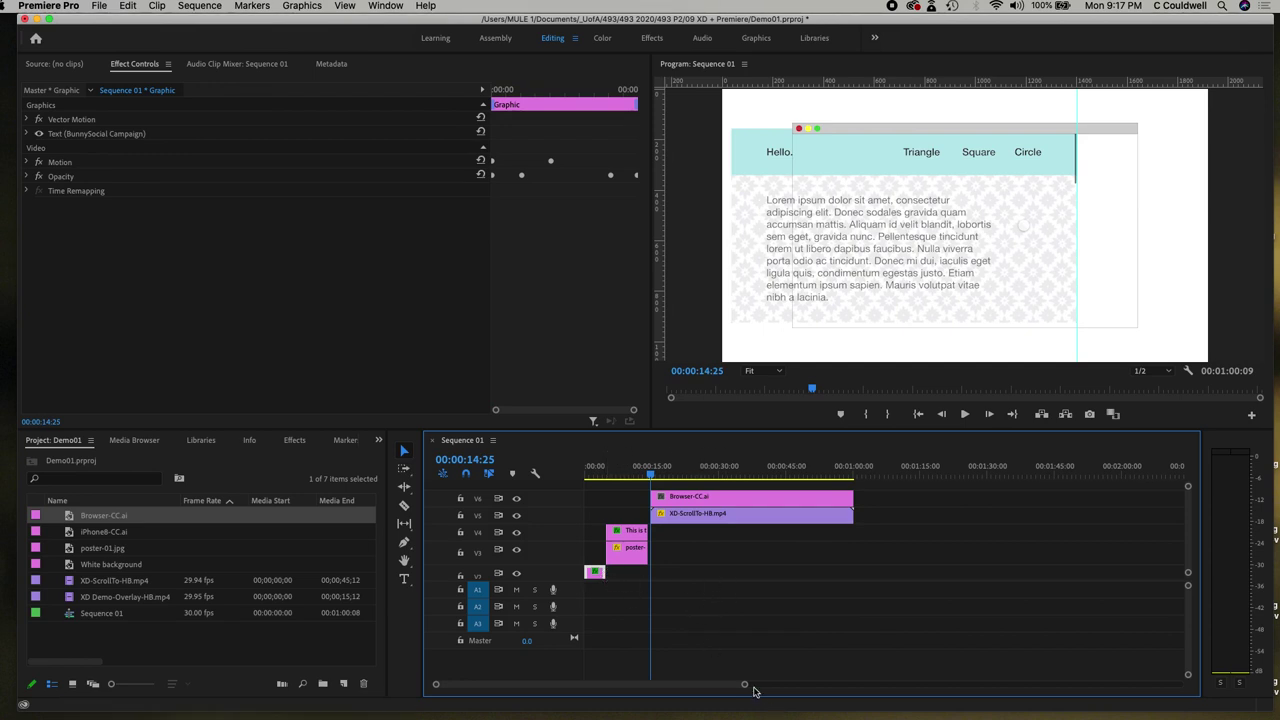
drag(743, 685, 575, 684)
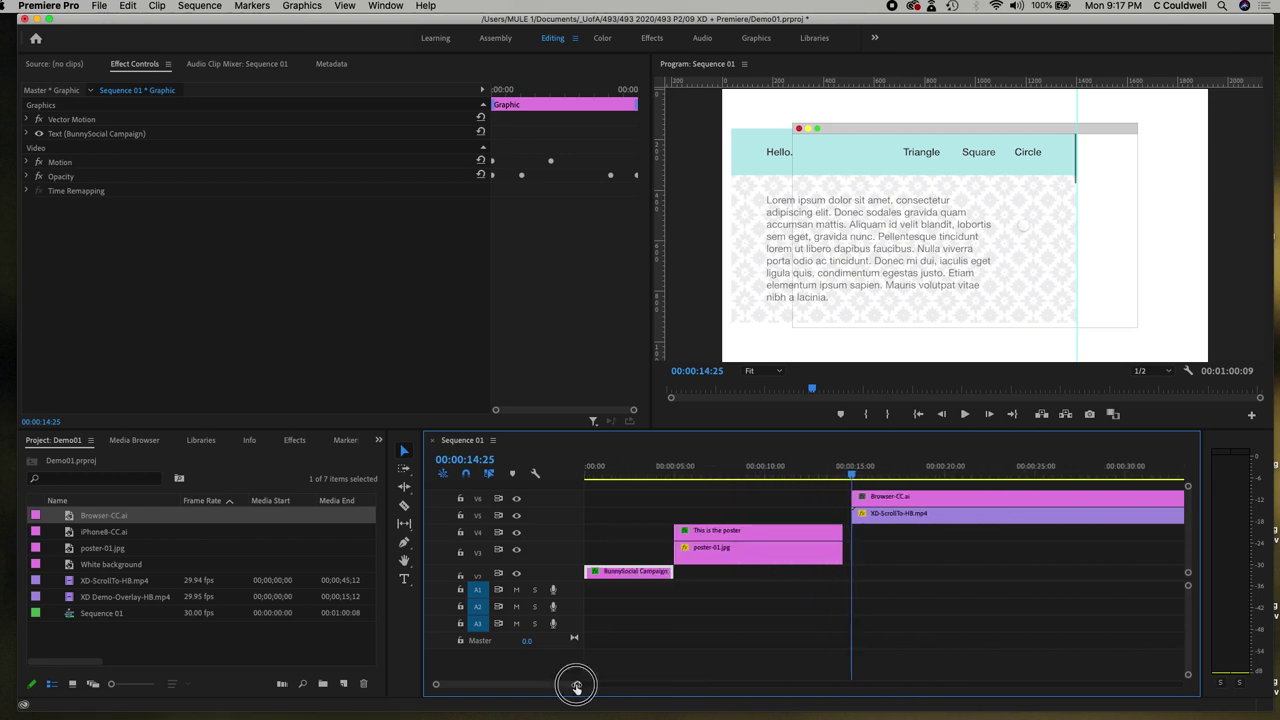
mouse_move(850, 476)
mouse_down()
mouse_move(547, 480)
mouse_move(853, 487)
mouse_up()
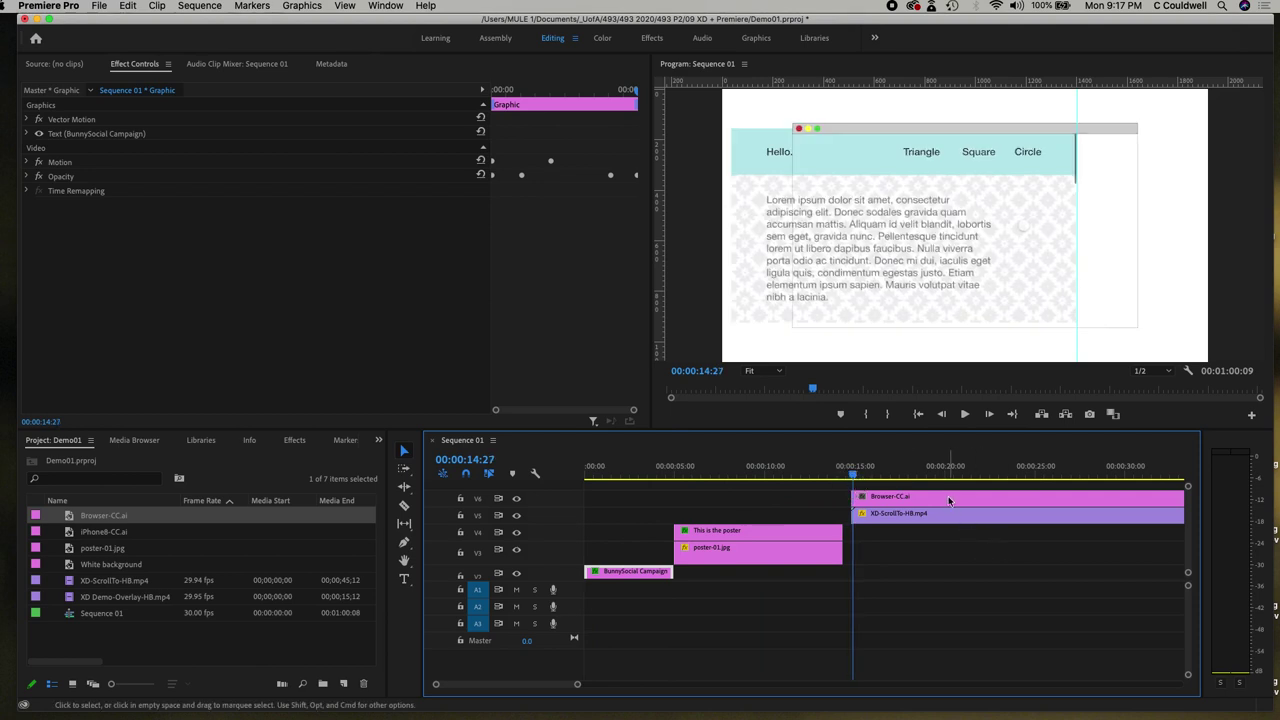
Move the browser frame left in the preview so it lines up with the web video.
click(949, 497)
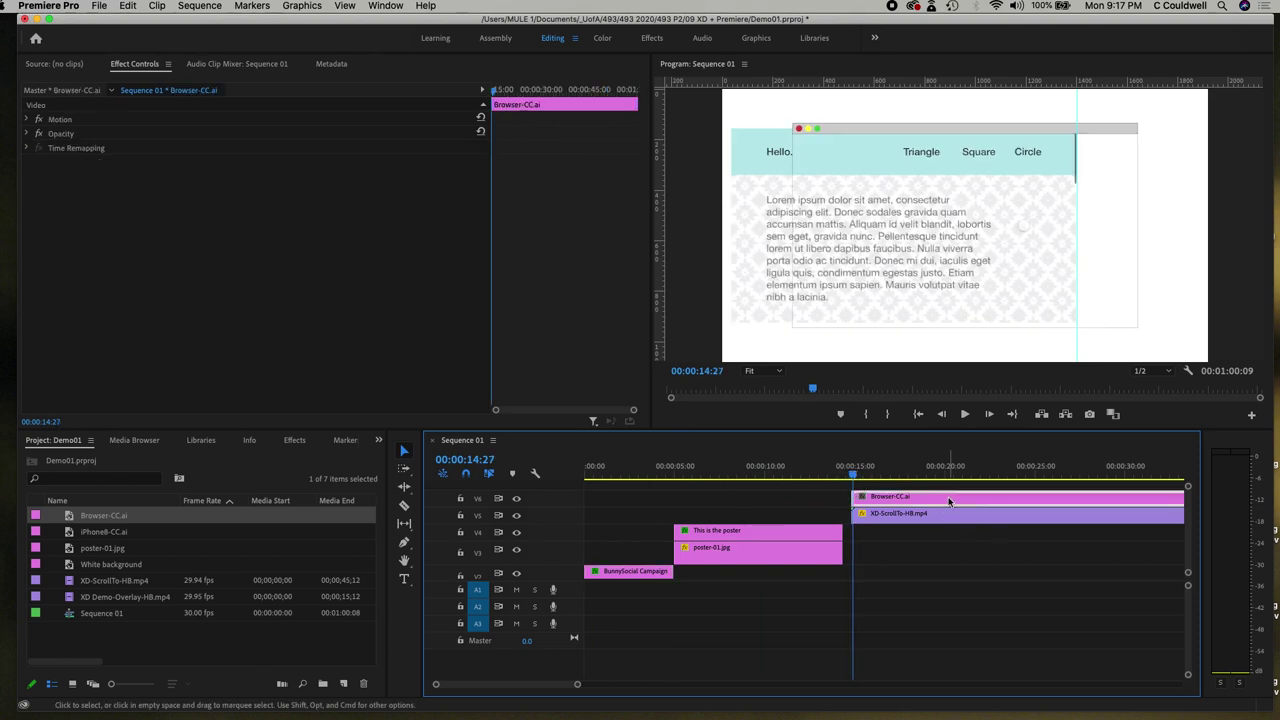
click(983, 133)
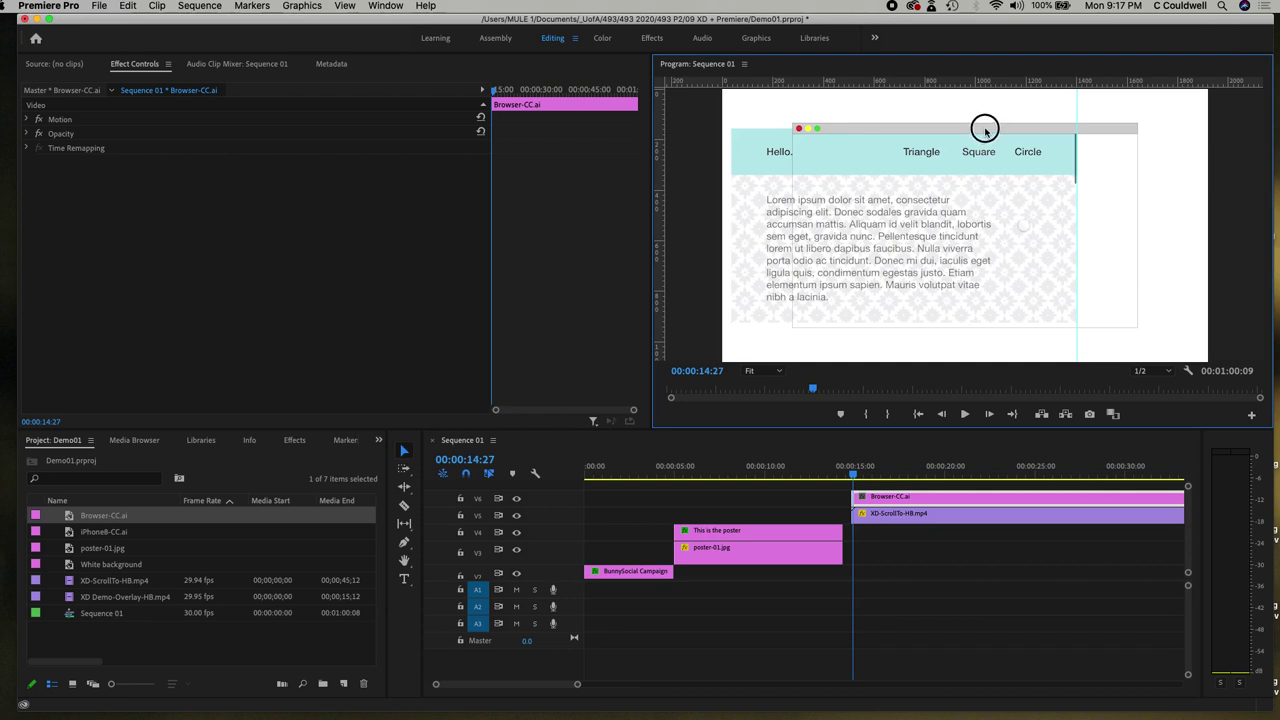
mouse_move(986, 133)
mouse_down()
mouse_move(920, 130)
mouse_move(972, 127)
mouse_up()
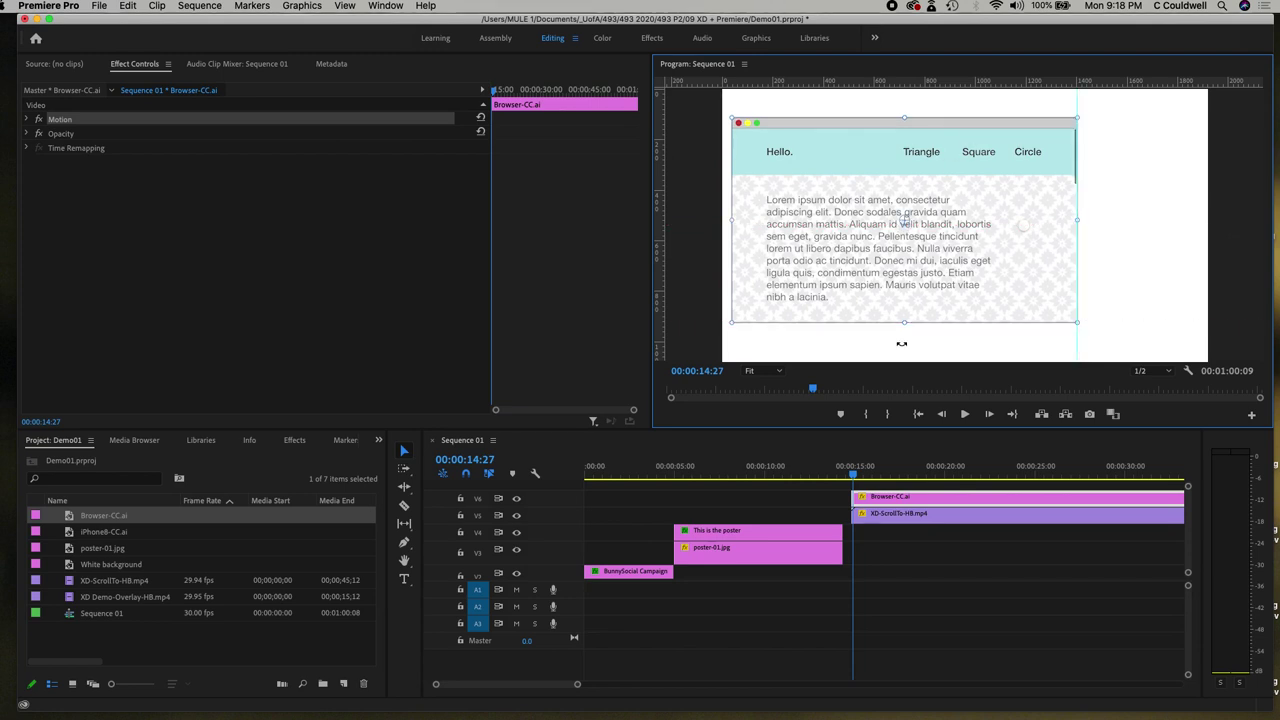
Magnify the Program monitor to 150% and pan to the browser-frame graphic's edge.
click(781, 374)
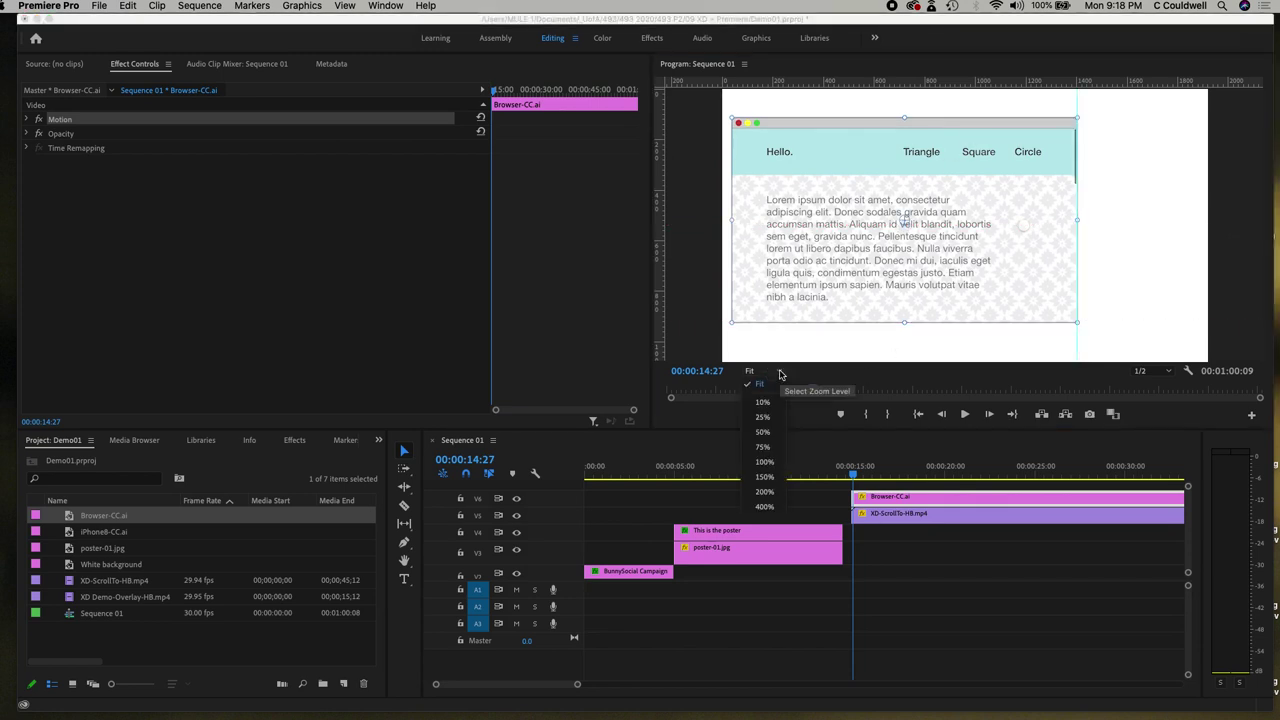
click(766, 479)
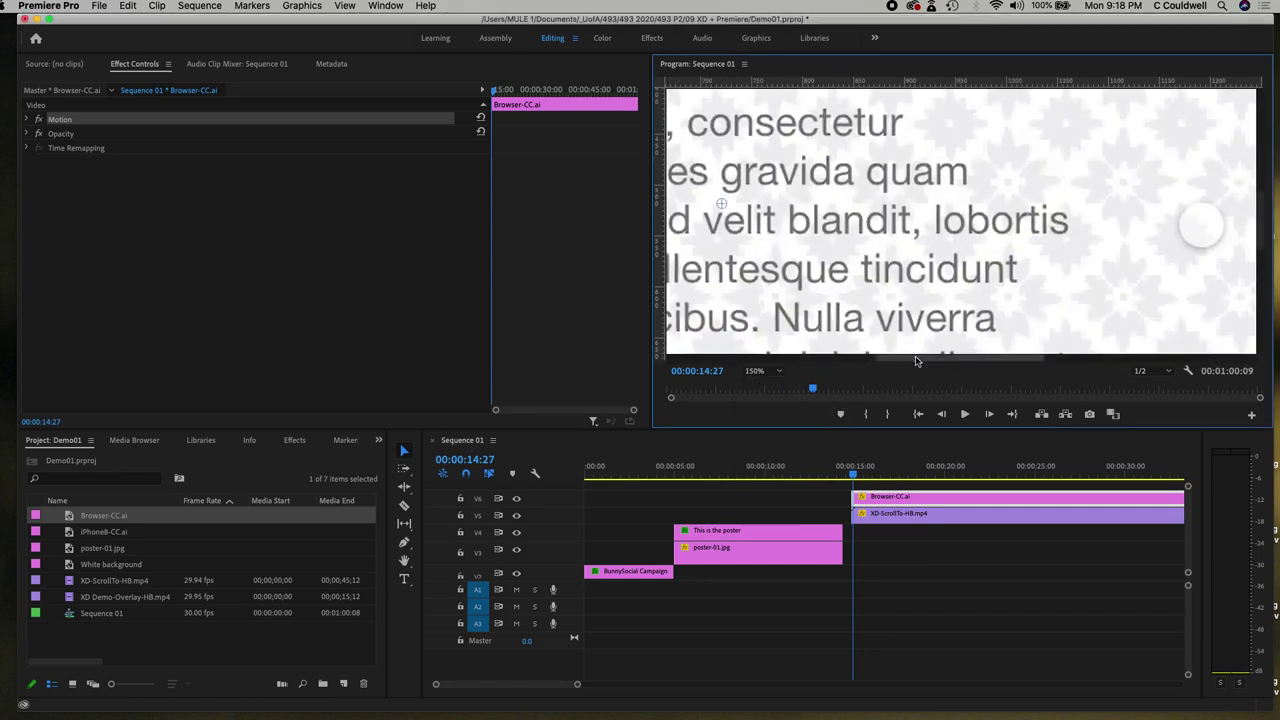
drag(916, 360, 674, 363)
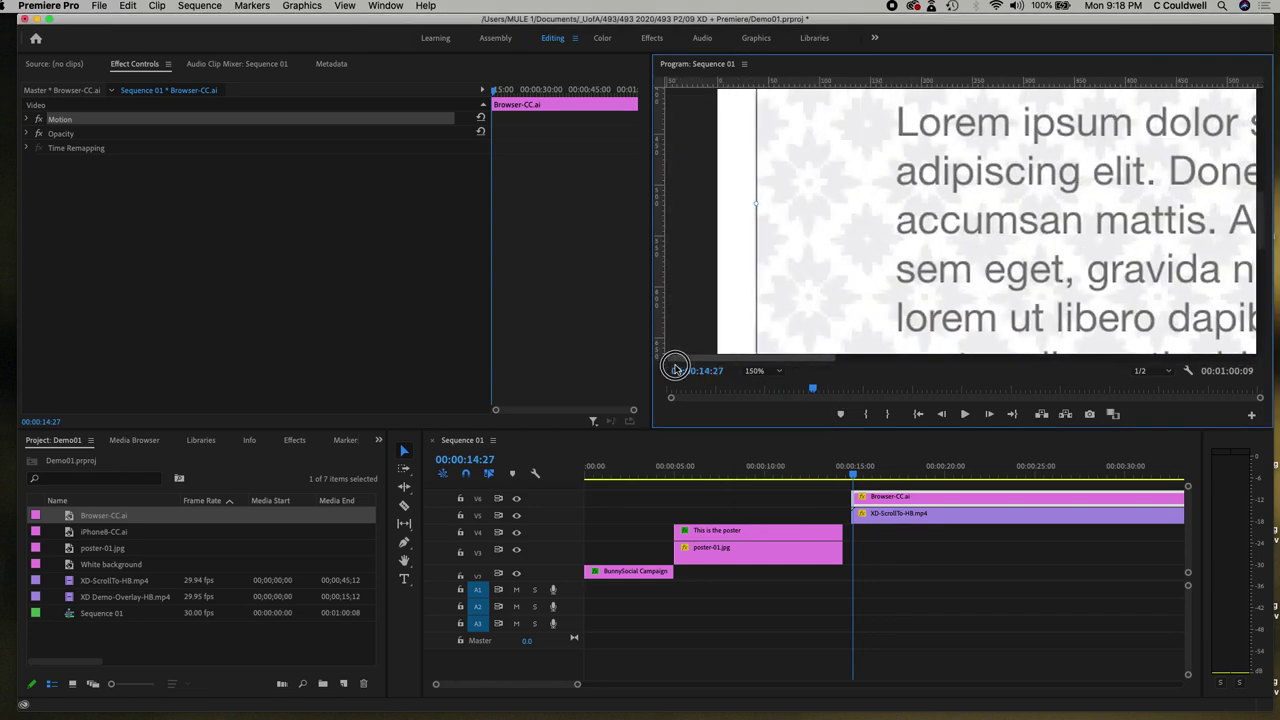
drag(1260, 244, 1263, 126)
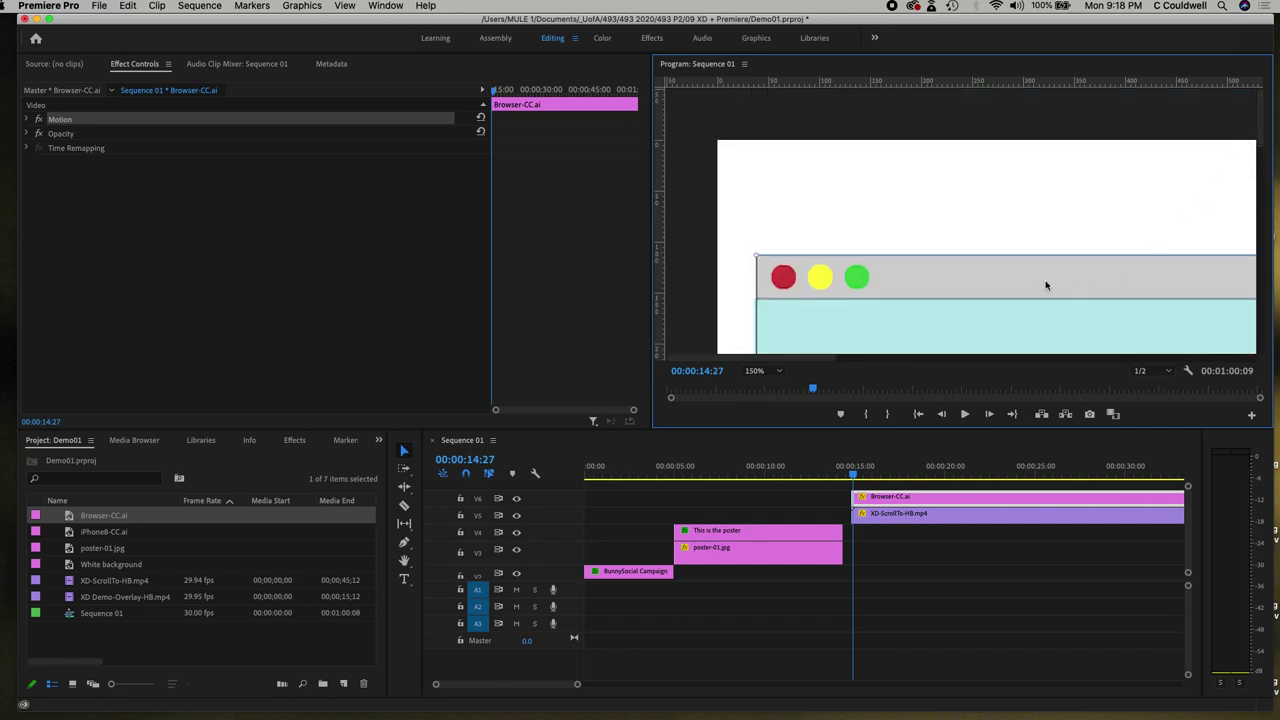
Nudge the Browser-CC.ai graphic left with the arrow key, then return the monitor zoom to Fit.
key(Left)
key(Left)
key(Left)
key(Left)
key(Left)
key(Left)
key(Left)
key(Left)
key(Left)
key(Left)
key(Left)
key(Left)
key(Left)
key(Left)
key(Right)
key(Right)
key(Right)
key(Right)
key(Right)
key(Right)
key(Right)
key(Right)
key(Right)
key(Right)
key(Right)
key(Right)
key(Right)
key(Right)
key(Right)
key(Right)
key(Right)
key(Right)
key(Right)
key(Right)
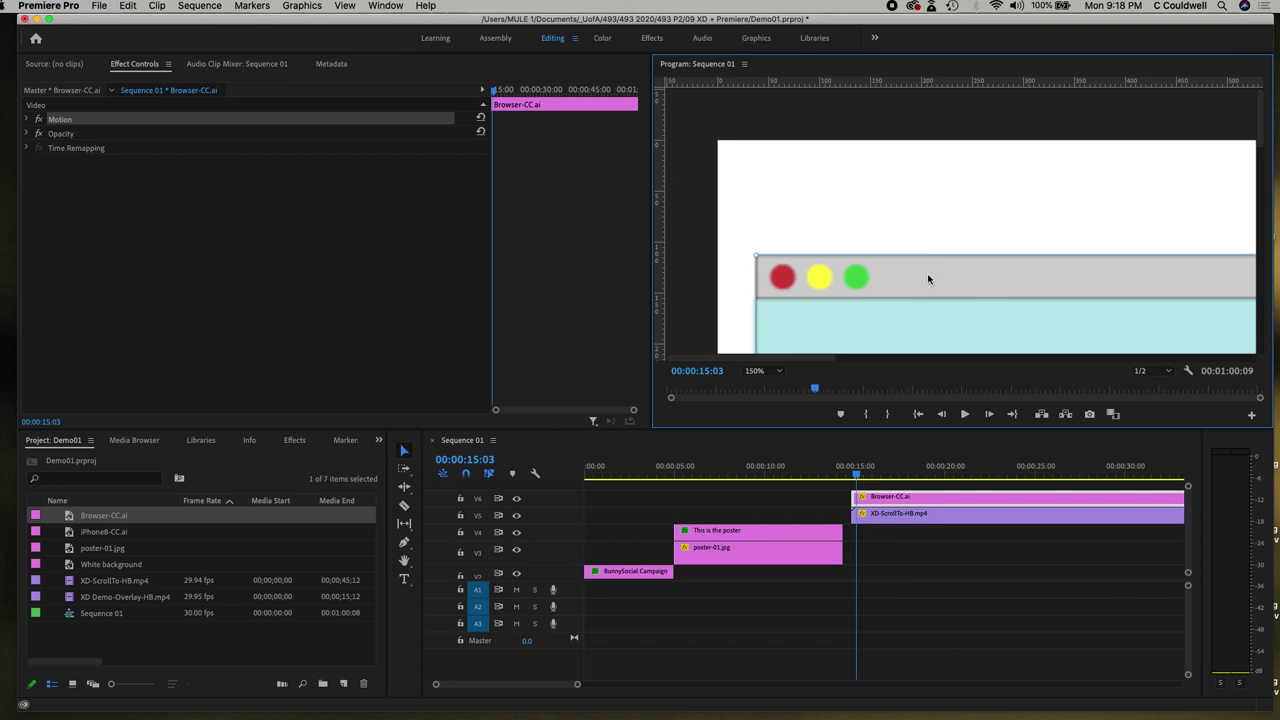
click(917, 277)
click(904, 279)
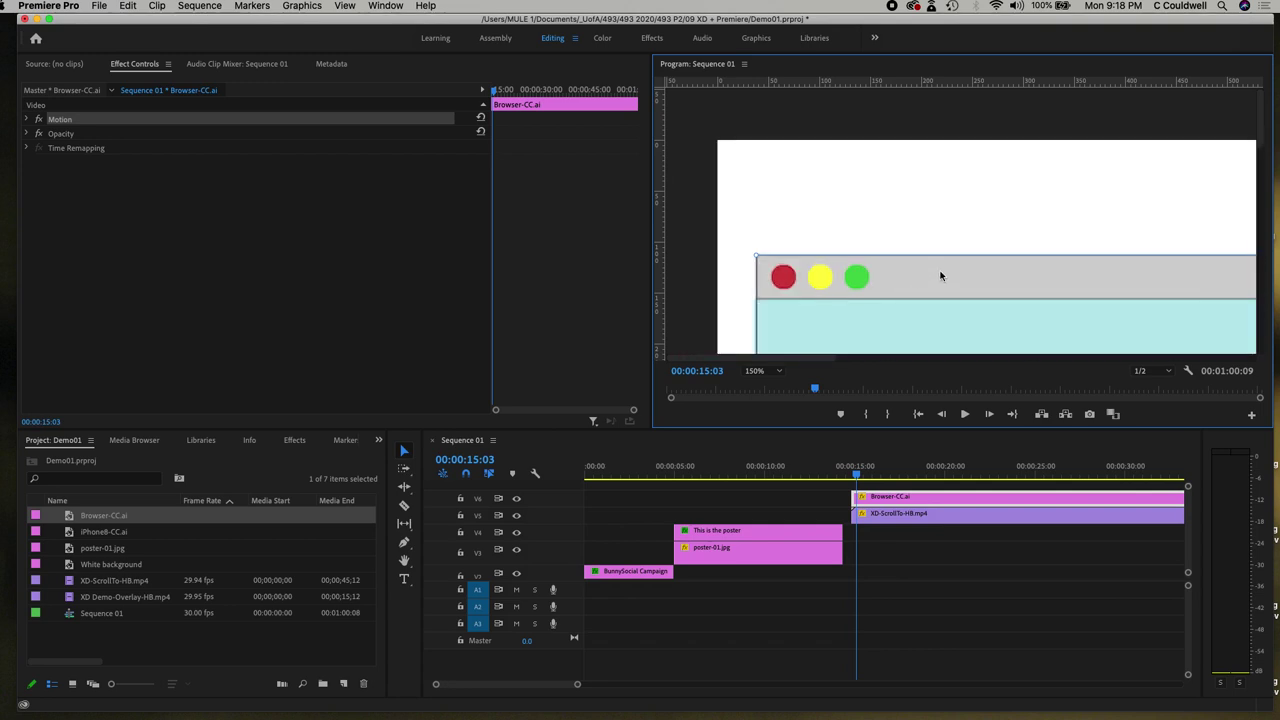
key(Left)
key(Left)
key(Left)
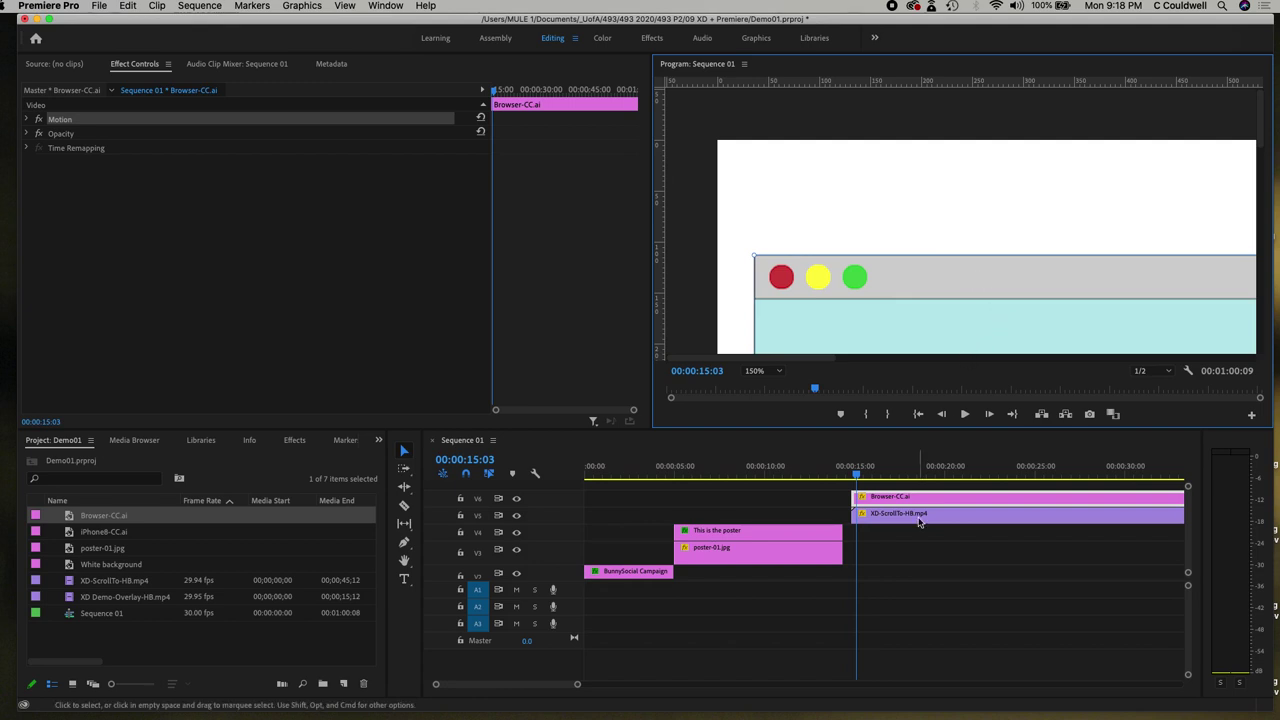
click(782, 373)
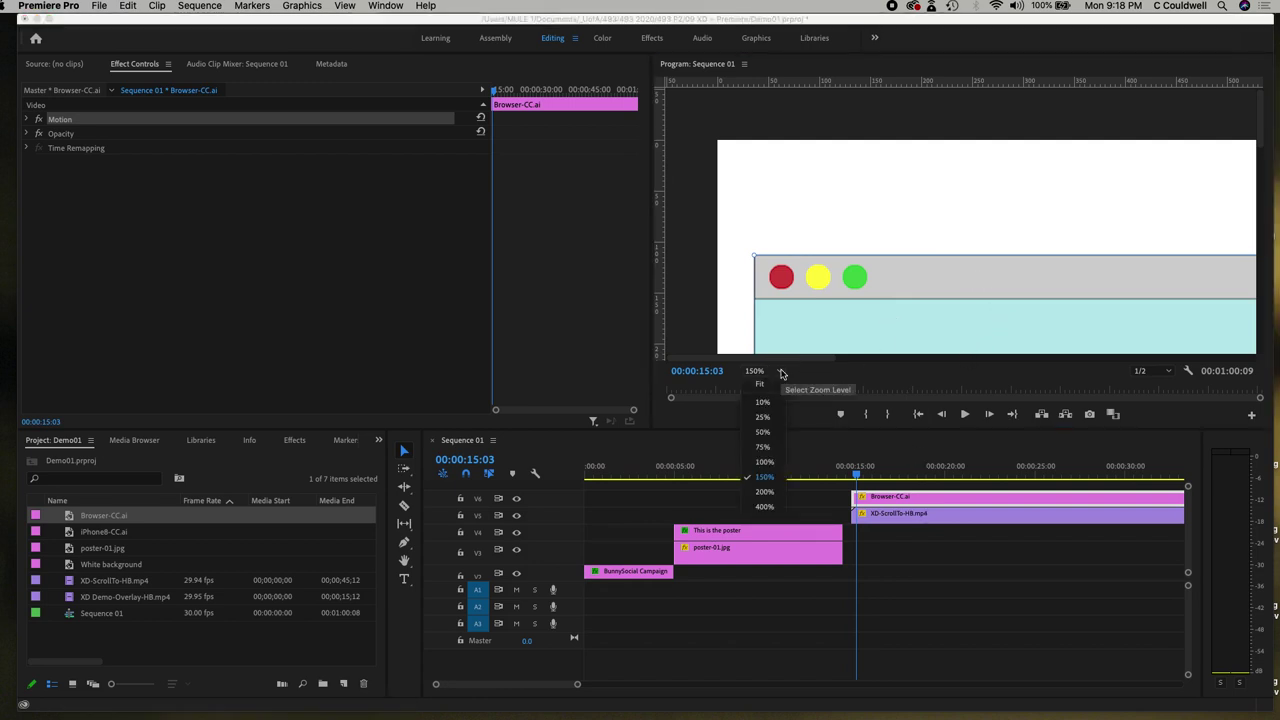
click(766, 382)
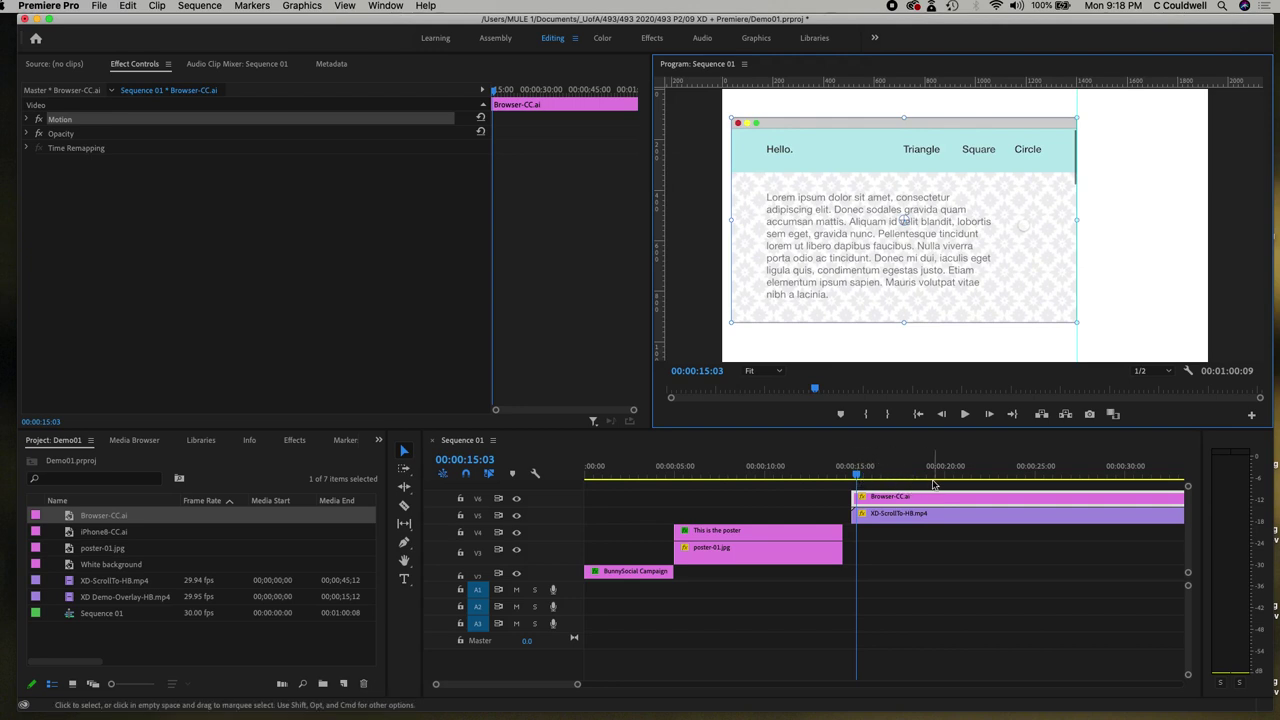
Play the scrolling web video, then scrub back to about 00:00:17:15.
key(space)
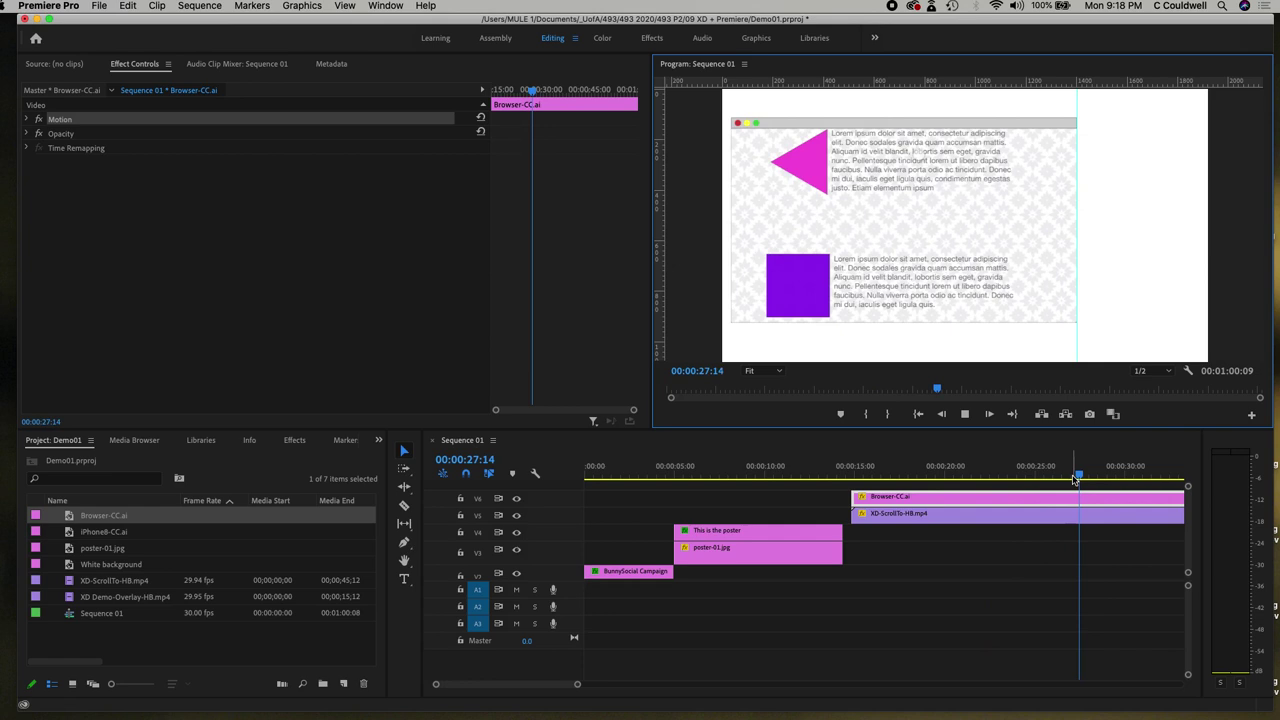
click(1088, 478)
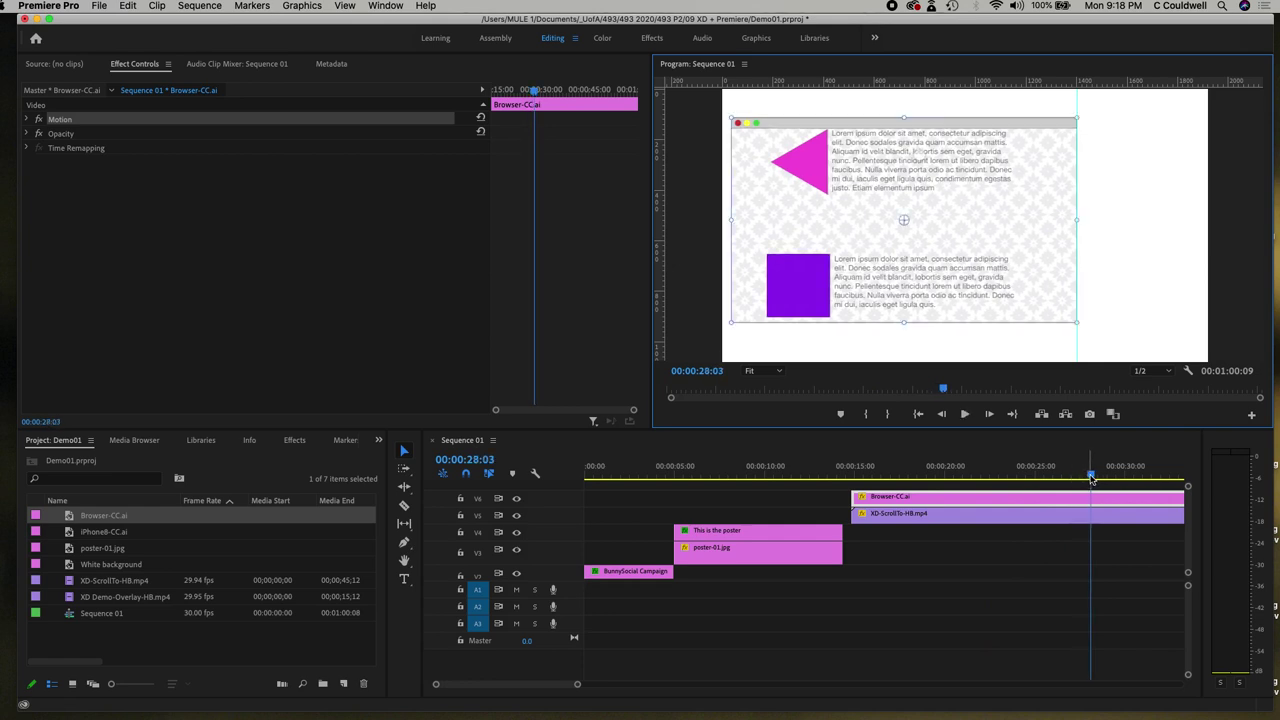
drag(1088, 478, 999, 478)
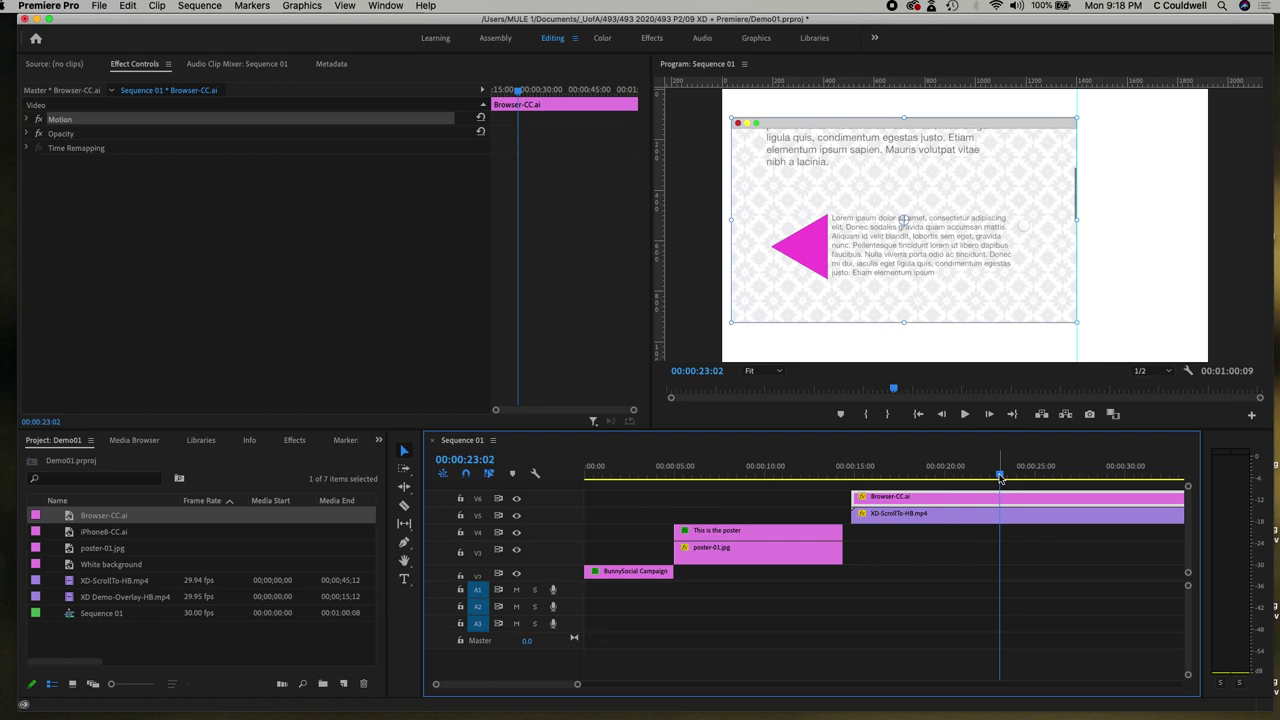
drag(1000, 476, 891, 480)
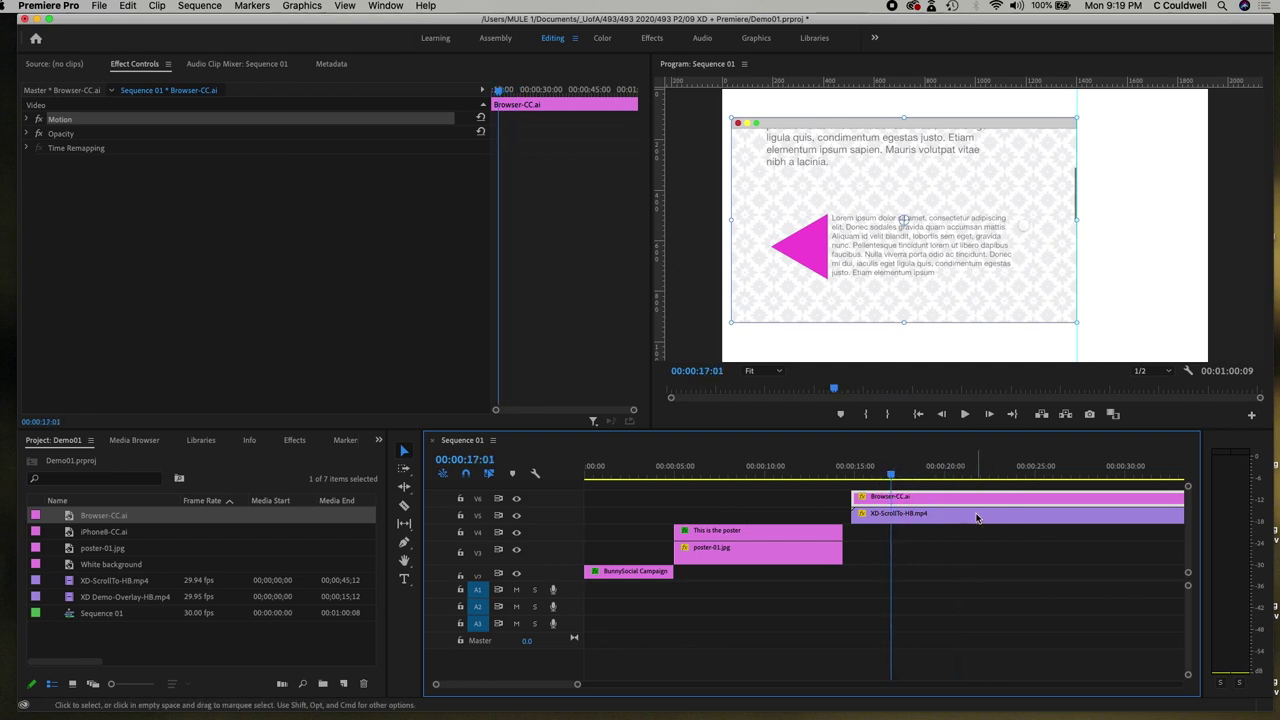
drag(891, 480, 1005, 478)
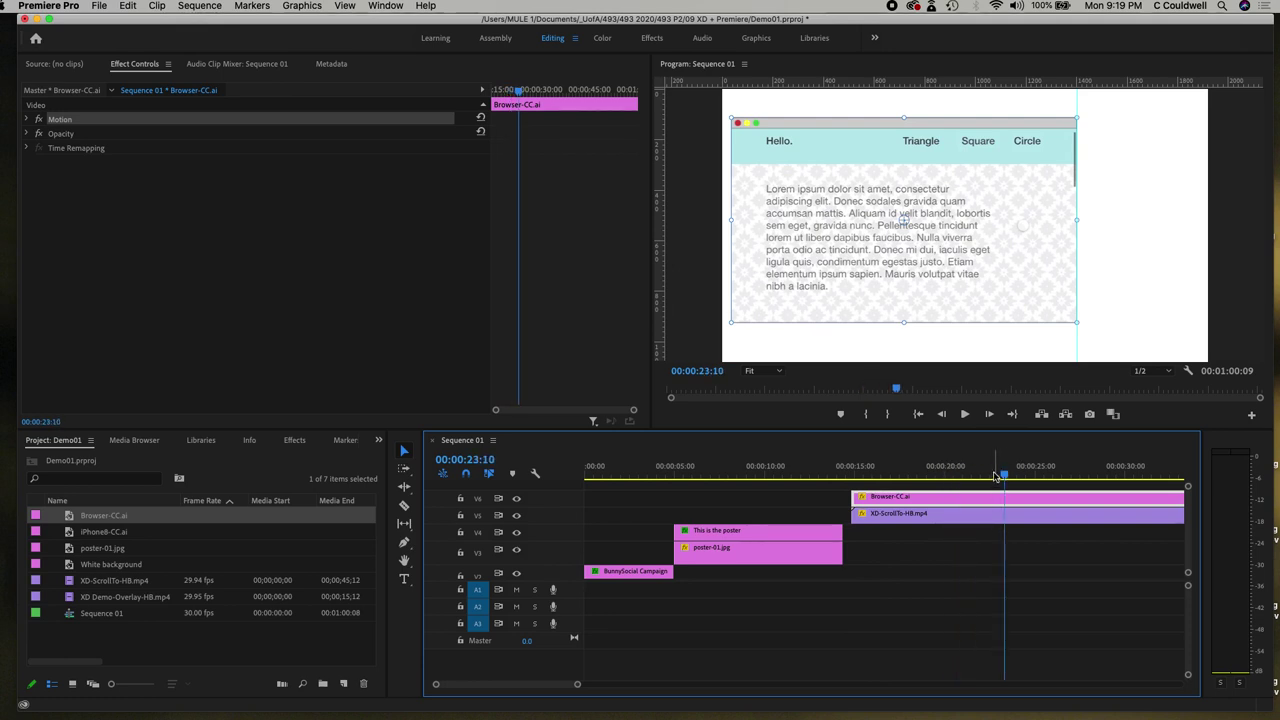
scroll(991, 478, down, 1)
scroll(991, 478, up, 1)
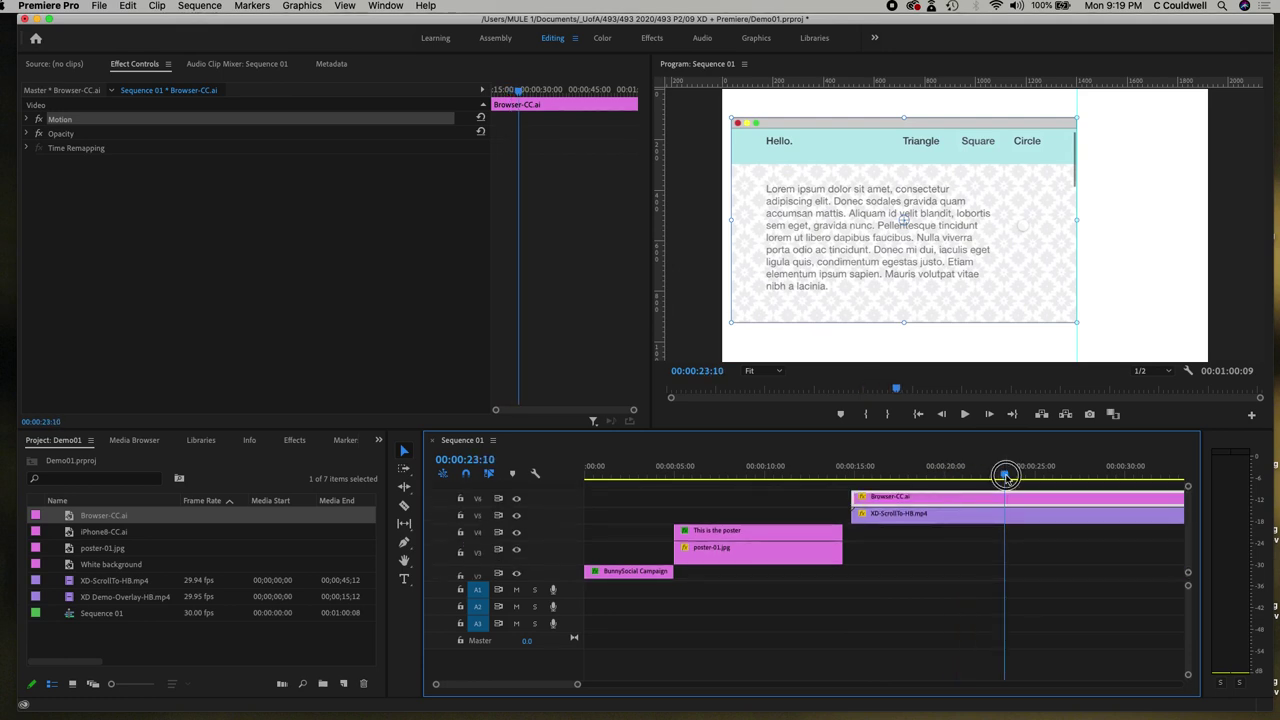
drag(1004, 476, 900, 480)
Replay the scroll, stop near 26 seconds, fine-tune to 00:00:25:21, and zoom the timeline in.
key(space)
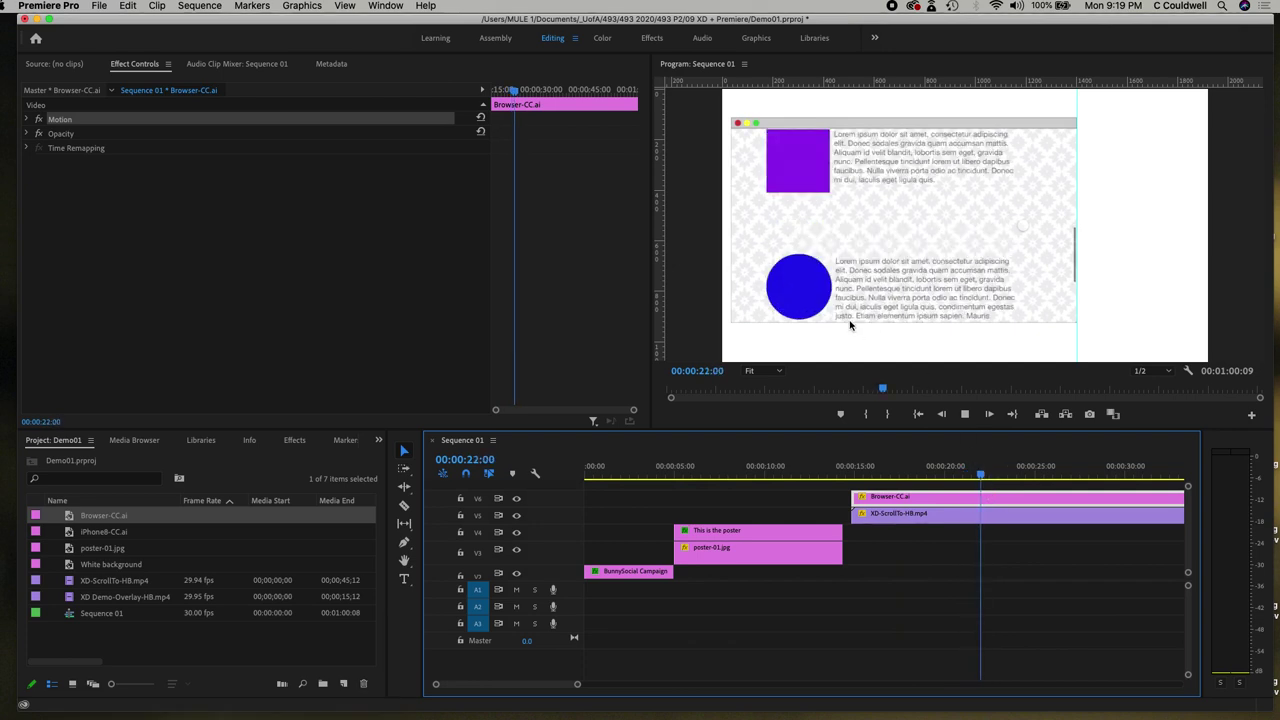
key(space)
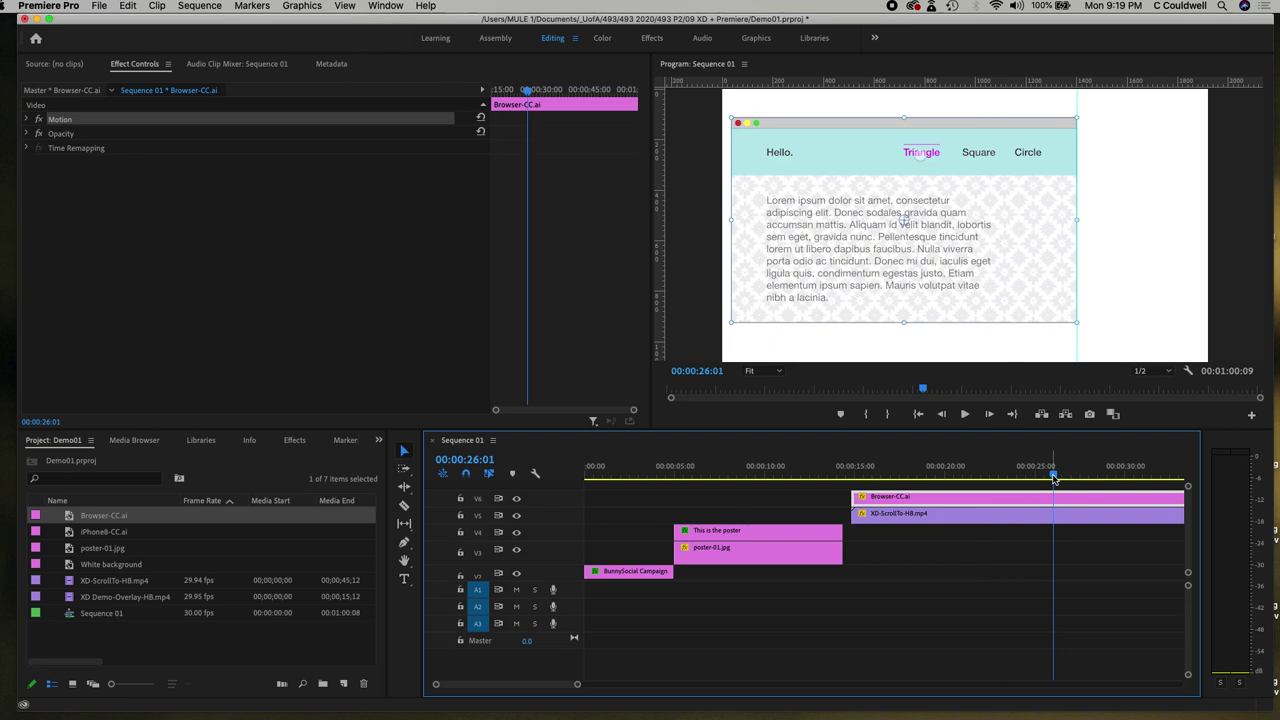
drag(1053, 478, 1047, 477)
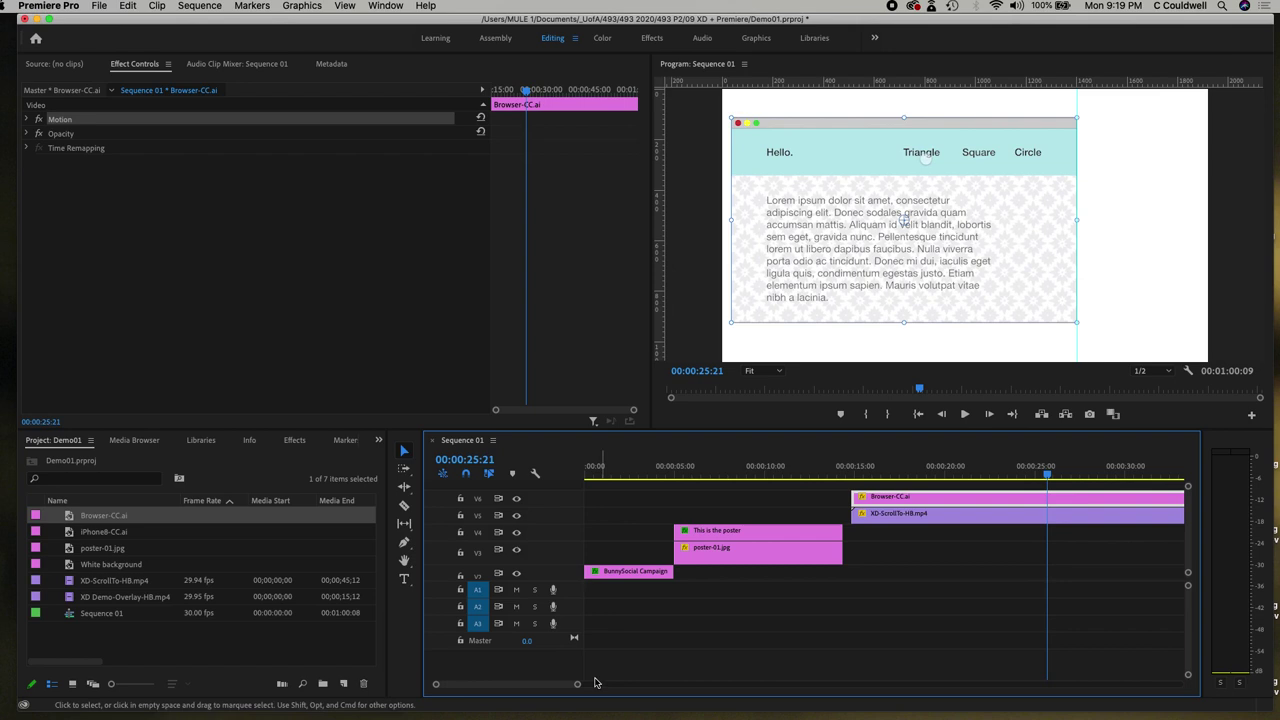
mouse_move(577, 685)
mouse_down()
mouse_move(633, 690)
mouse_move(591, 692)
mouse_up()
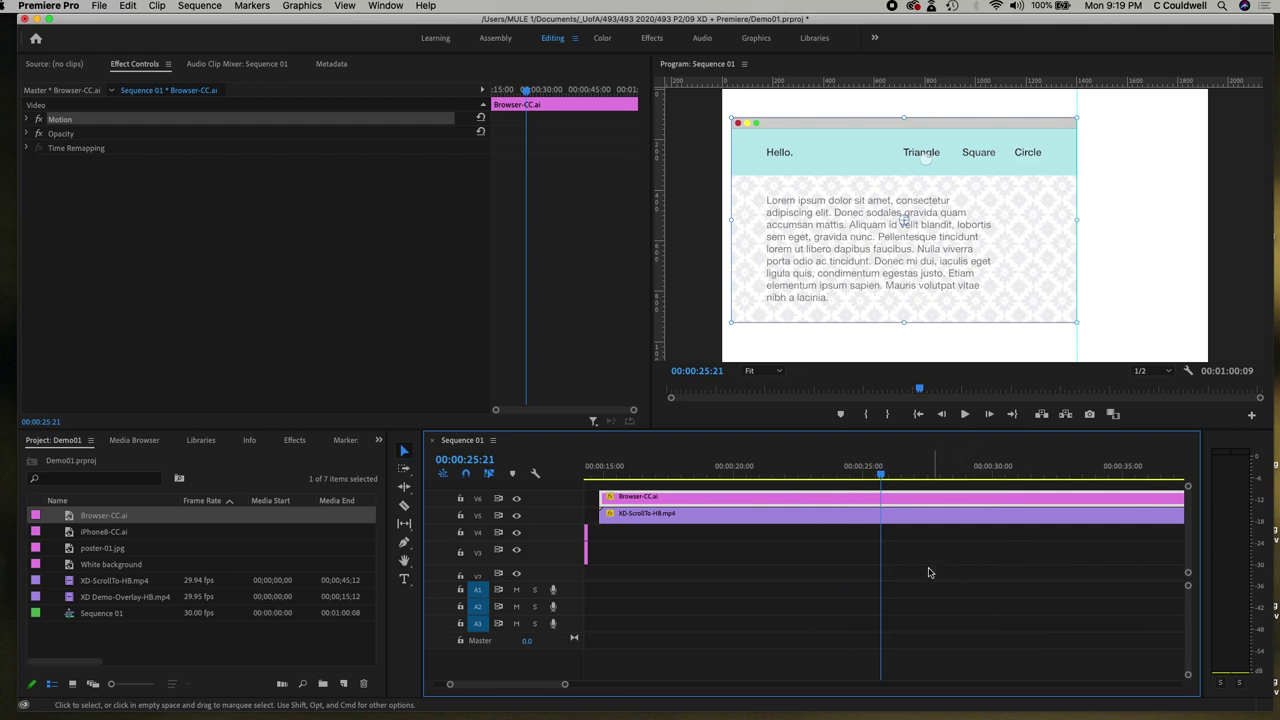
Insert a Frame Hold Segment into the XD-ScrollTo-HB.mp4 clip on V5 at 00:00:25:21.
click(808, 518)
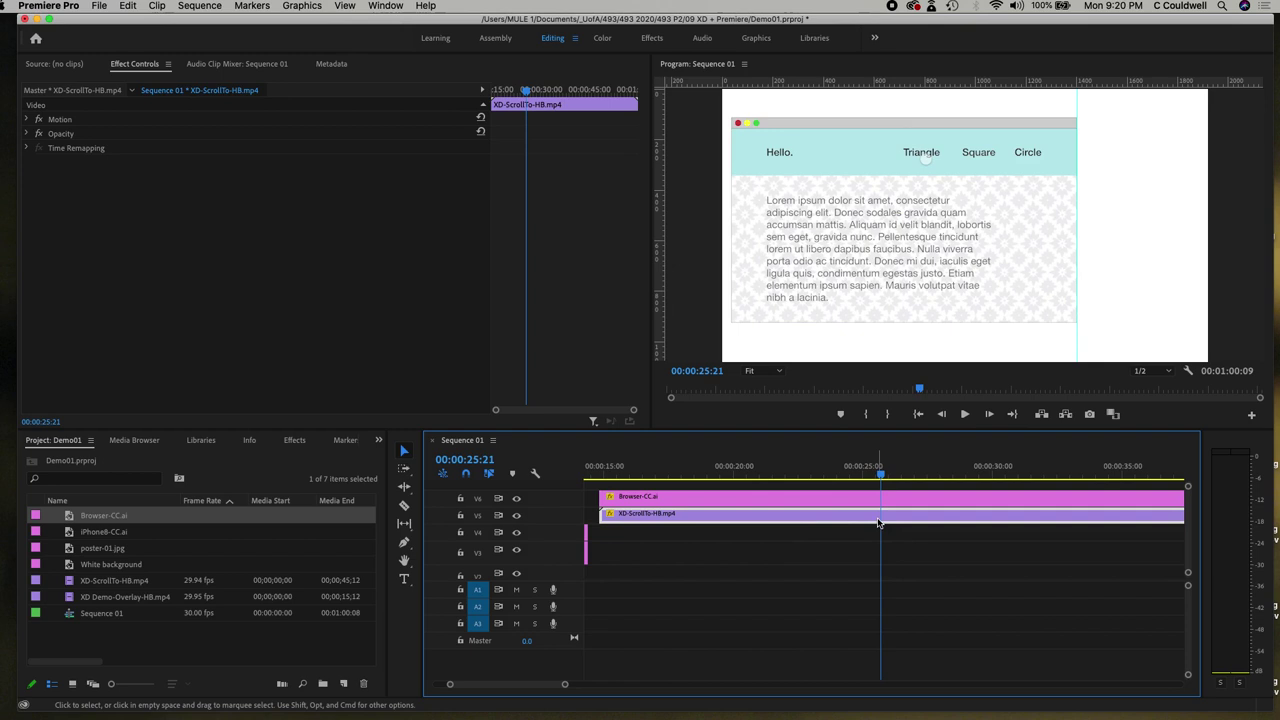
right_click(881, 521)
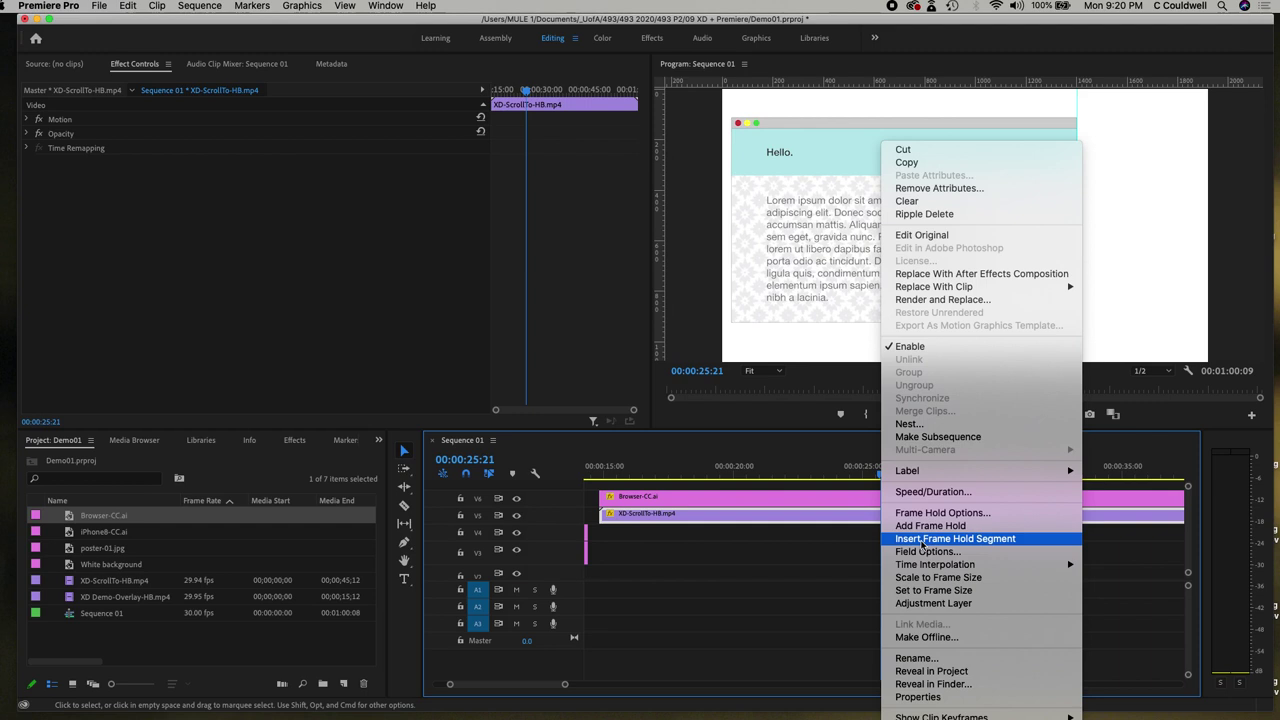
click(921, 539)
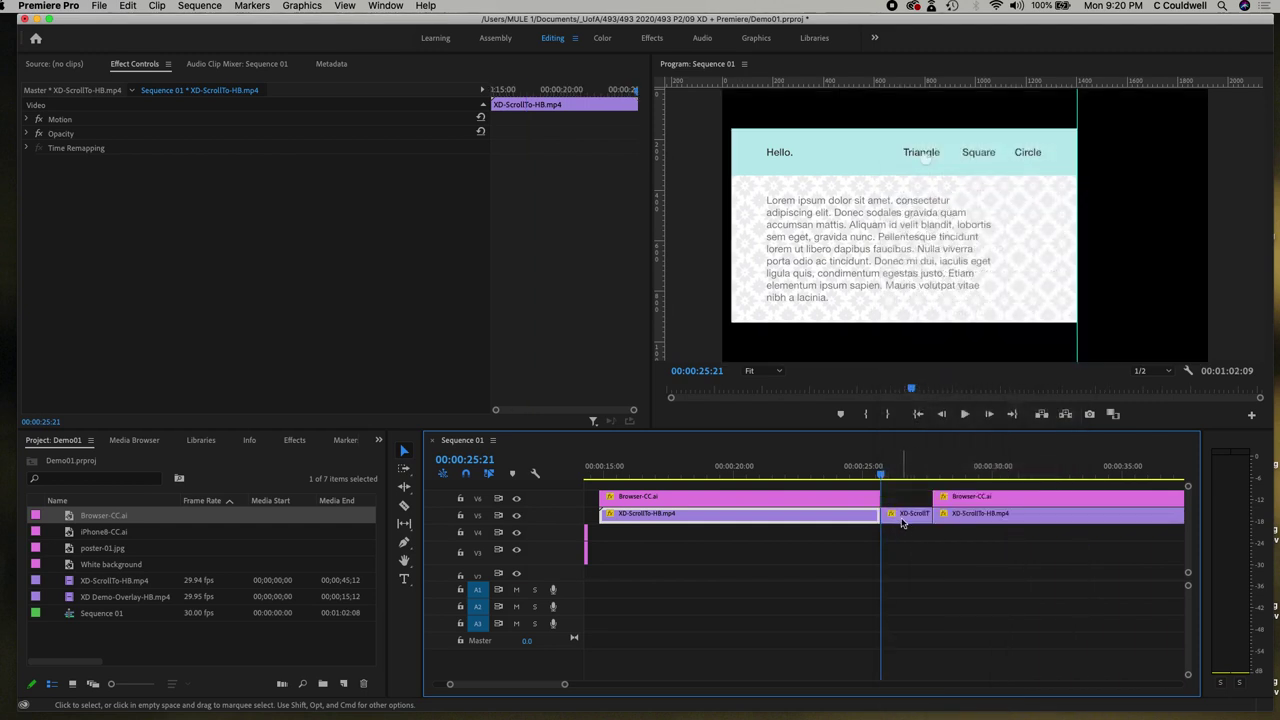
Extend the Browser-CC.ai clip on V6 by 2 seconds to cover the freeze.
click(902, 520)
click(862, 499)
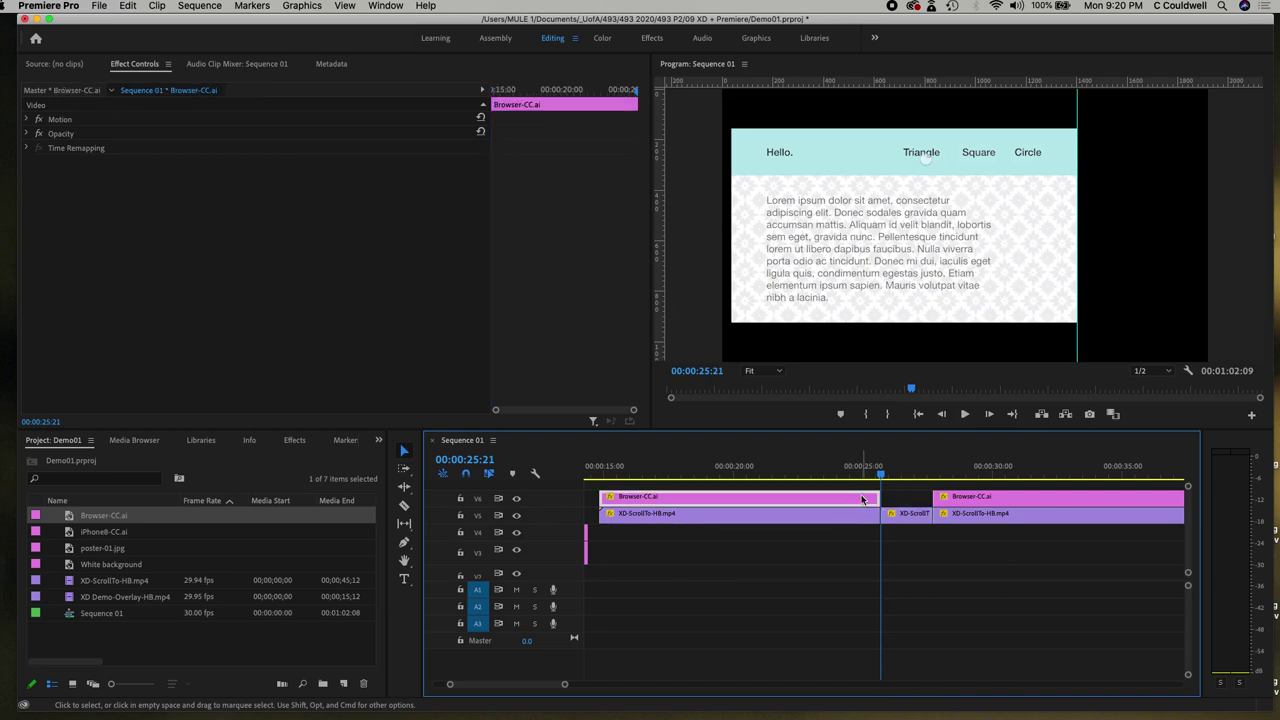
drag(878, 499, 928, 499)
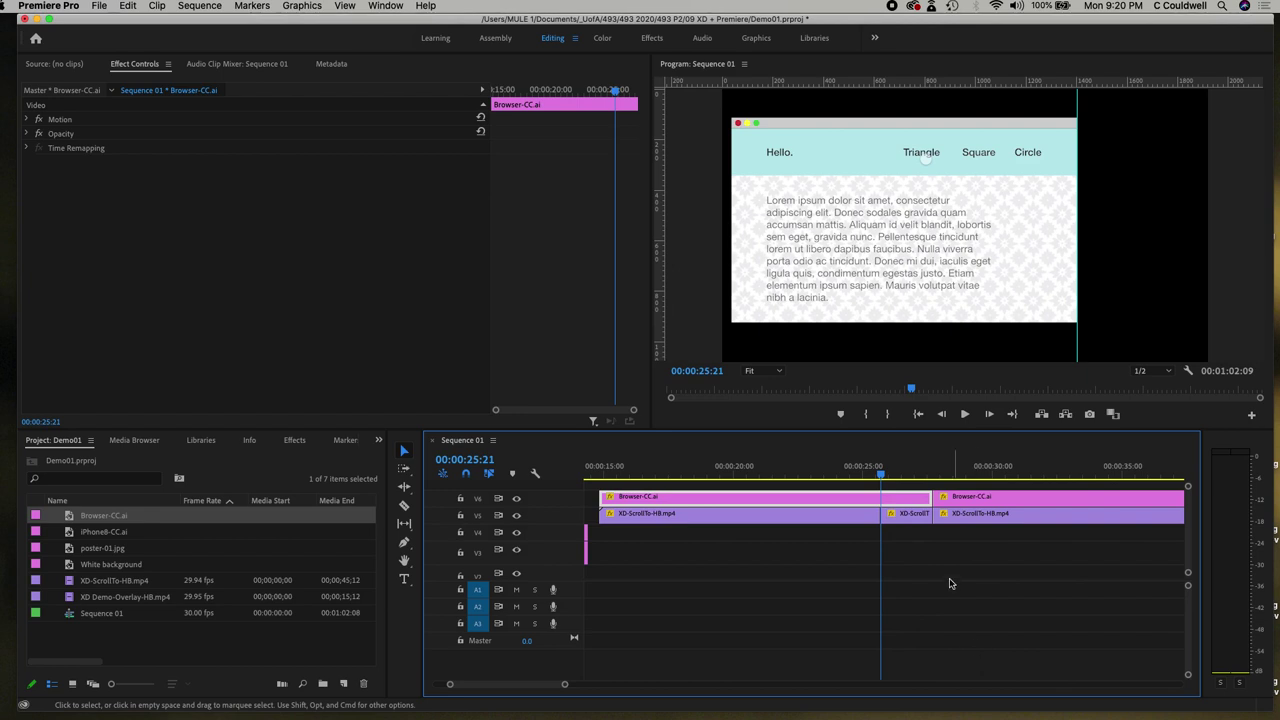
Play through the freeze from about 00:00:23:26 to review the held frame.
drag(881, 478, 874, 477)
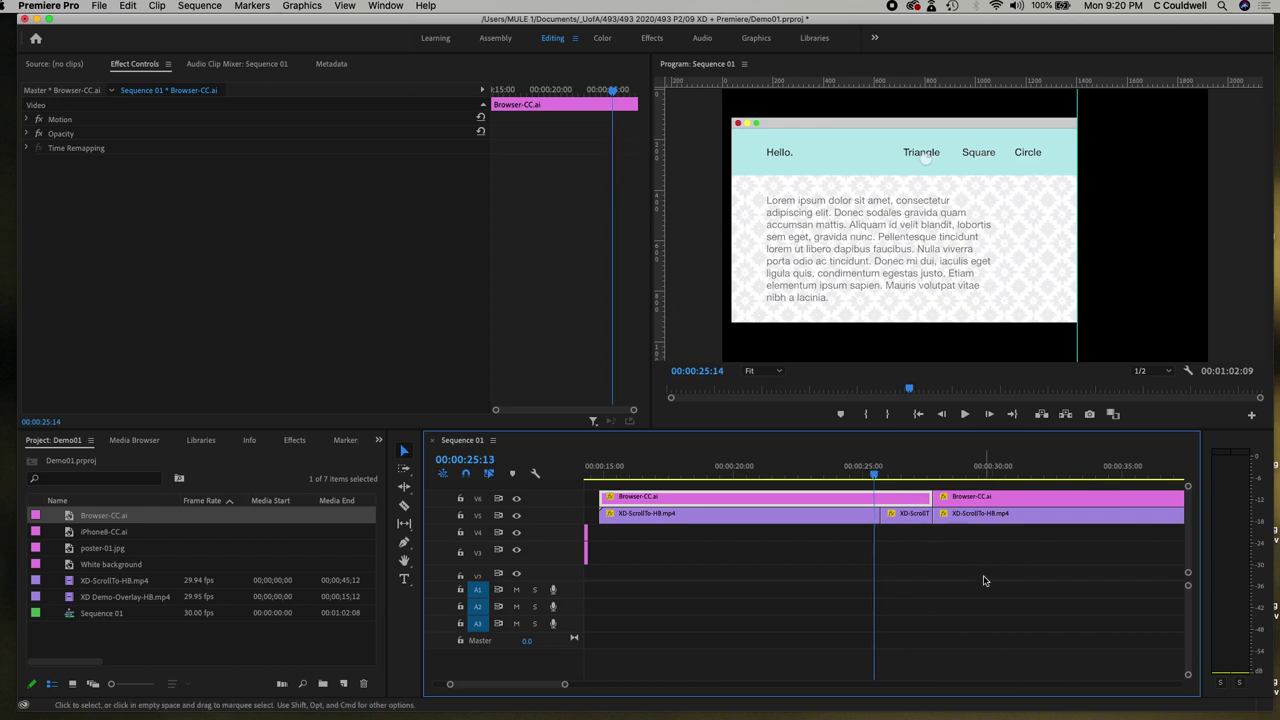
key(space)
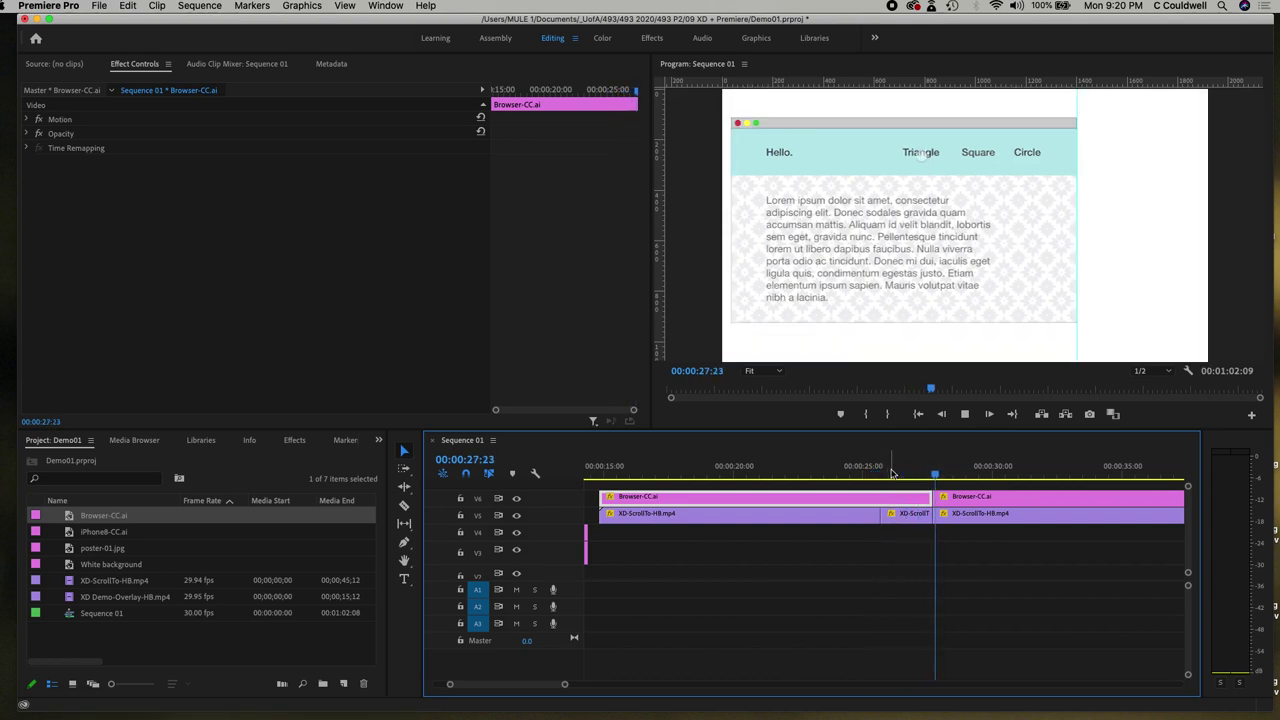
drag(963, 476, 874, 476)
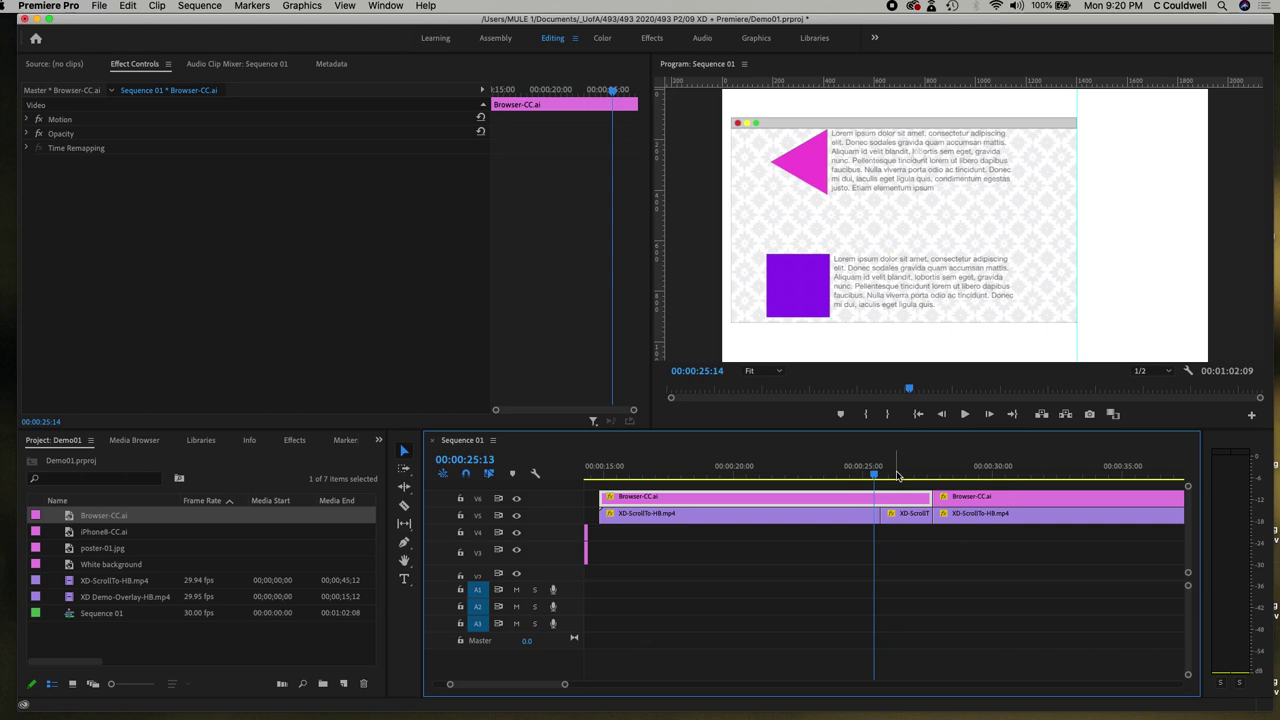
drag(874, 477, 843, 477)
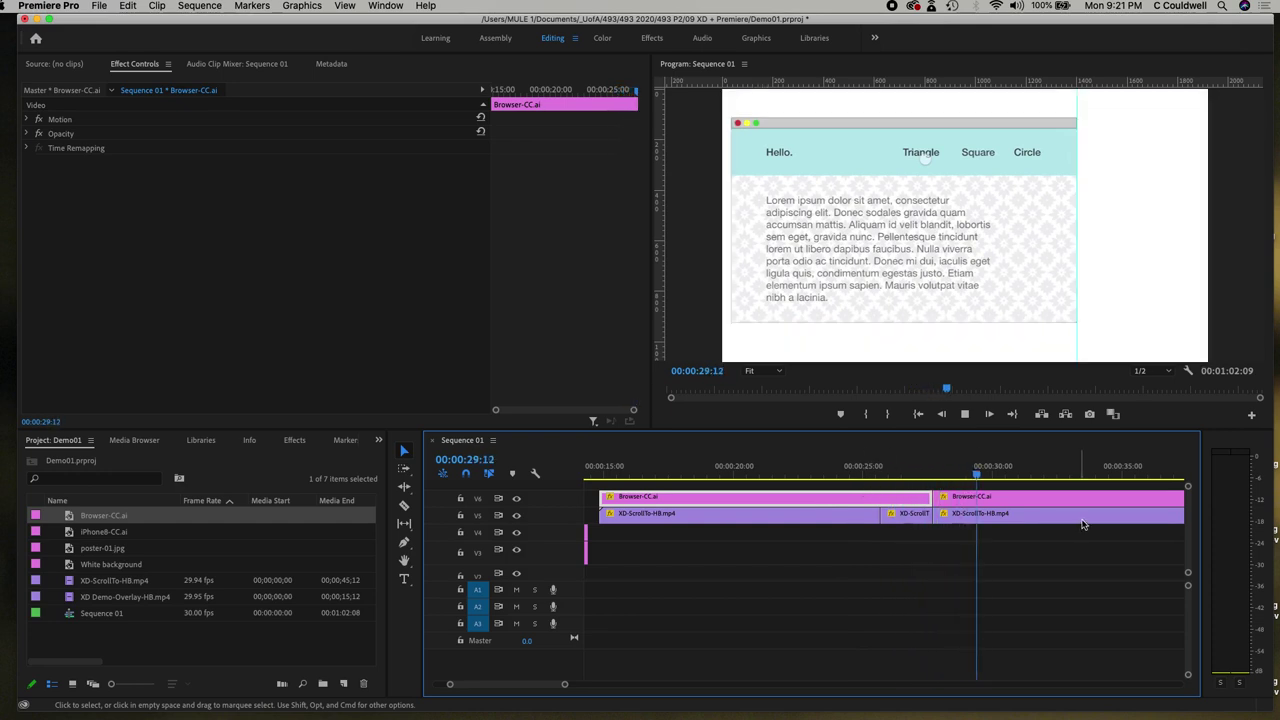
drag(1024, 483, 837, 489)
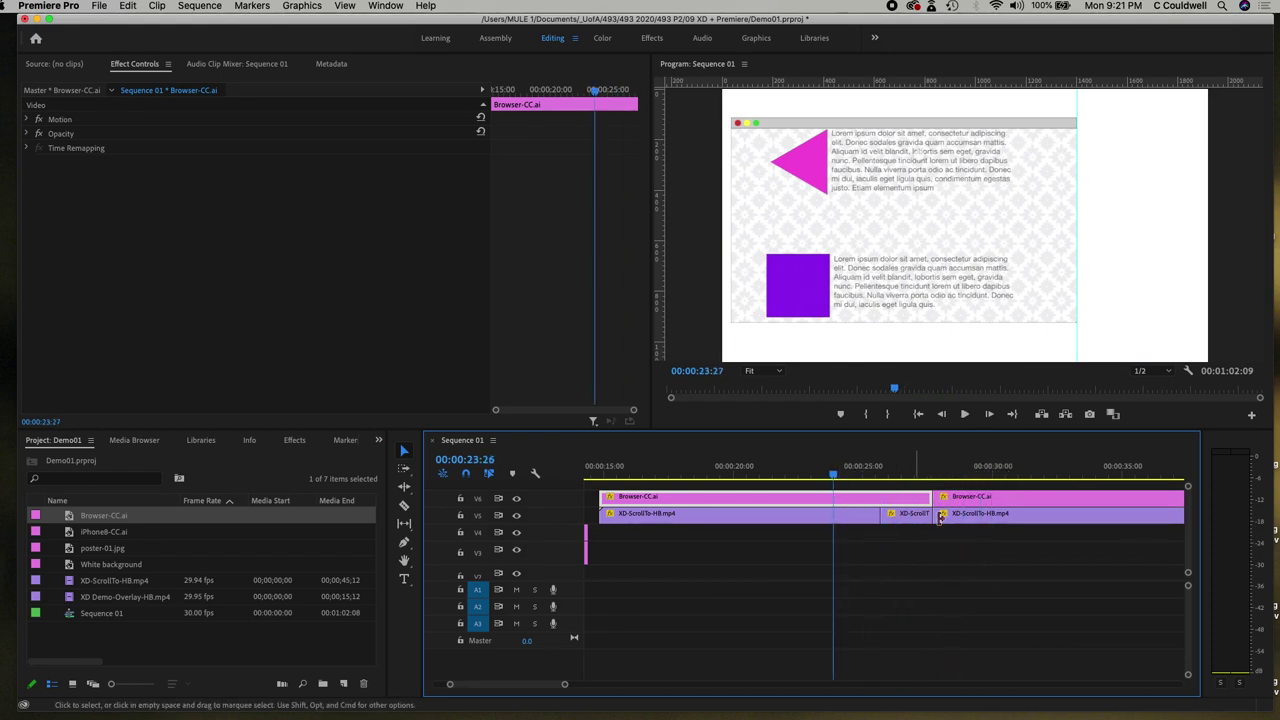
key(space)
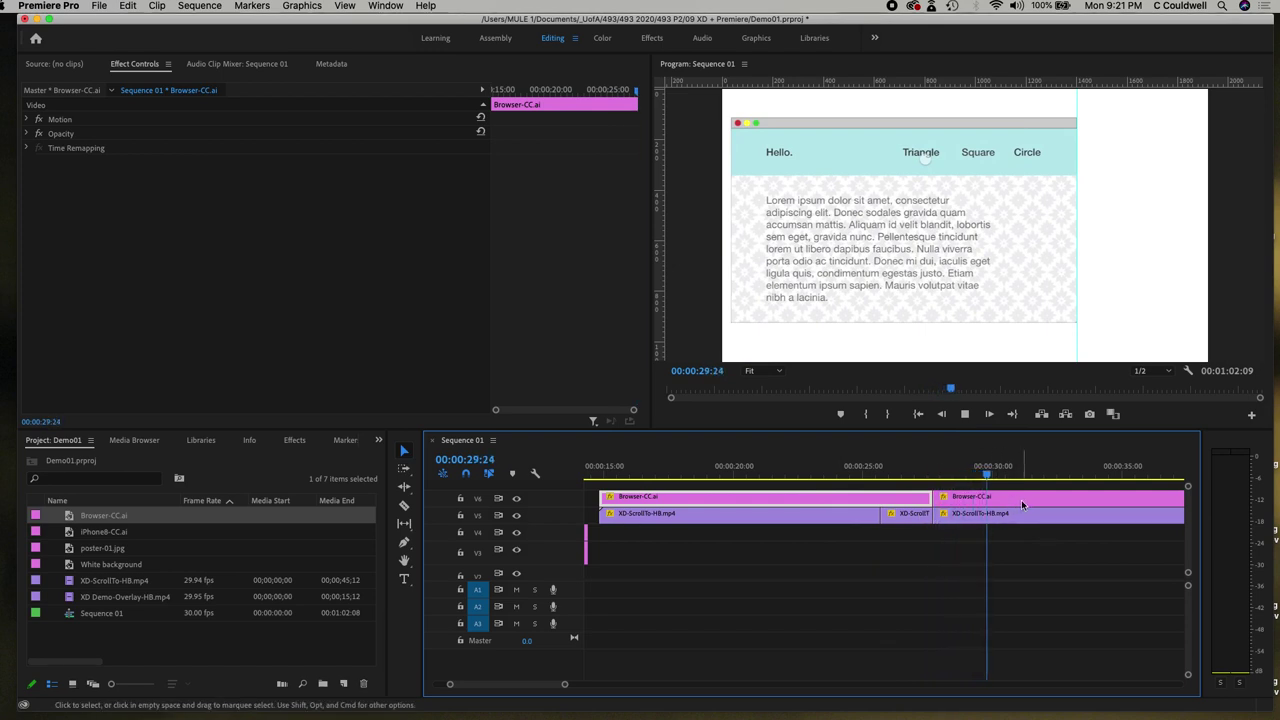
key(space)
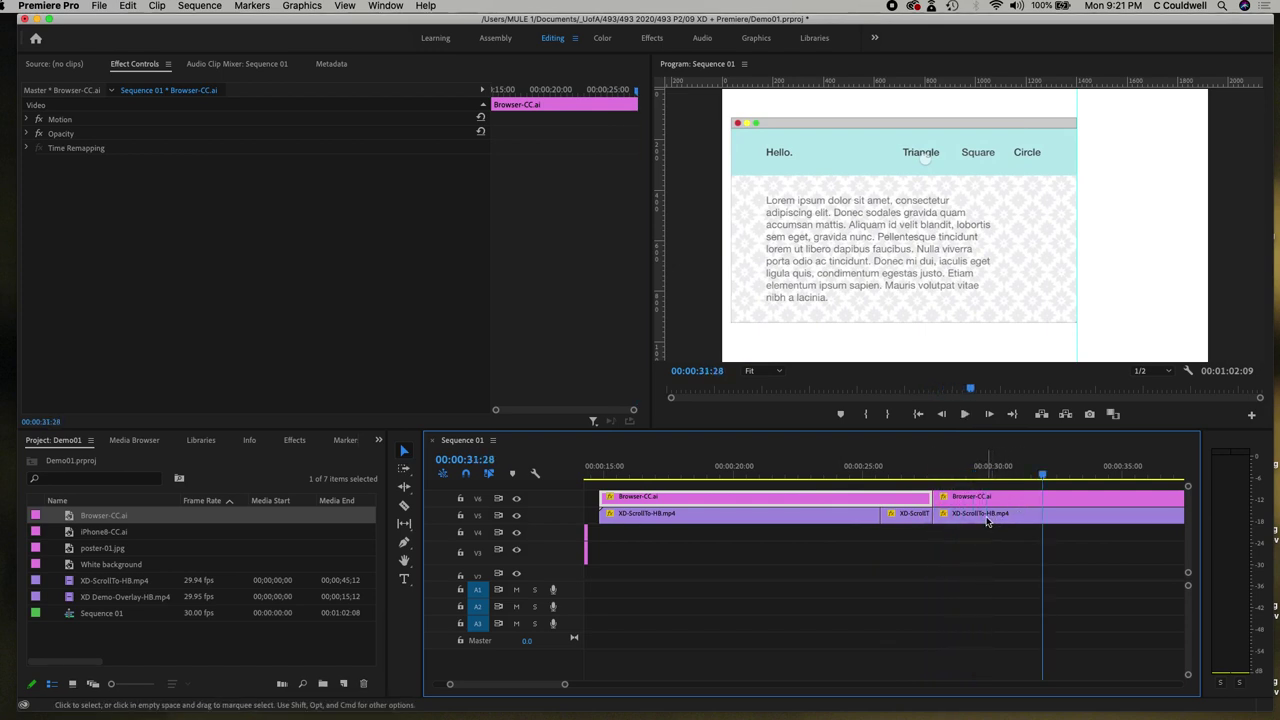
Check the scrolling clip's context menu without changes, then play the sequence briefly.
right_click(1042, 518)
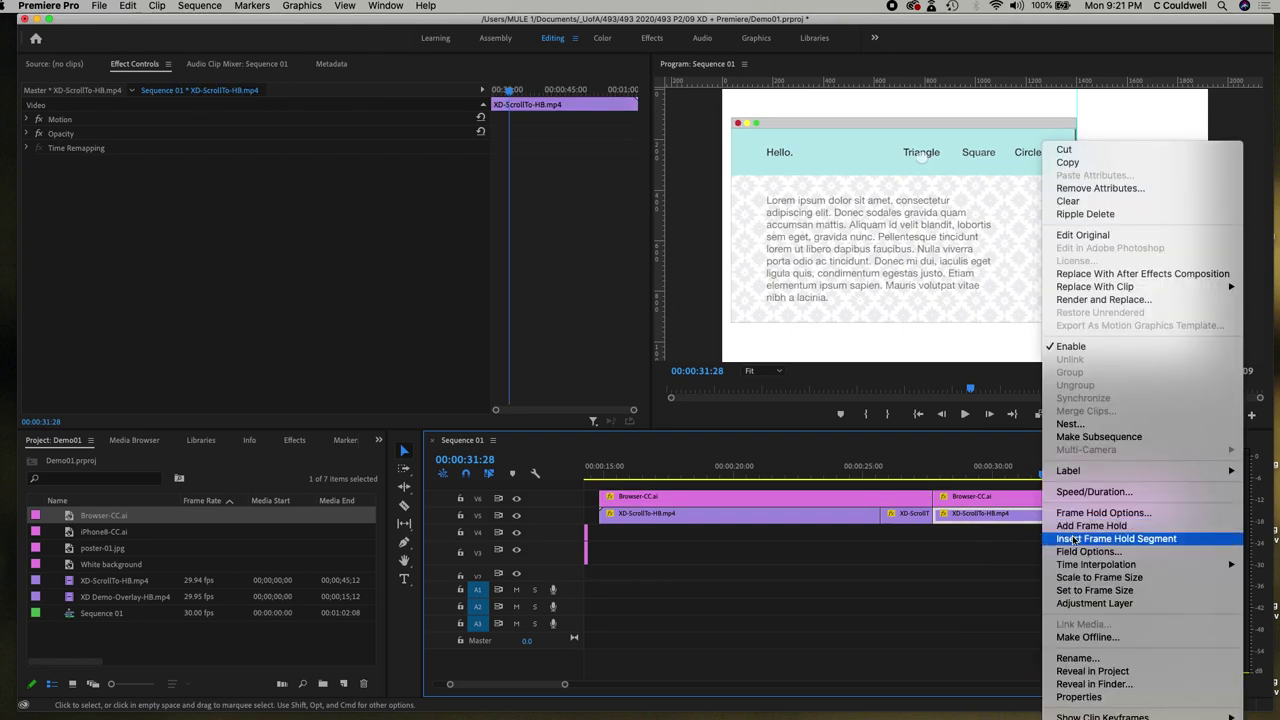
click(957, 569)
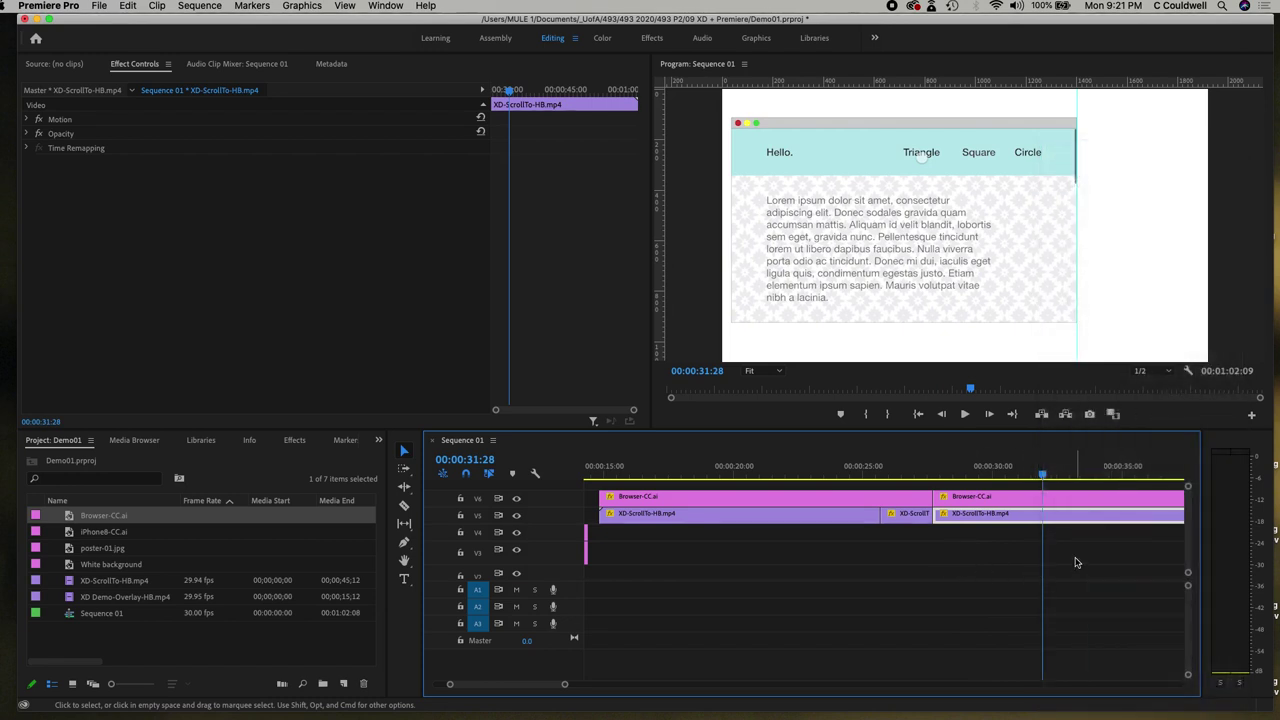
key(space)
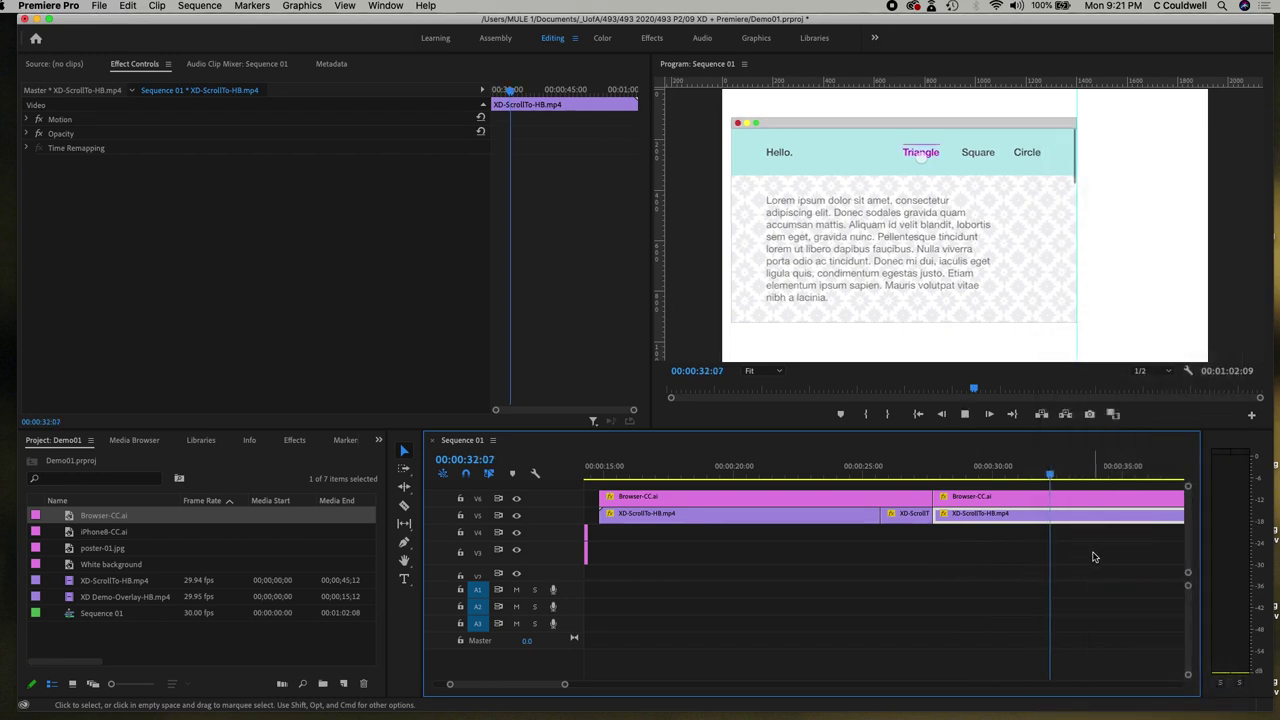
key(space)
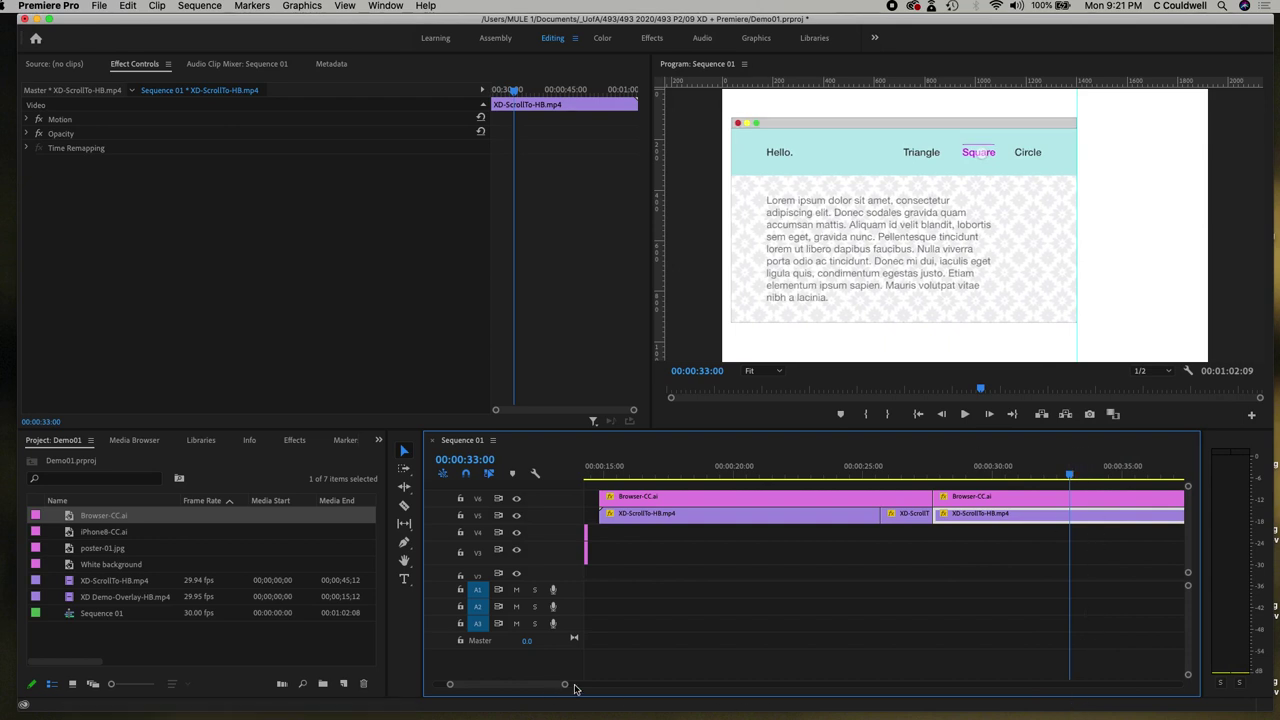
Zoom the timeline out, move the playhead to 00:00:57:27 and pick the Razor tool.
drag(565, 686, 694, 678)
drag(796, 472, 955, 476)
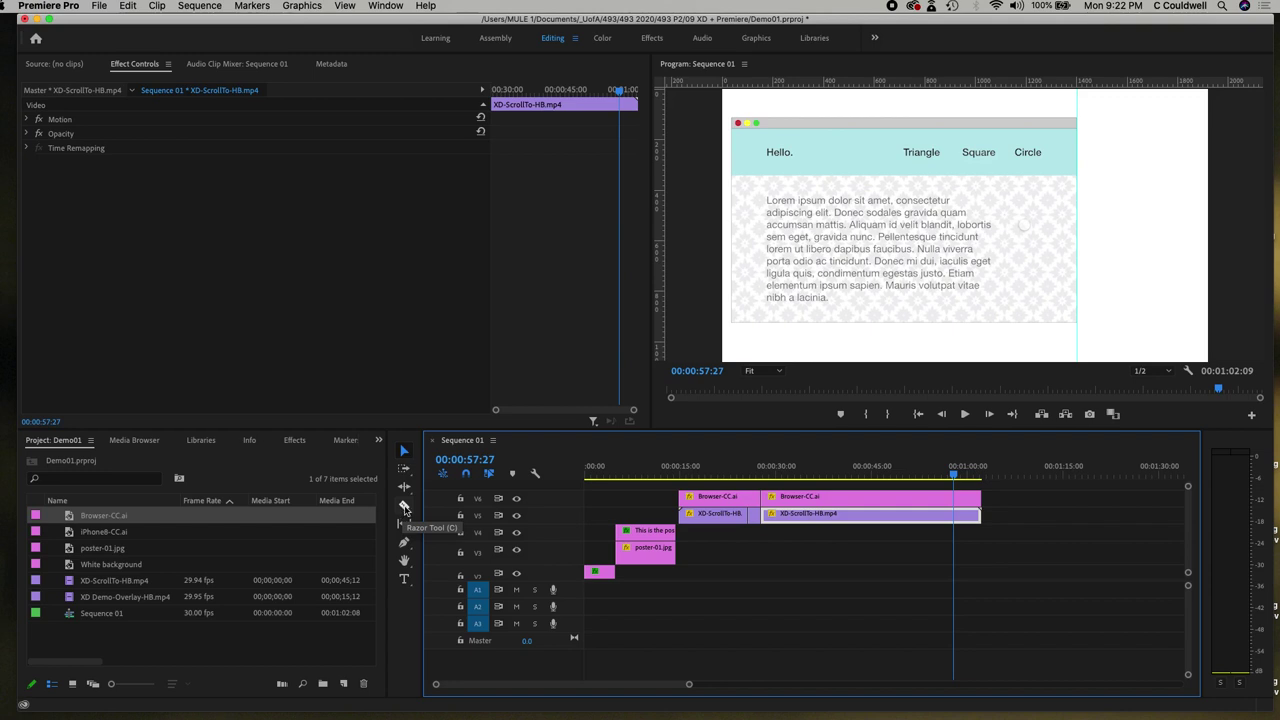
click(404, 507)
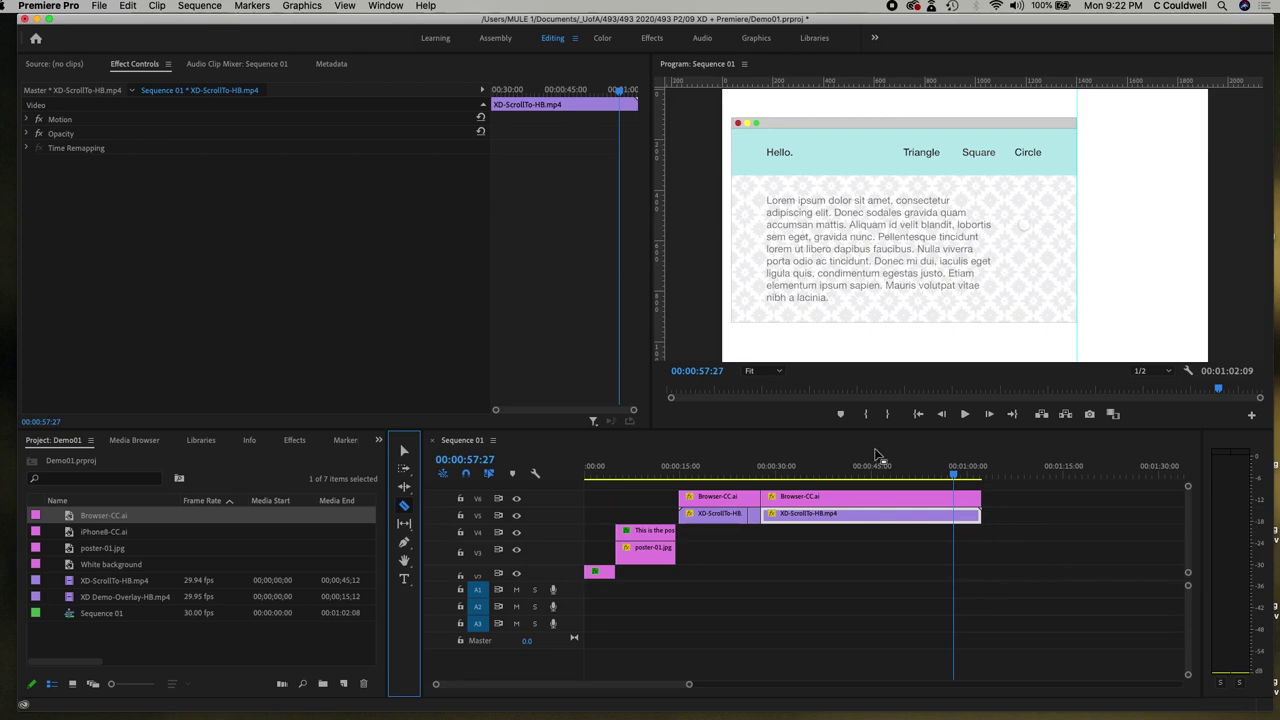
Split the web video on V5 at 00:00:57:27 and delete its tail.
key(super+k)
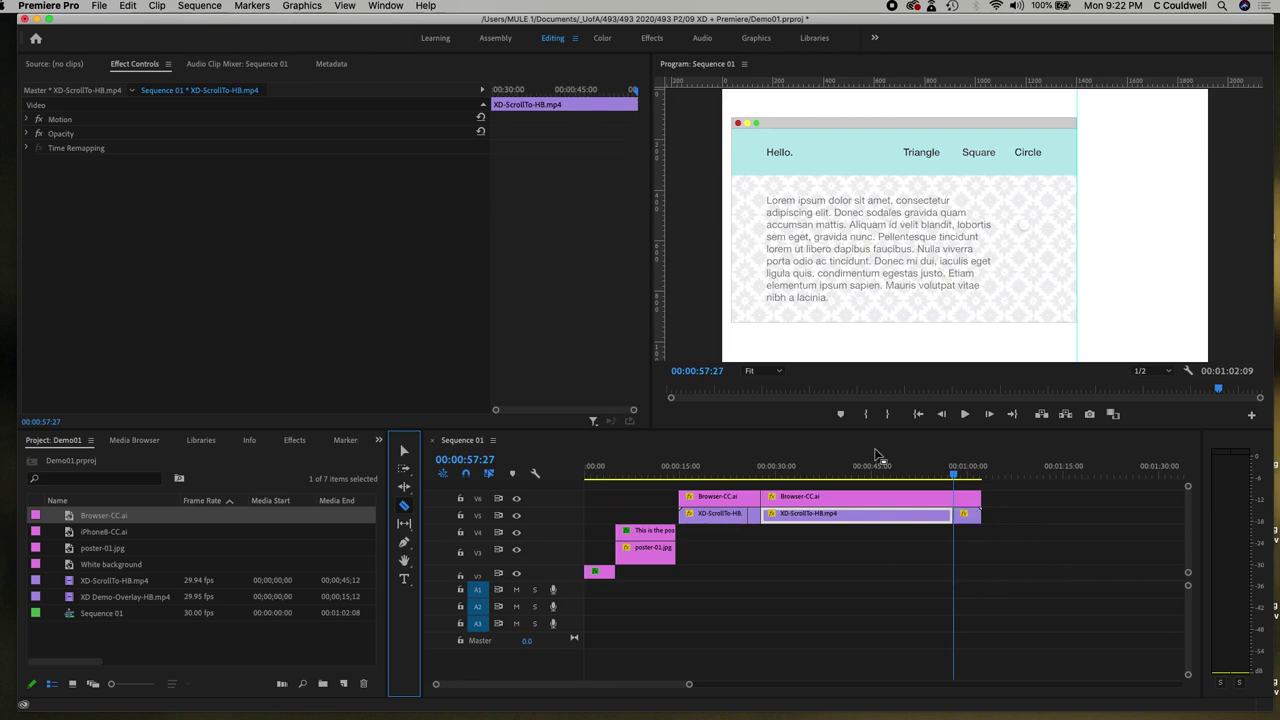
click(403, 451)
drag(968, 514, 1009, 519)
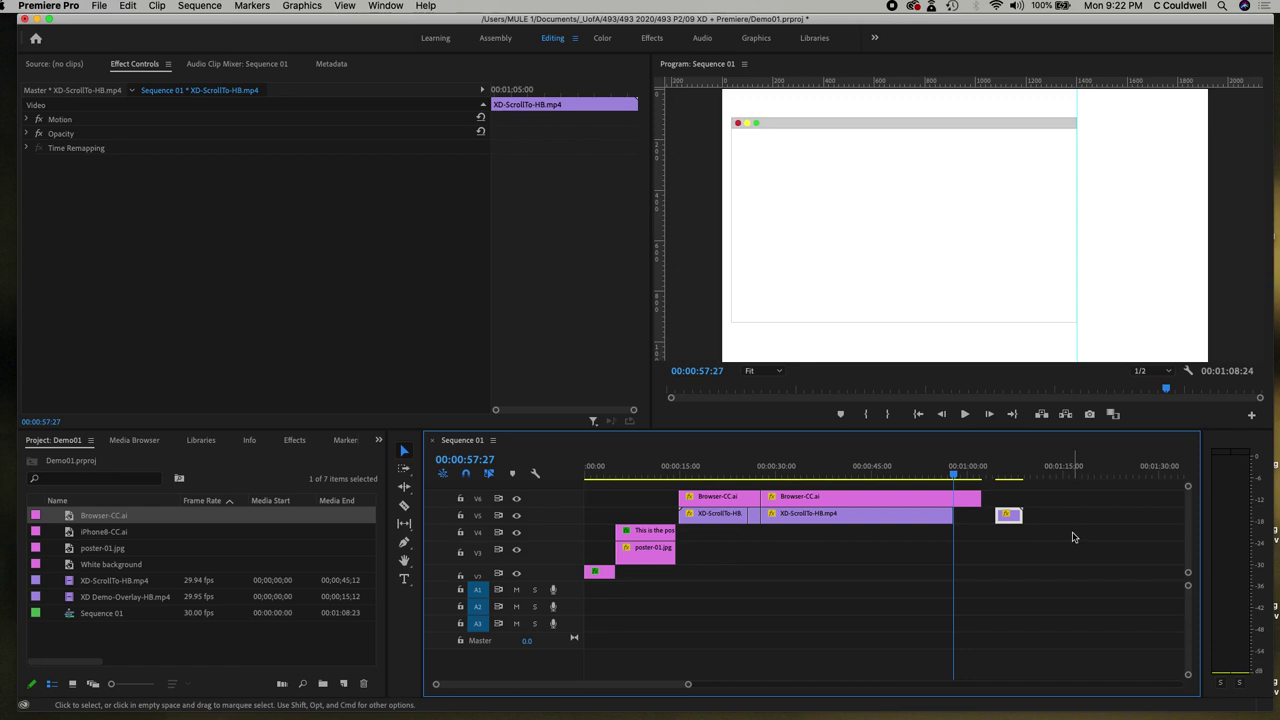
key(Delete)
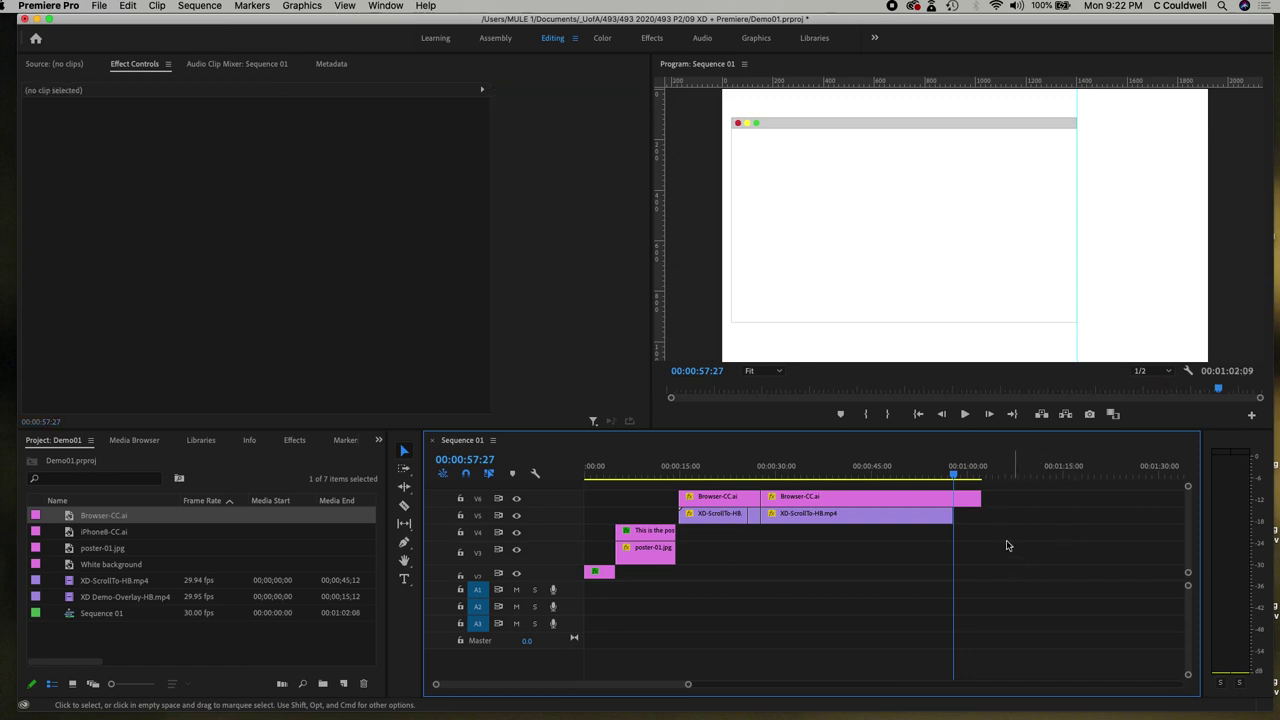
Split the Browser-CC.ai clip on V6 at the playhead, delete its leftover piece, and move the playhead back.
click(970, 500)
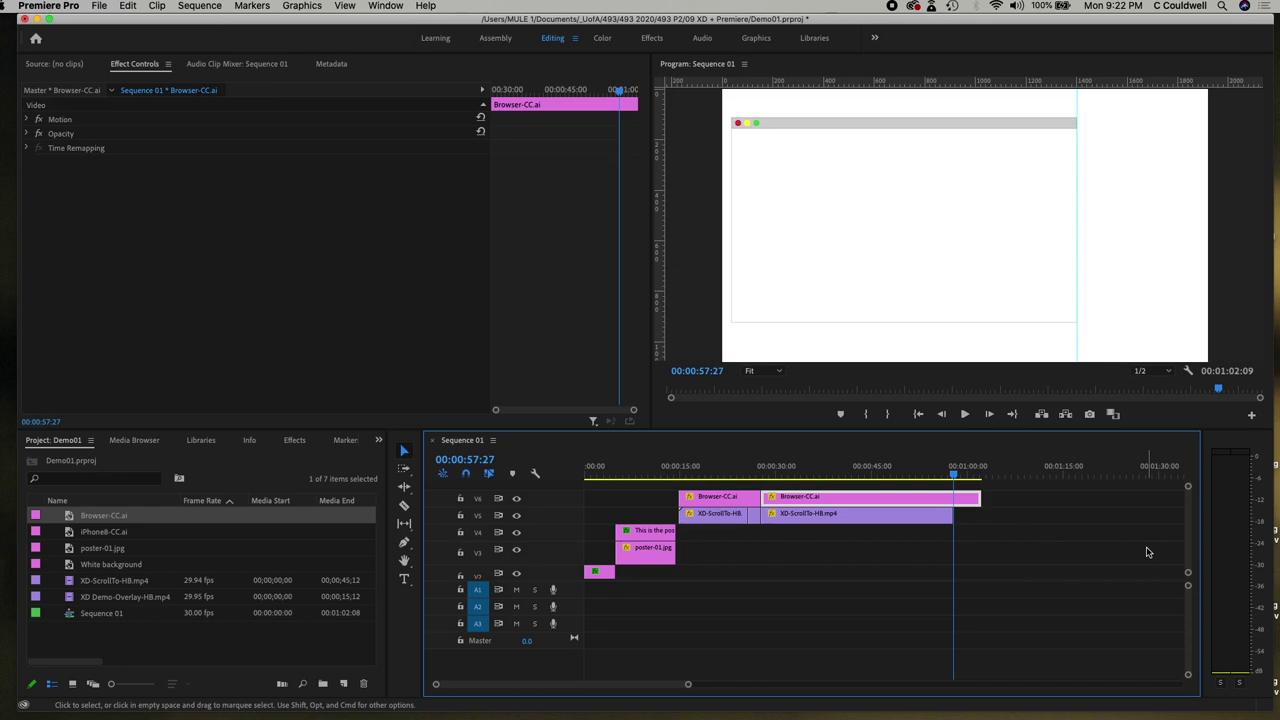
key(super+k)
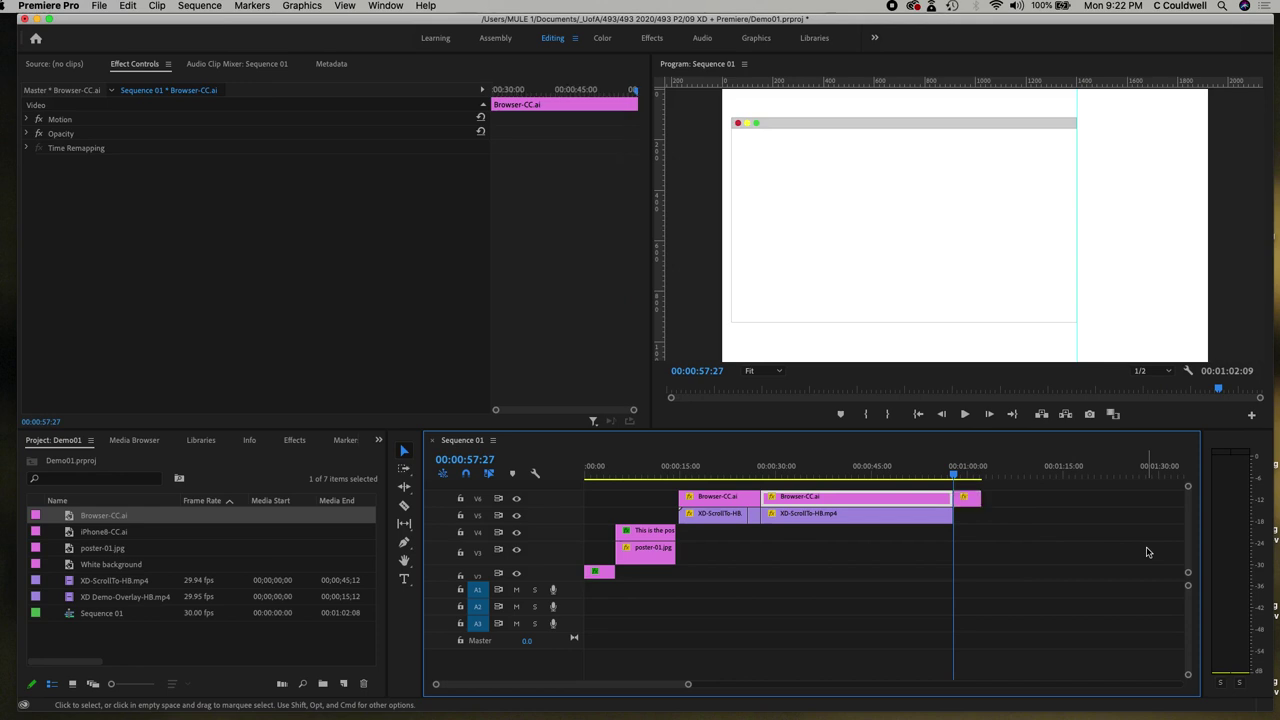
click(972, 502)
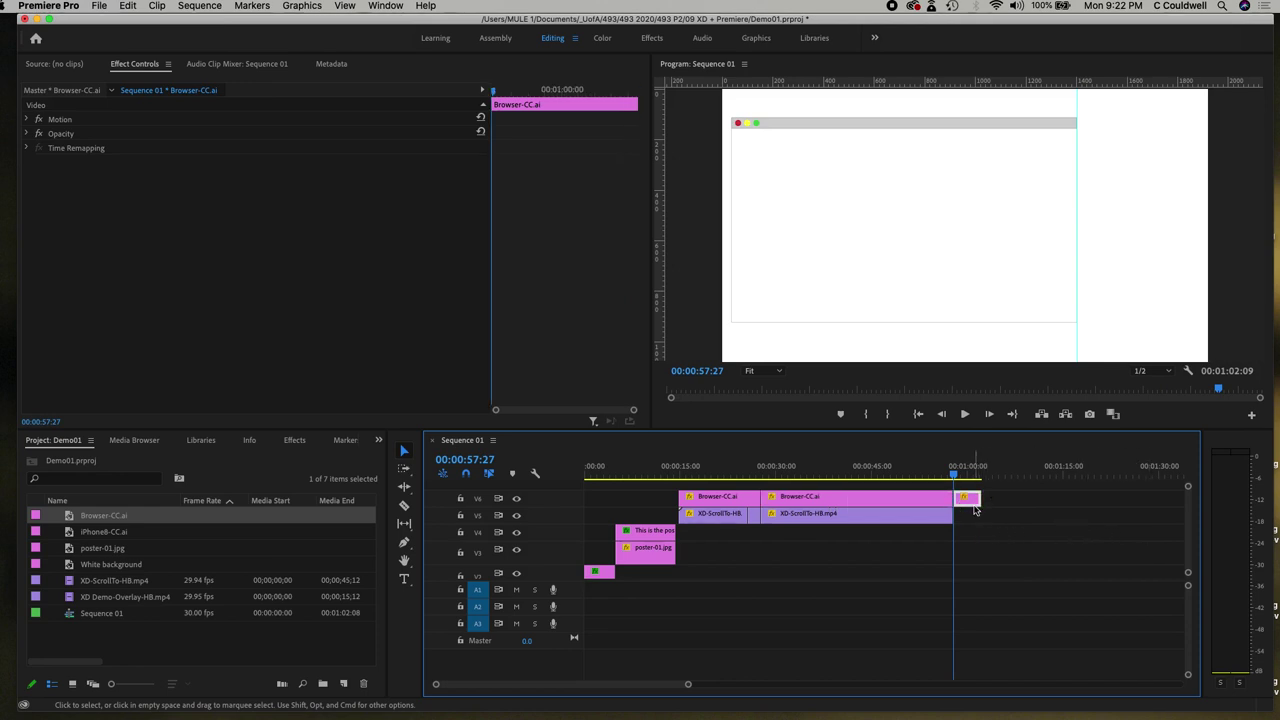
key(Delete)
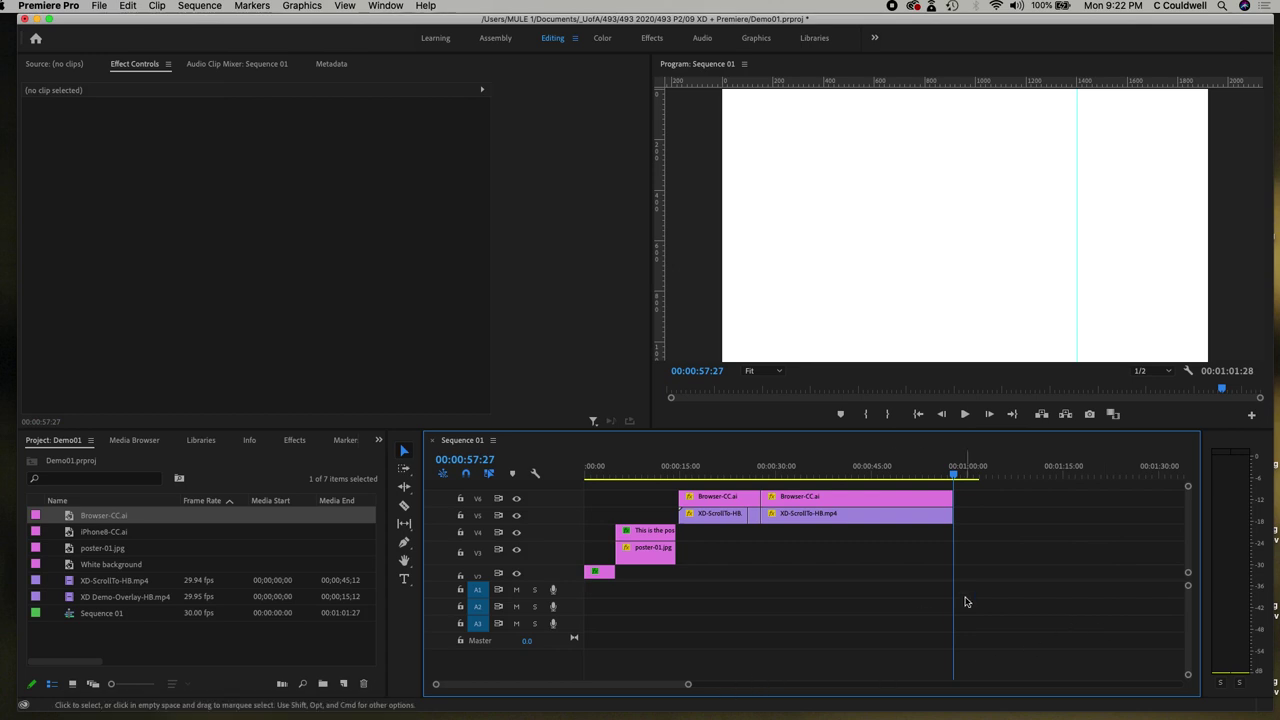
drag(955, 473, 890, 475)
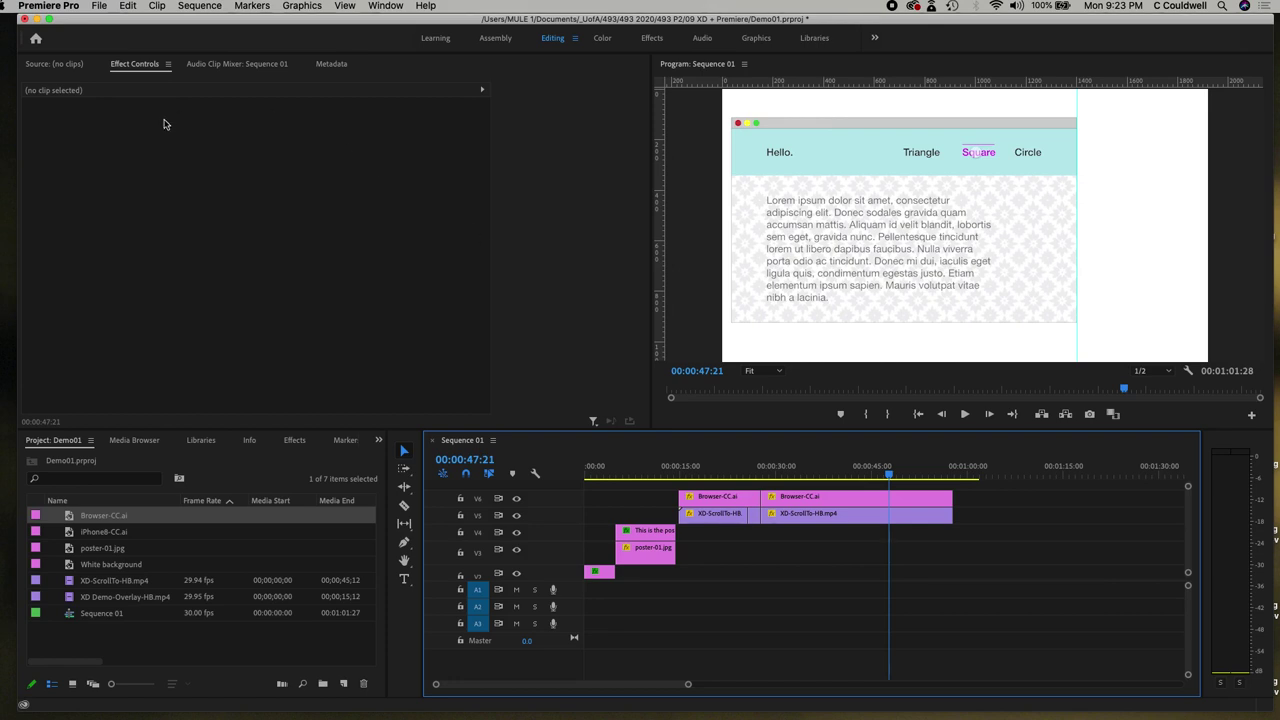
Save the project and open File > Export > Media for Sequence 01.
click(100, 6)
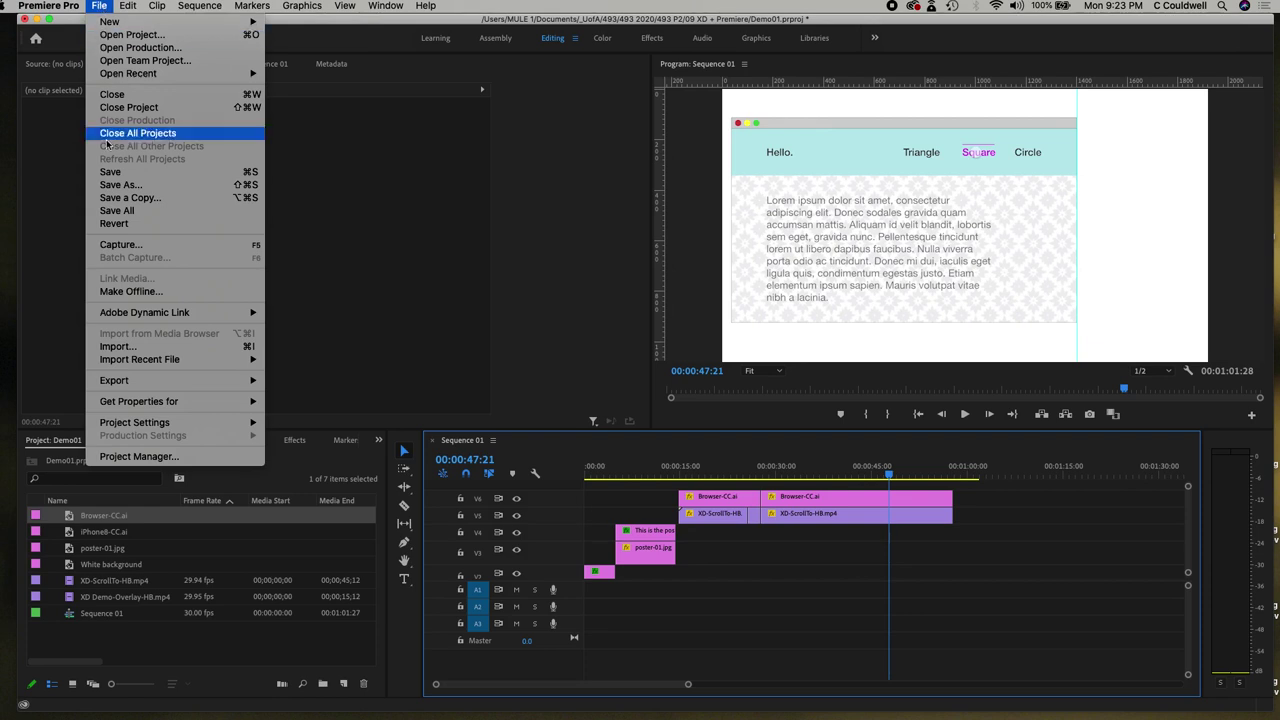
click(112, 172)
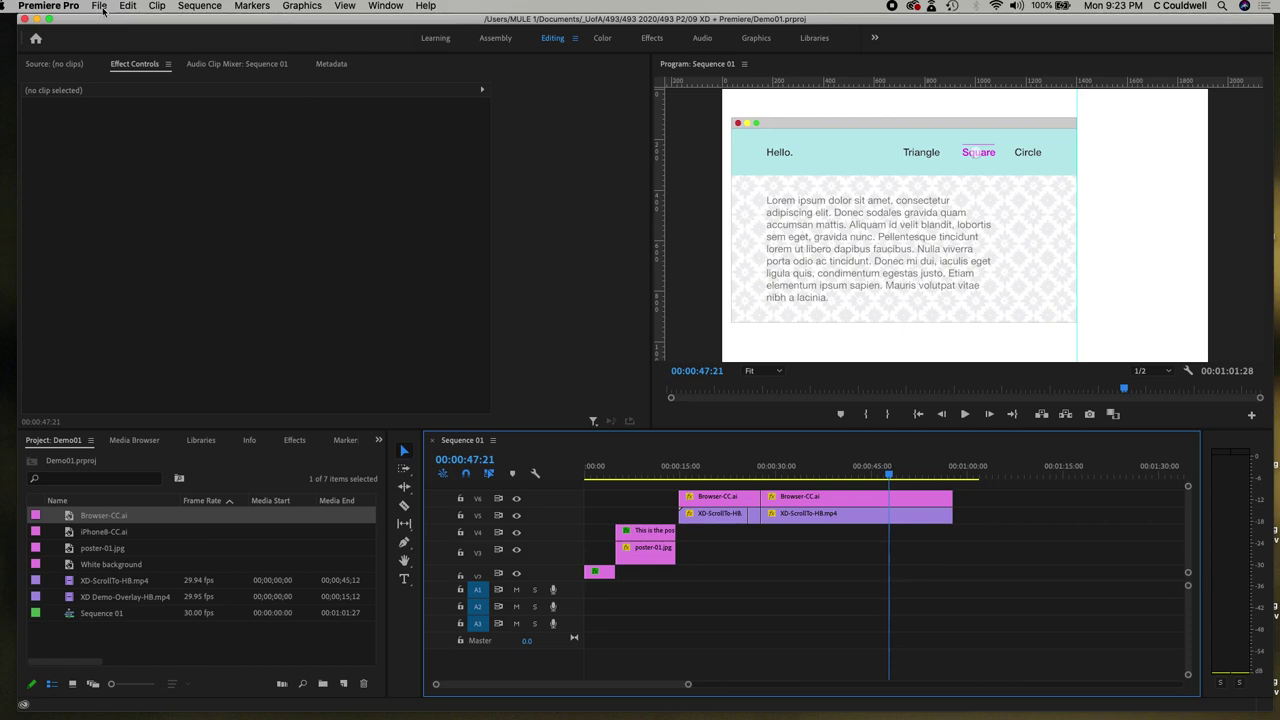
click(100, 7)
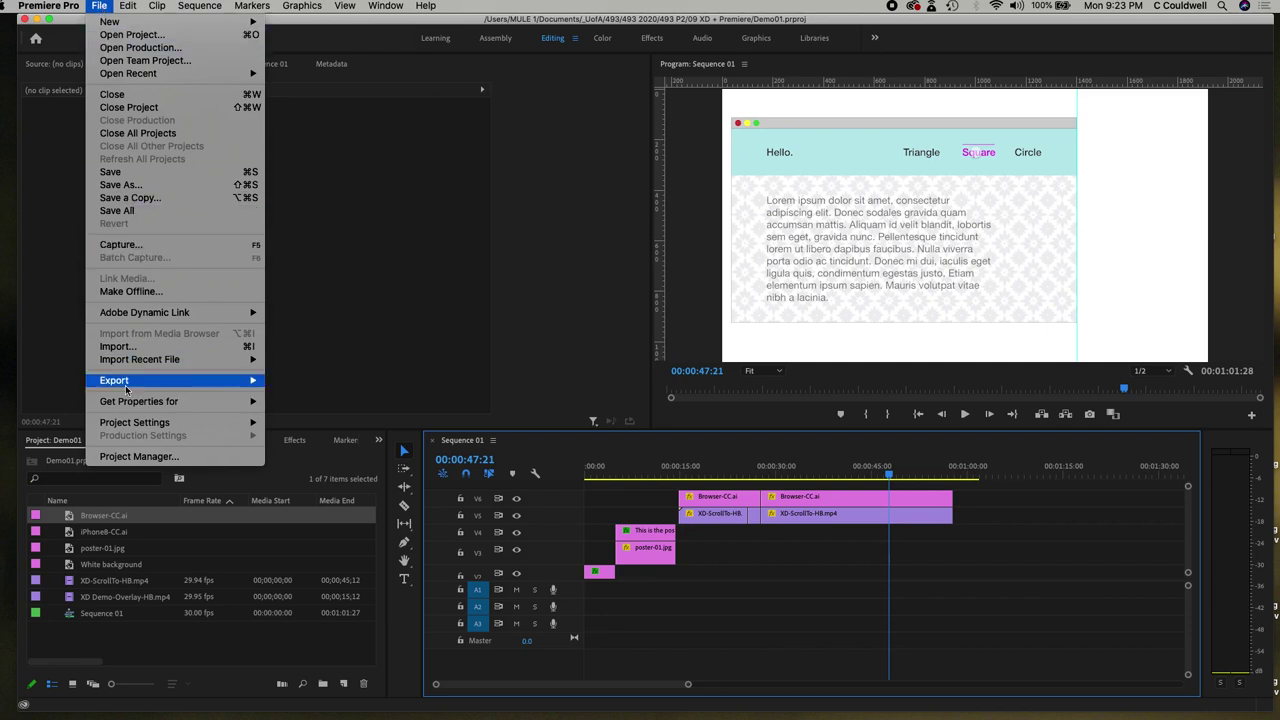
mouse_move(127, 389)
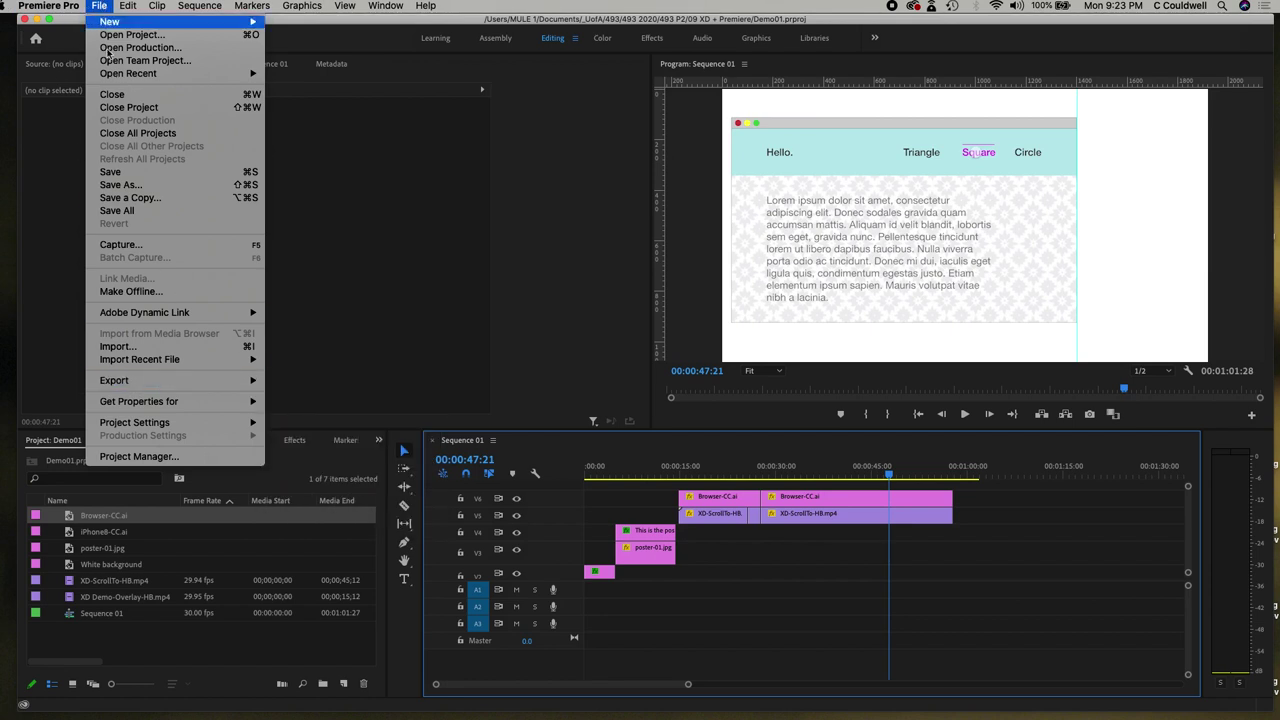
click(297, 385)
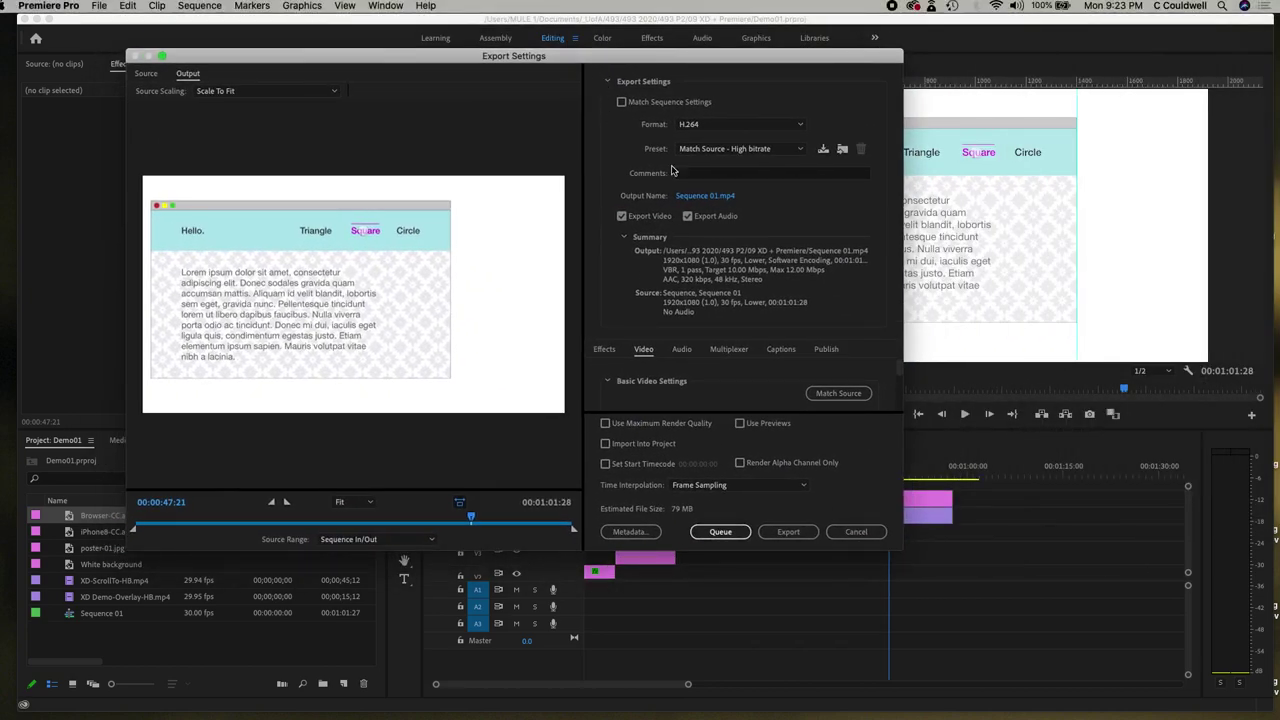
Keep H.264 with the Match Source - High bitrate preset and export Sequence 01.mp4.
click(800, 124)
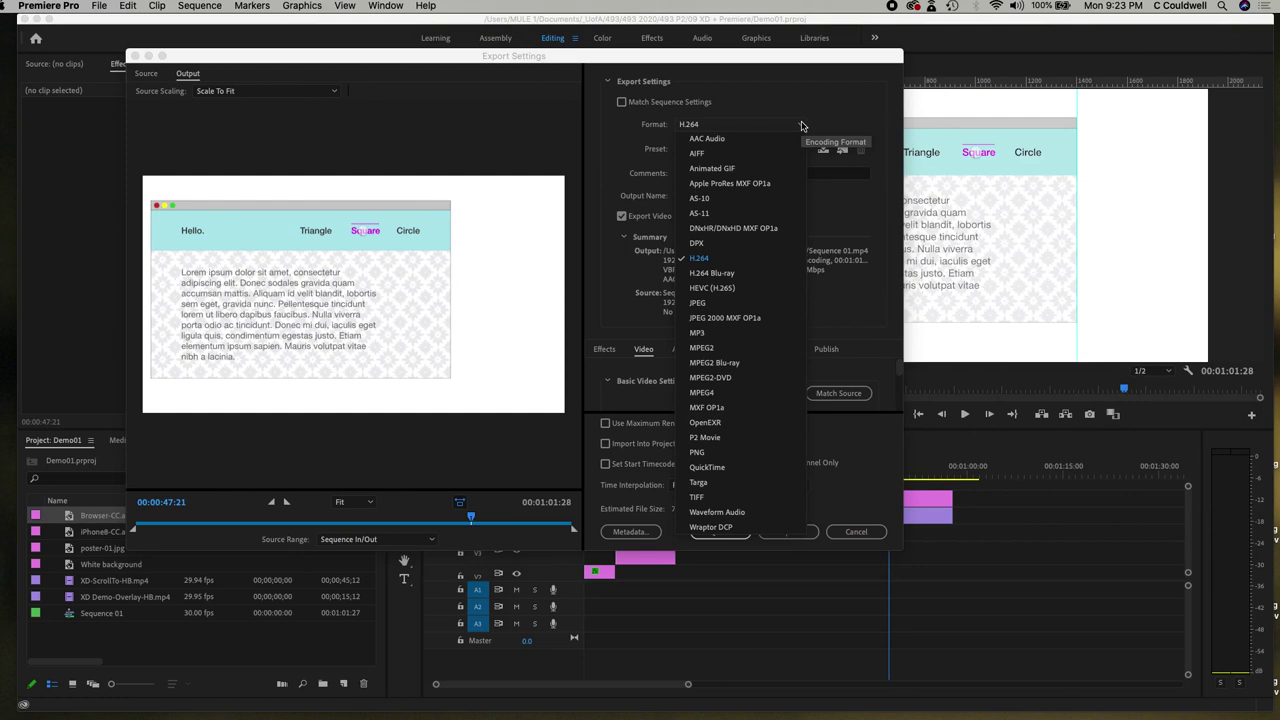
click(745, 263)
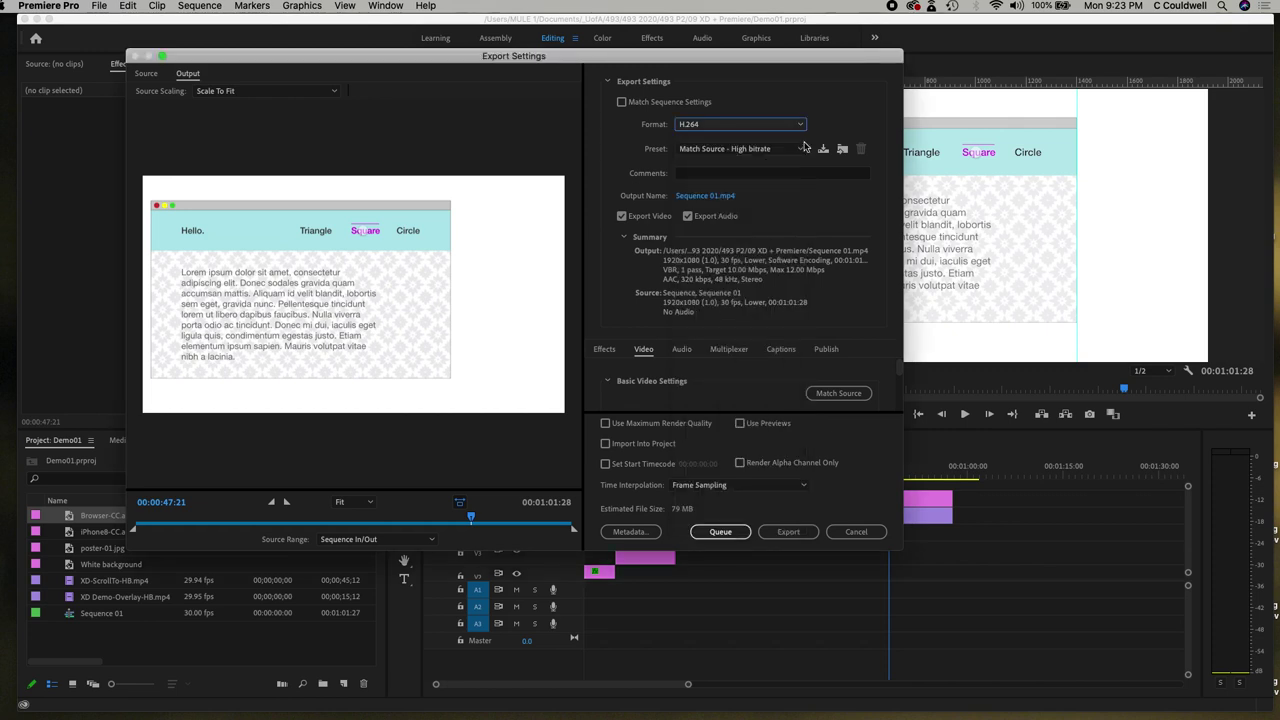
click(737, 124)
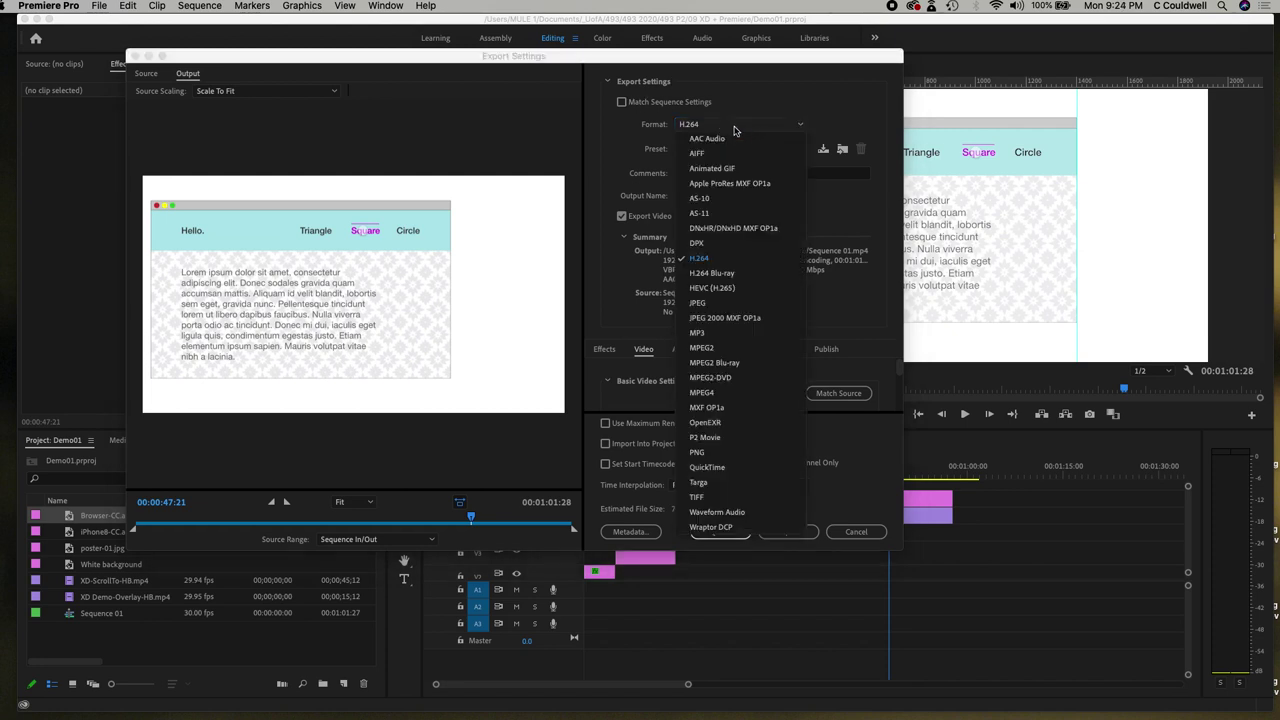
click(722, 258)
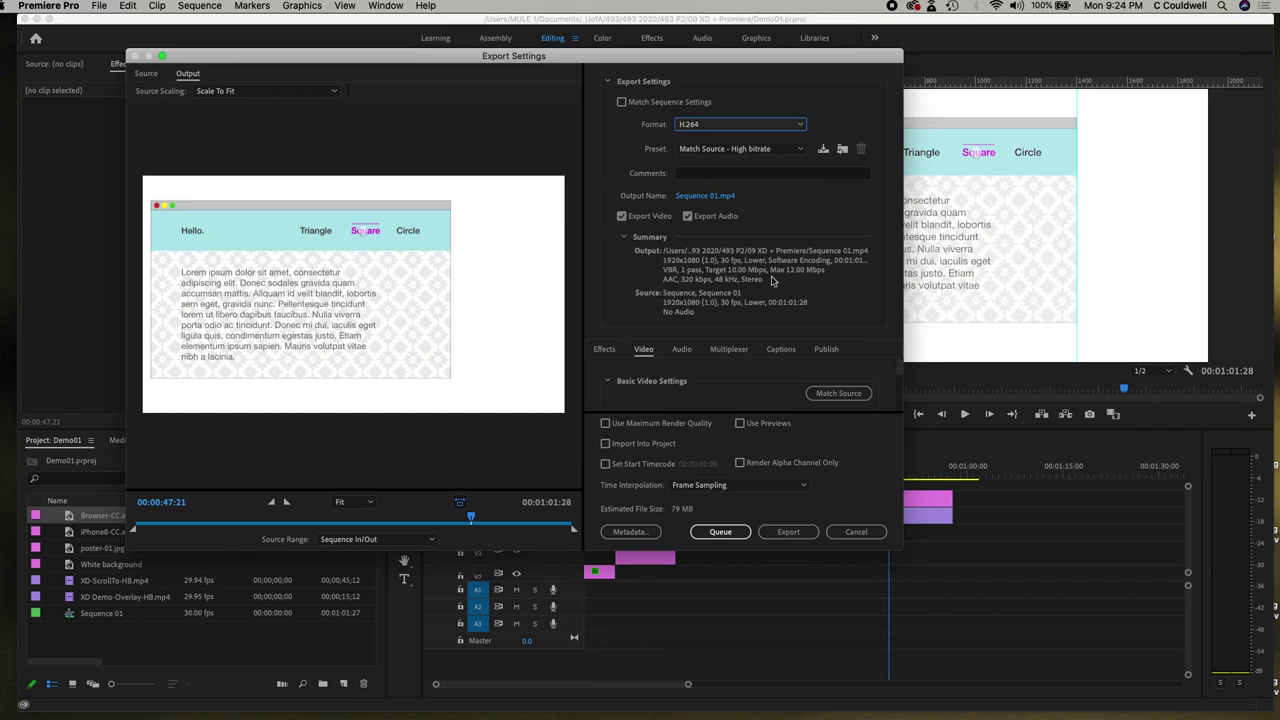
click(783, 533)
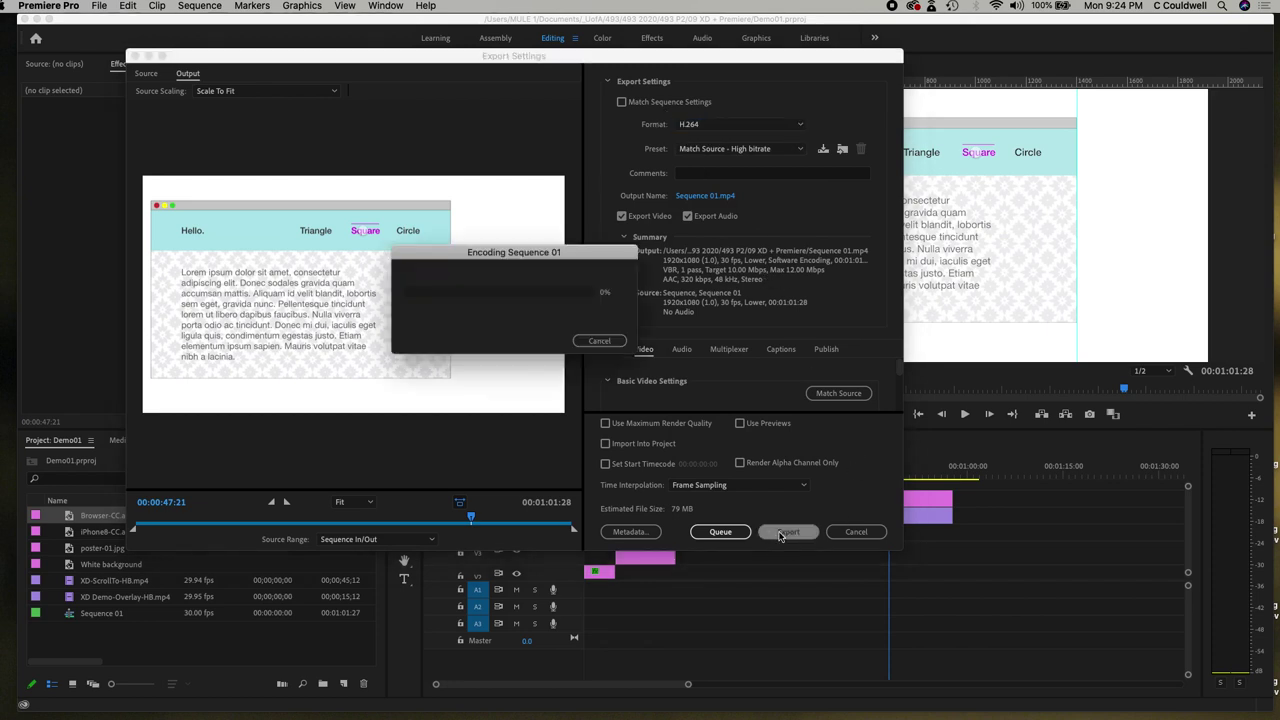